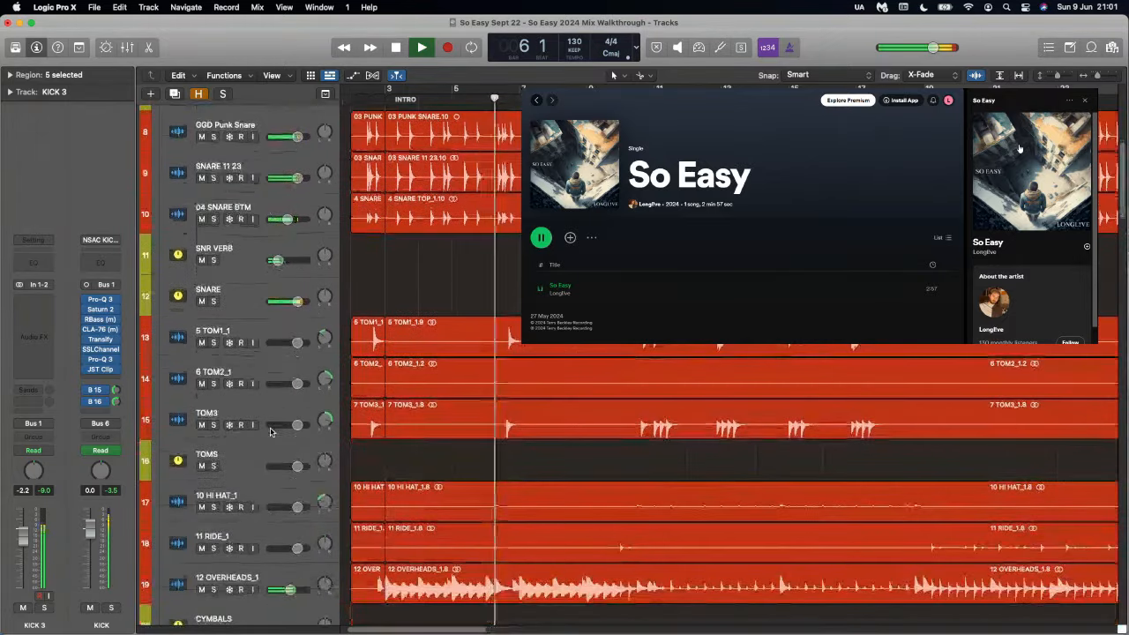
# Solo the DRUMS bus during playback to hear the full drum mix, and stop the playback.
pyautogui.scroll(-1, 271, 431)
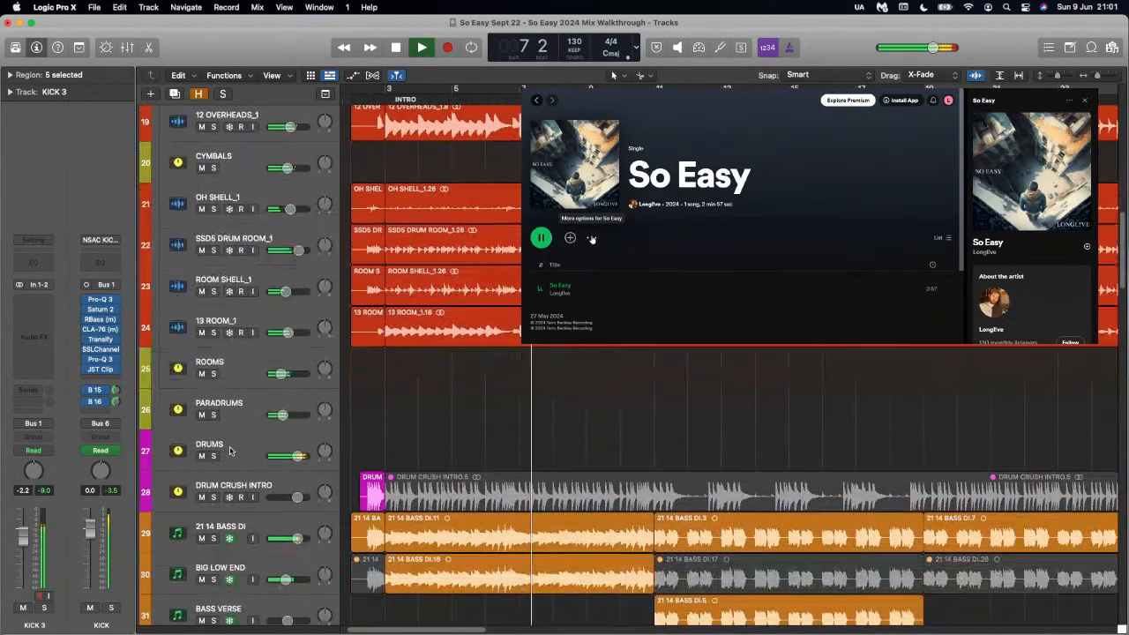
pyautogui.click(212, 456)
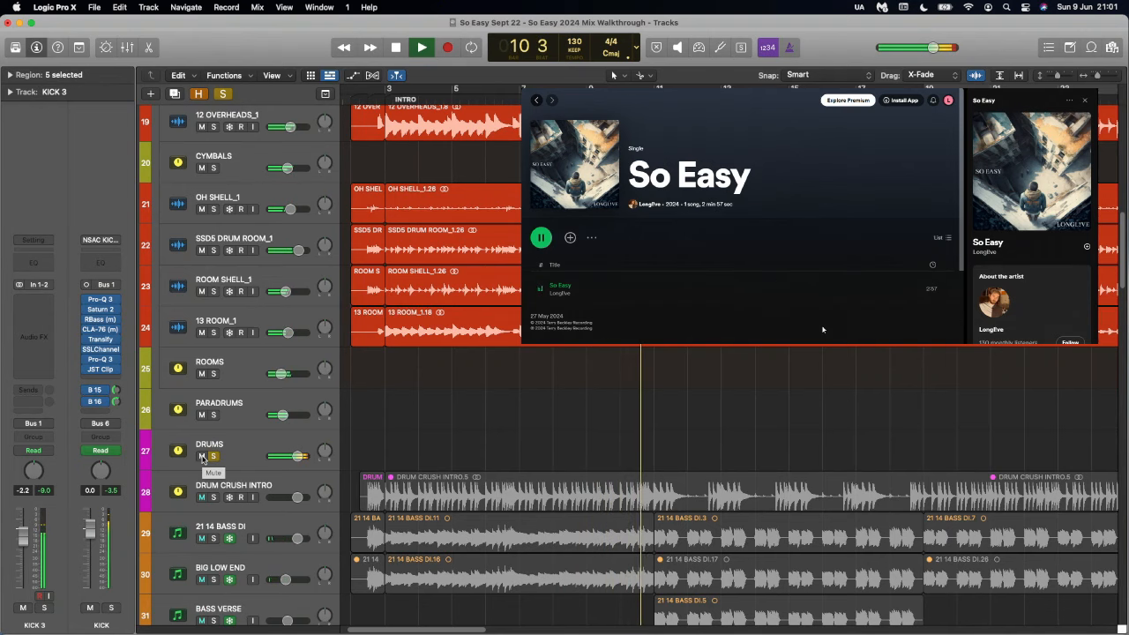
pyautogui.press('space')
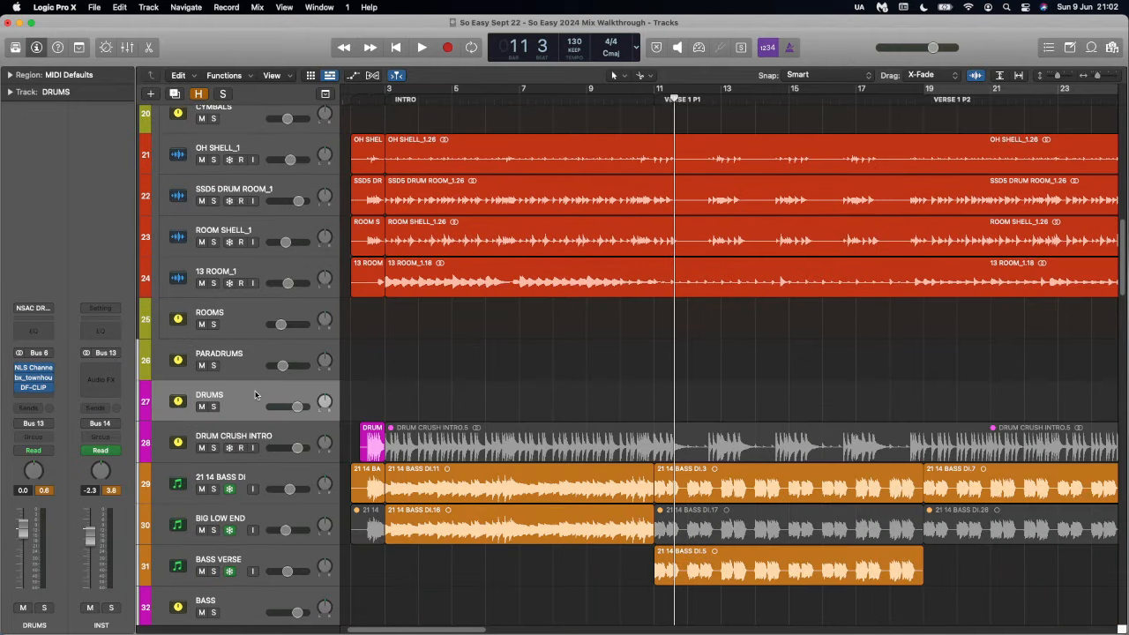
# Compare the NEVO and SPIKE studio models in the DRUMS bus's NLS Channel, return to MIKE, and open the bx_townhouse compressor.
pyautogui.click(34, 368)
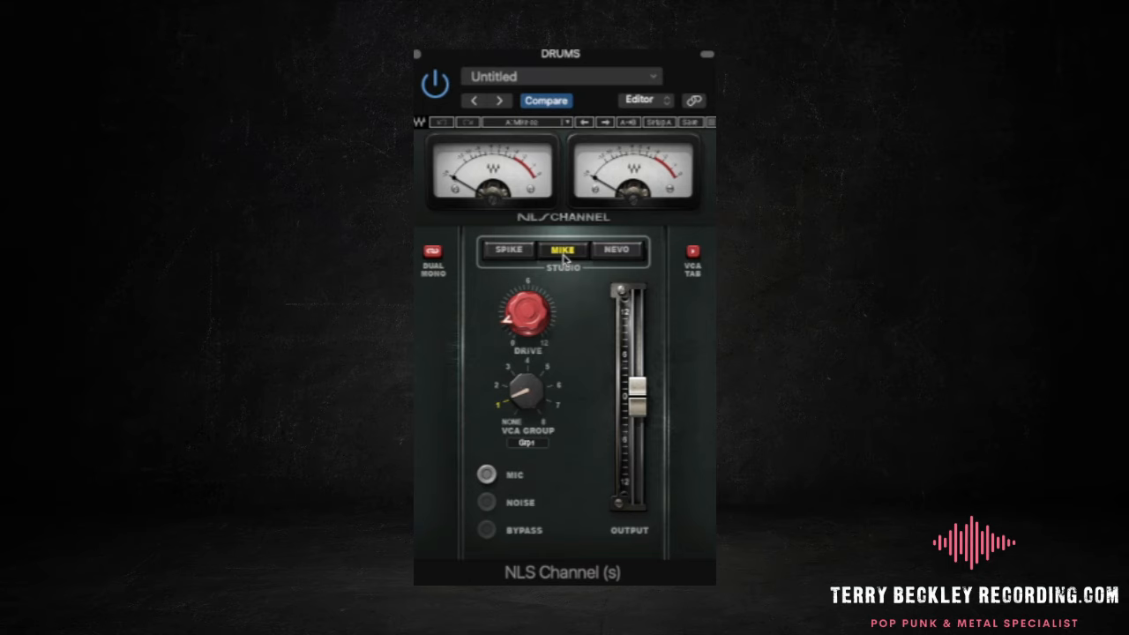
pyautogui.click(618, 251)
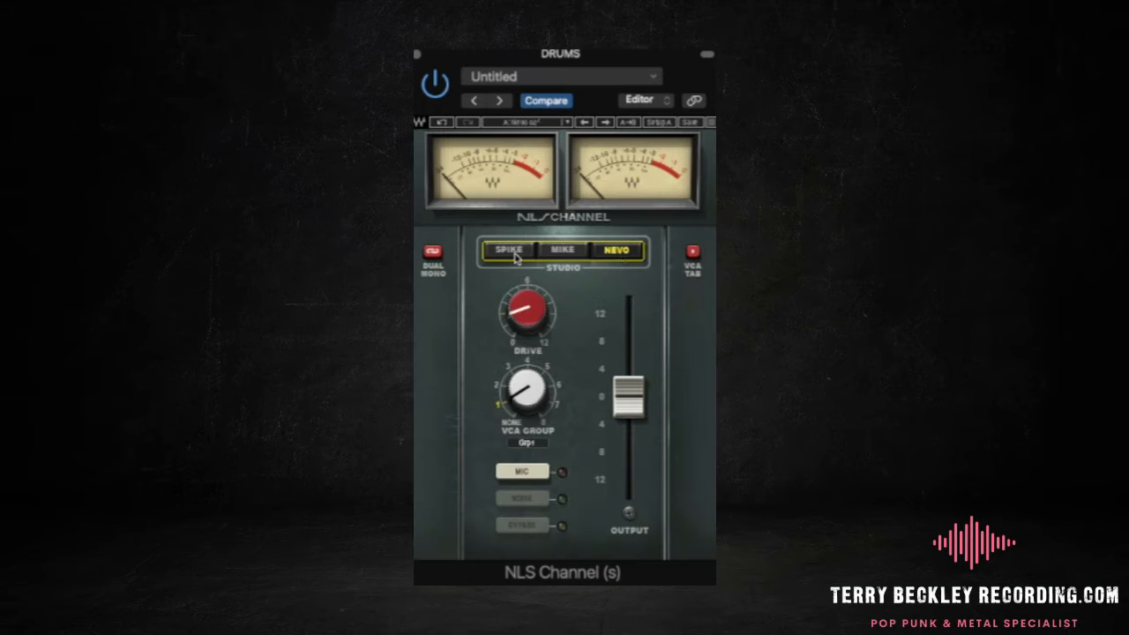
pyautogui.click(516, 255)
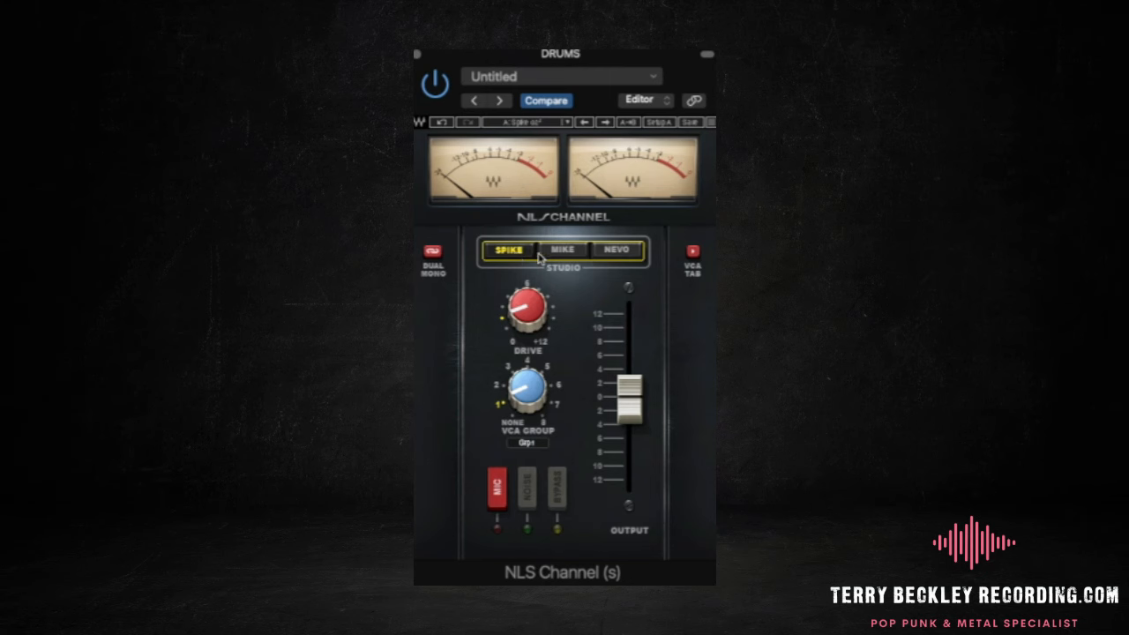
pyautogui.click(547, 256)
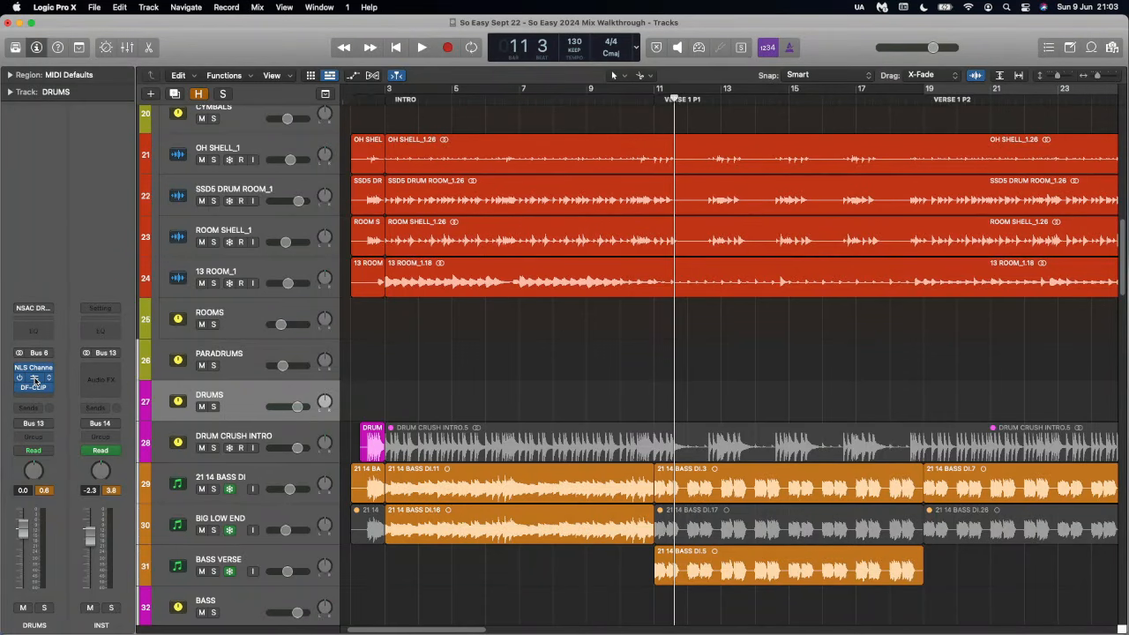
pyautogui.click(34, 379)
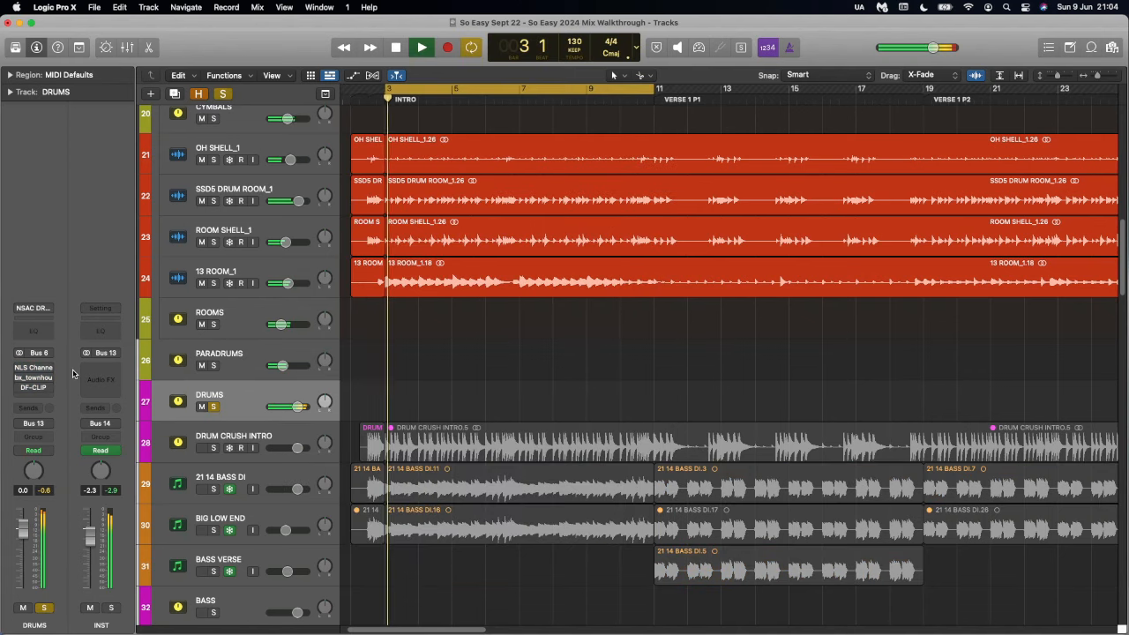
# Enable the bypassed NLS Channel plug-in on the DRUMS bus while the intro plays, and close its window.
pyautogui.click(33, 369)
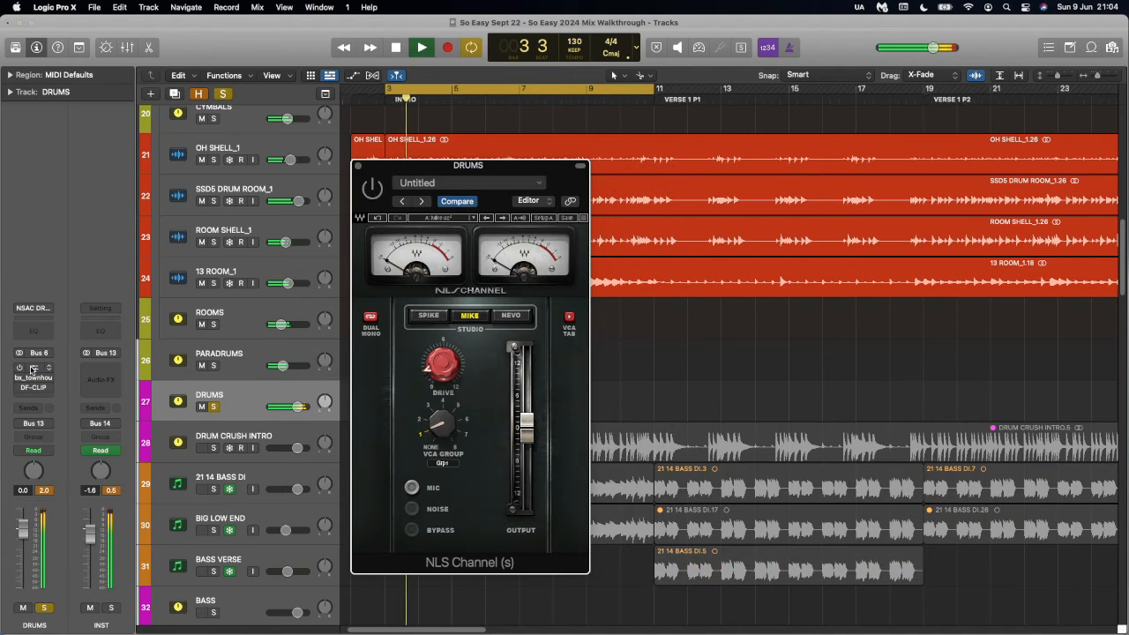
pyautogui.click(373, 189)
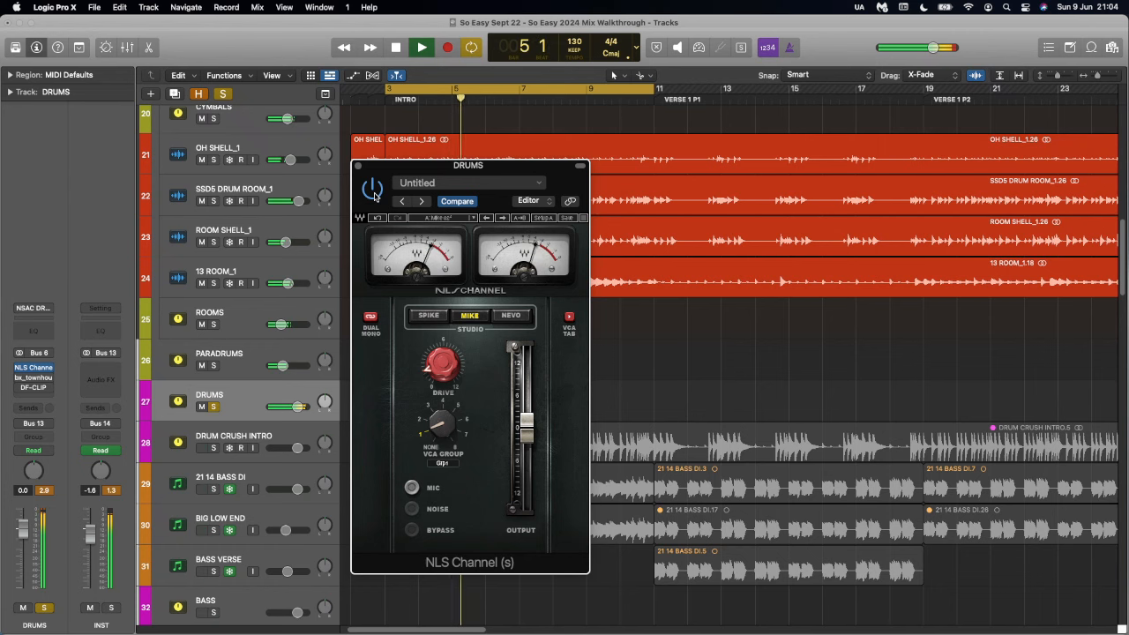
pyautogui.click(358, 166)
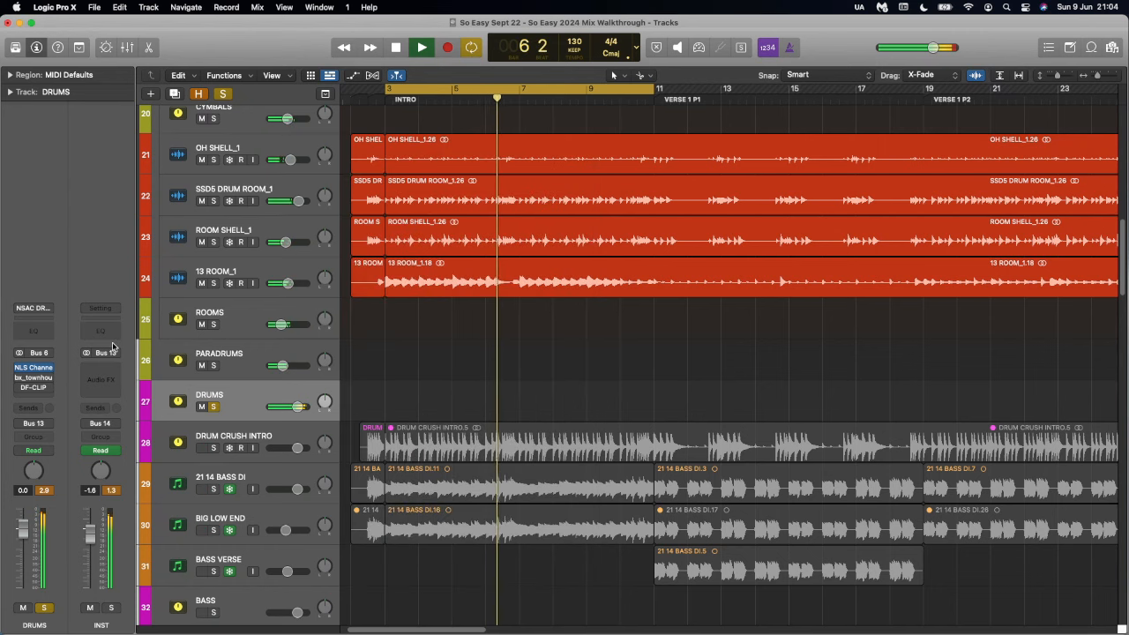
# Enable the bx_townhouse Buss Compressor on the DRUMS bus during playback and close its window.
pyautogui.click(33, 378)
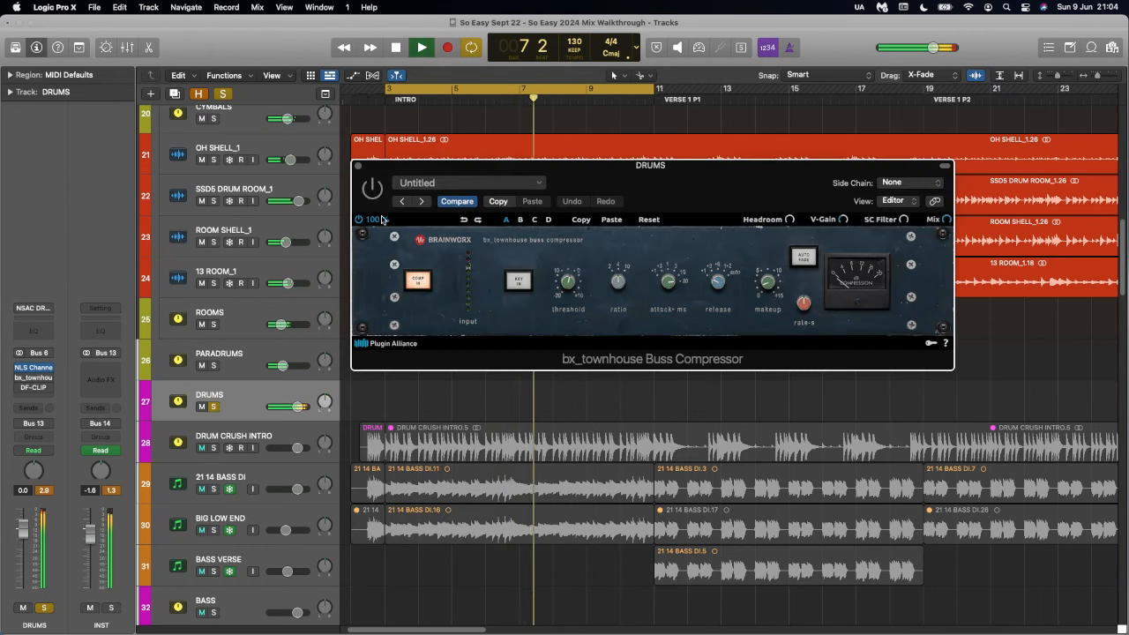
pyautogui.click(369, 192)
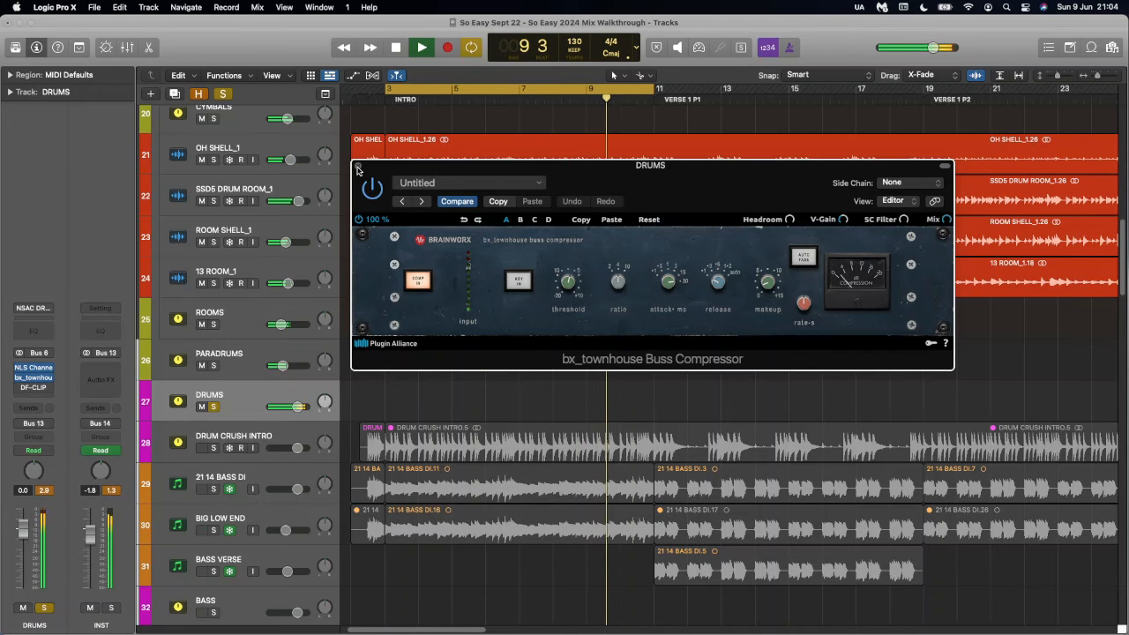
pyautogui.click(359, 166)
# Enable the DF-CLIP plug-in on the DRUMS bus, close its window and stop the intro playback.
pyautogui.click(31, 389)
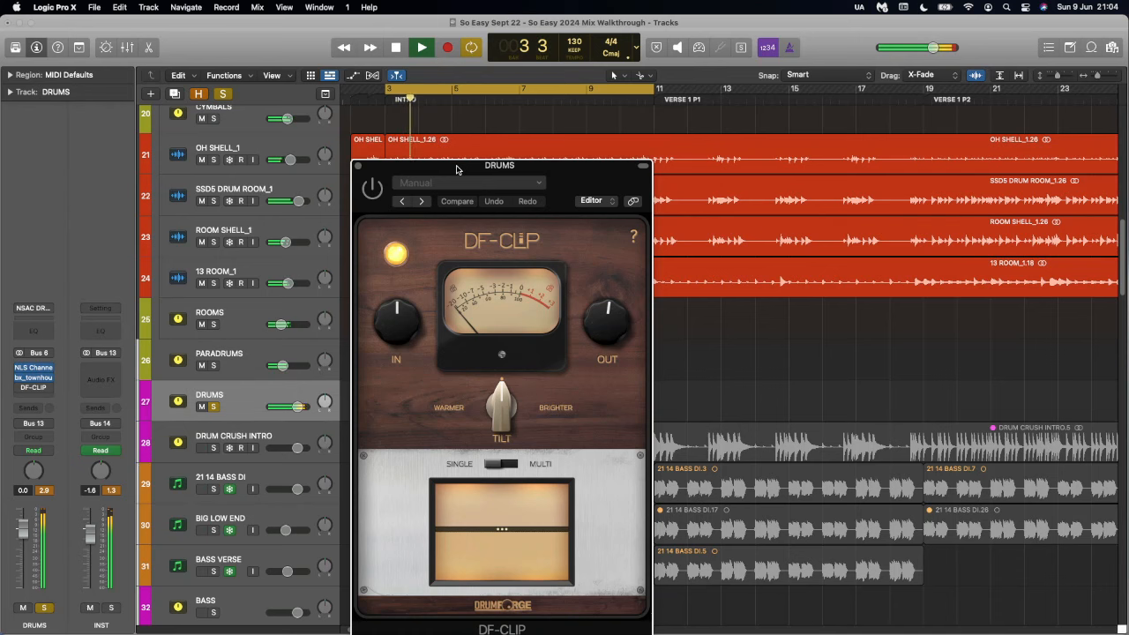
pyautogui.click(374, 189)
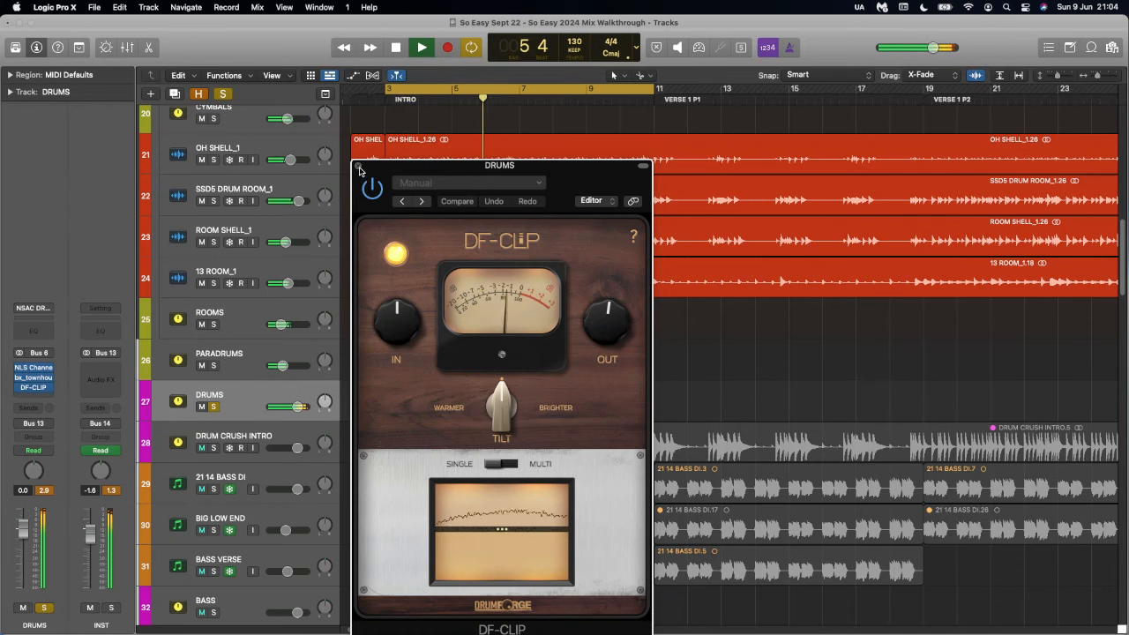
pyautogui.click(357, 164)
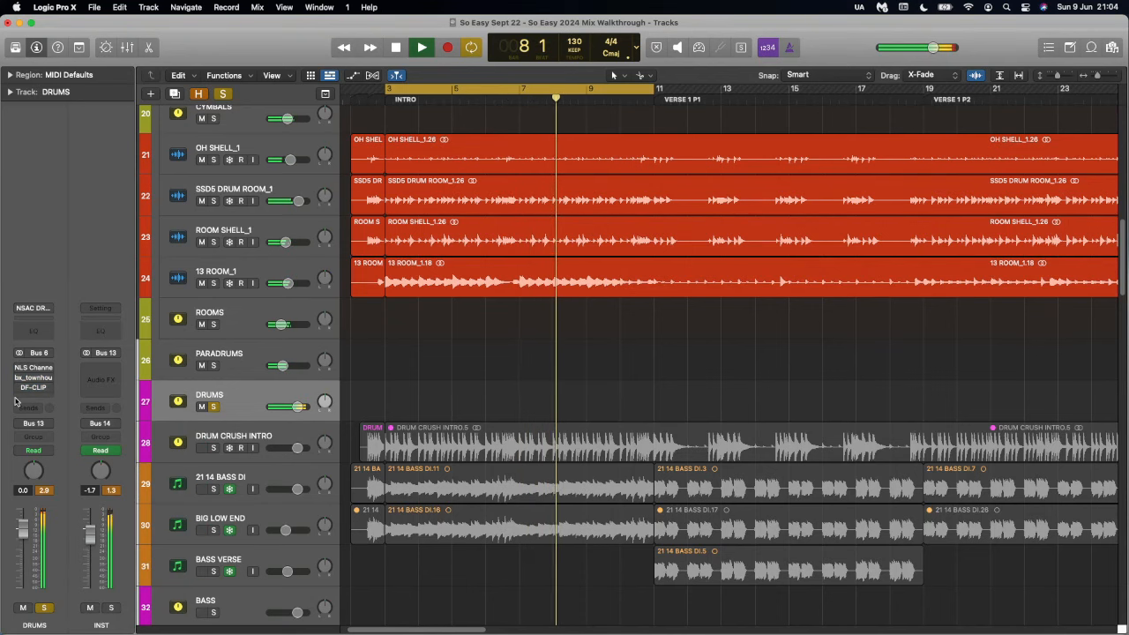
pyautogui.press('space')
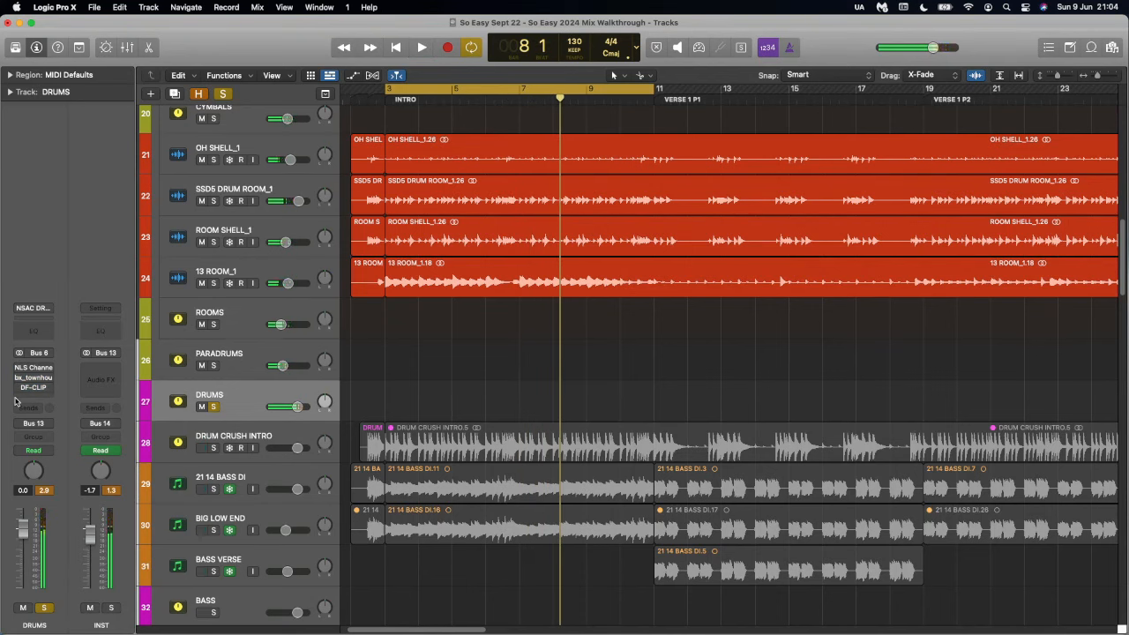
# Review the NLS Channel and bx_townhouse compressor settings on the DRUMS bus.
pyautogui.click(33, 368)
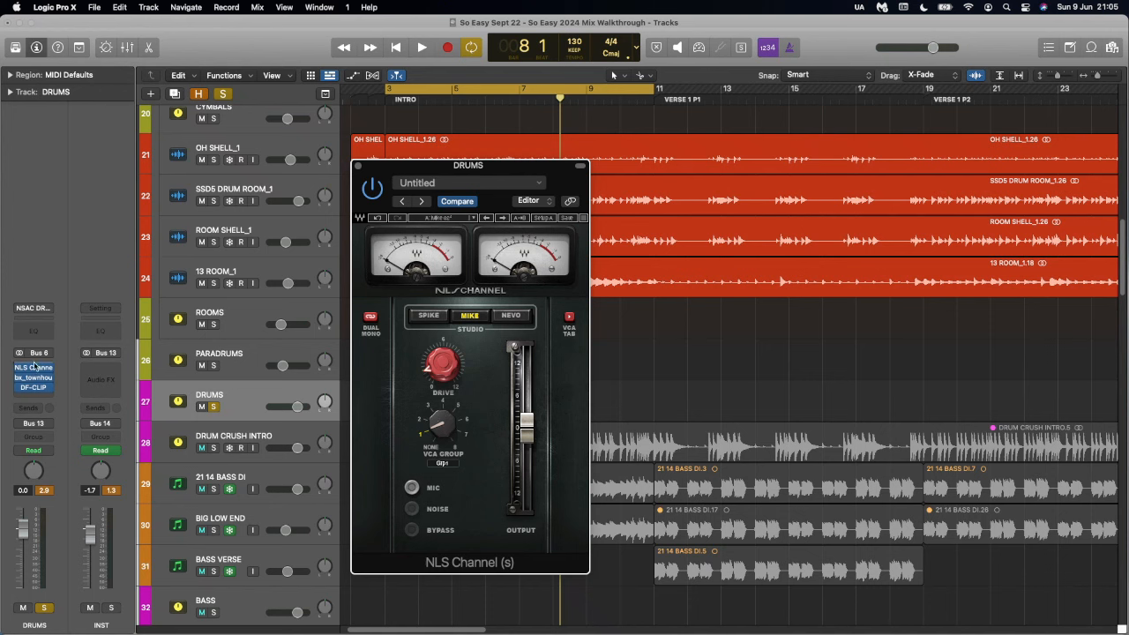
pyautogui.click(359, 167)
pyautogui.click(34, 377)
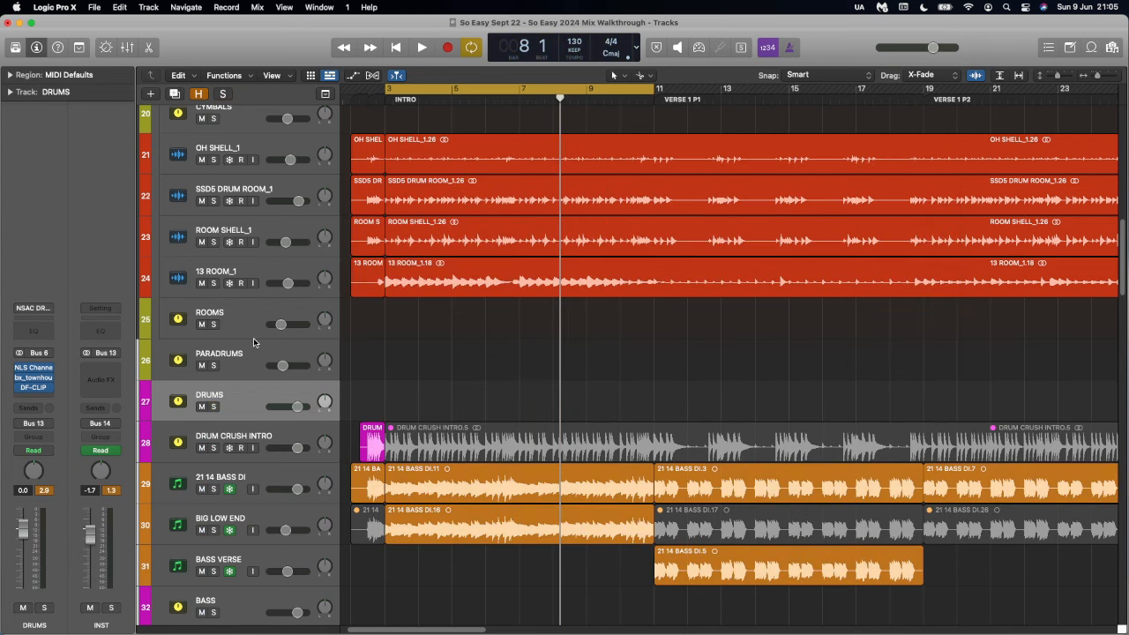
# Choose the Tama Starclassic Bubinga 24x16" kick in the Modern & Massive Drums kit in Kontakt.
pyautogui.scroll(15, 255, 343)
pyautogui.click(283, 160)
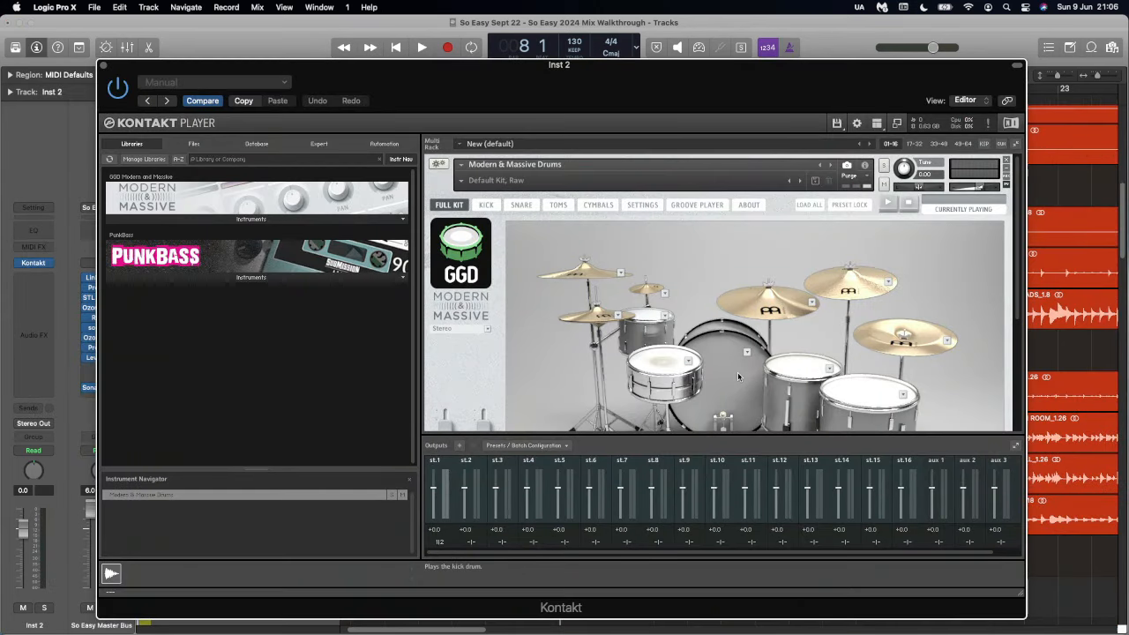
pyautogui.scroll(-5, 738, 377)
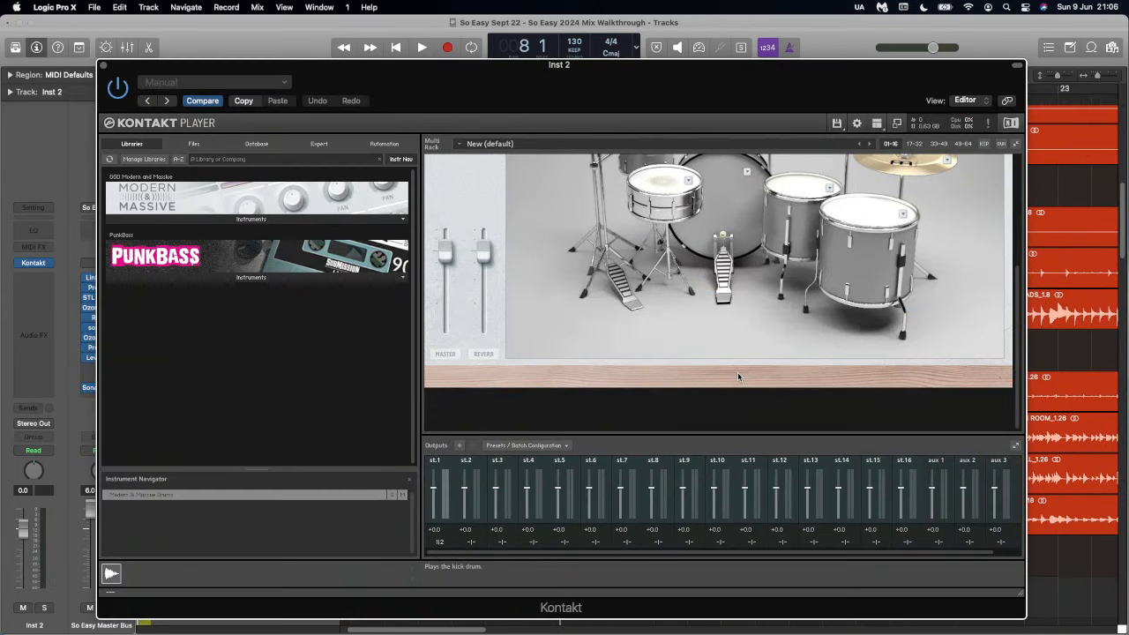
pyautogui.scroll(3, 739, 376)
pyautogui.click(747, 292)
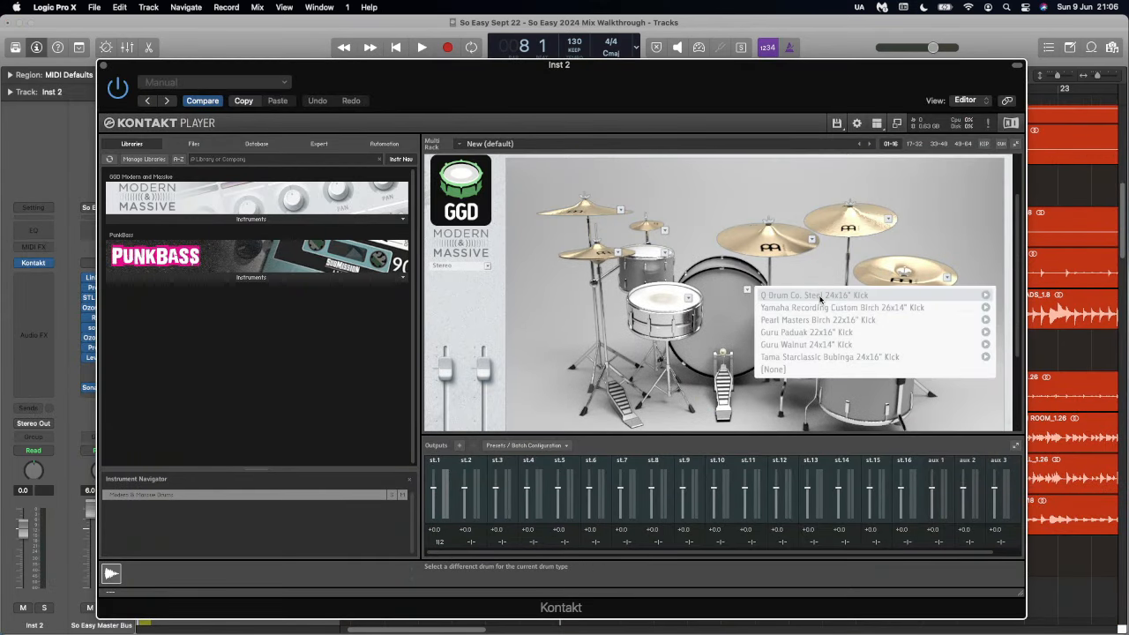
pyautogui.click(793, 357)
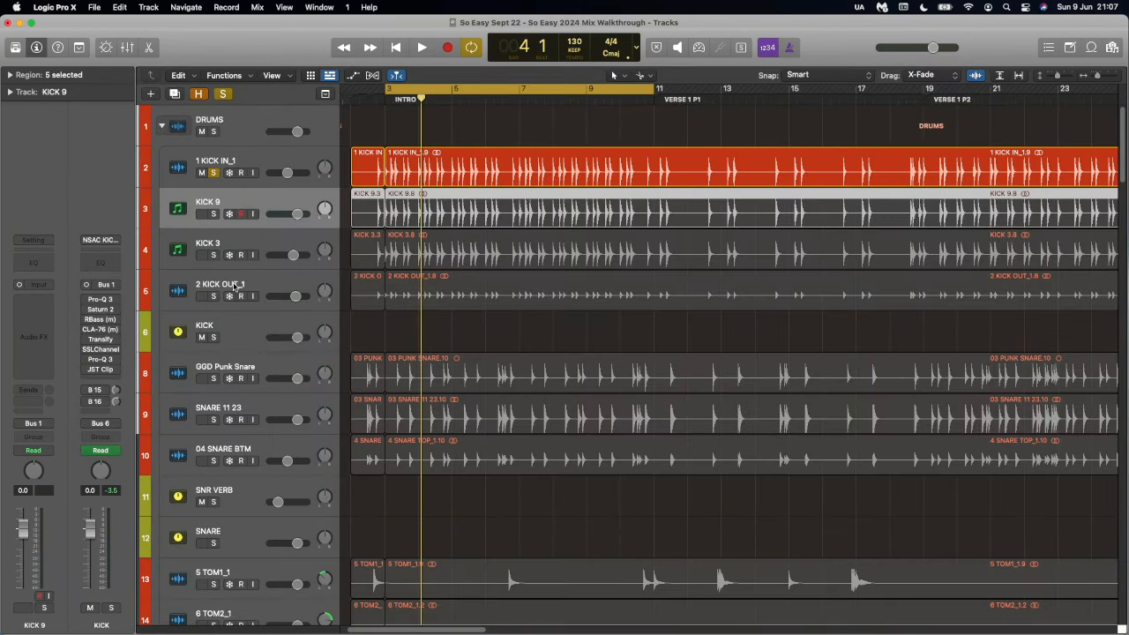
# Audition the soloed 1 KICK IN_1 track briefly, stop playback and select that track.
pyautogui.press('space')
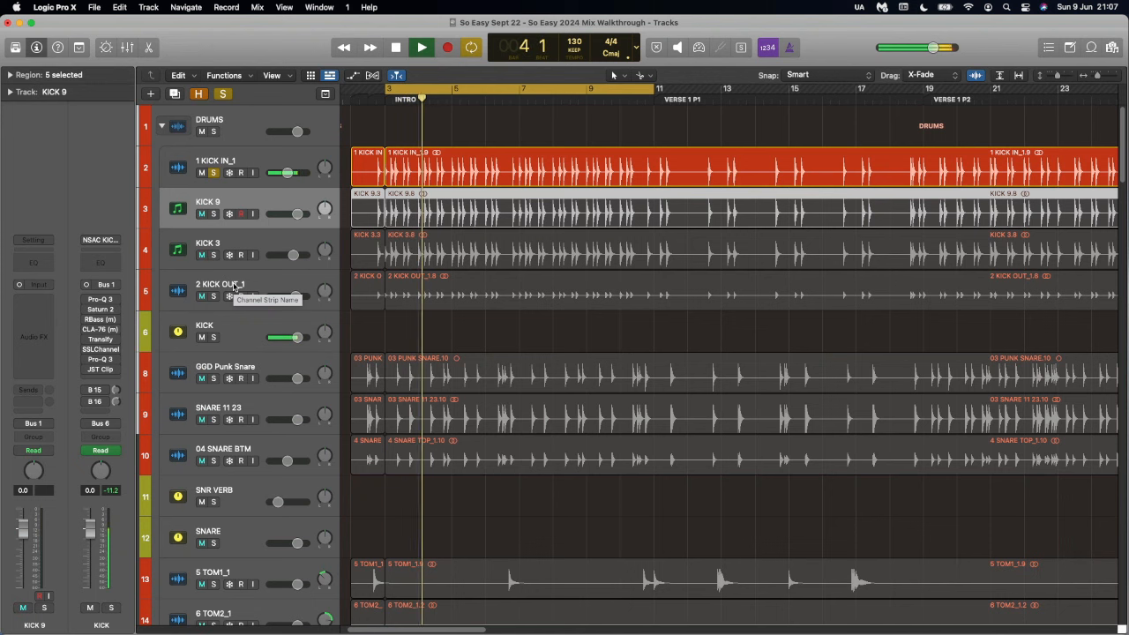
pyautogui.press('space')
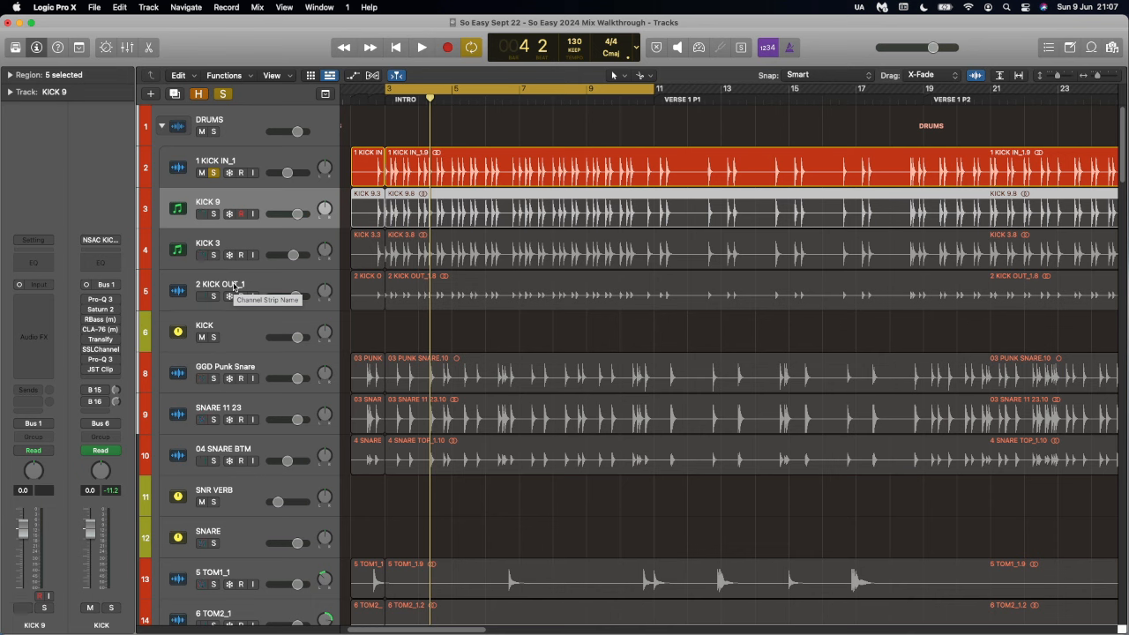
pyautogui.click(240, 164)
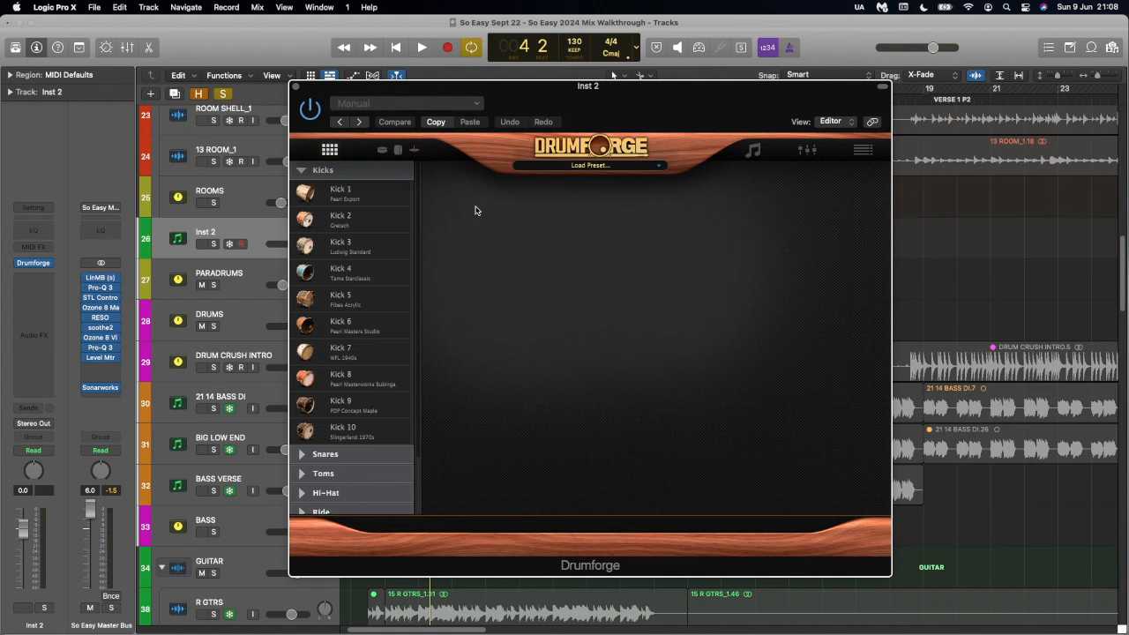
# Load Kick 9, the PDP Concept Maple, into Drumforge and solo its D6 microphone in the mixer view.
pyautogui.moveTo(340, 402); pyautogui.dragTo(557, 277)
pyautogui.click(398, 150)
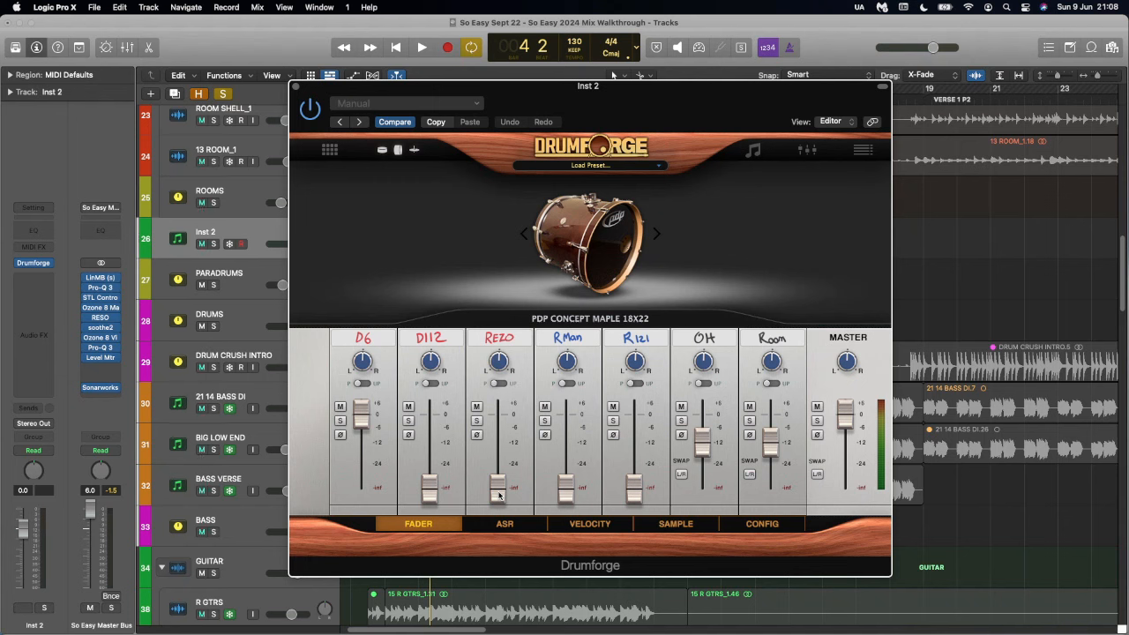
pyautogui.click(340, 421)
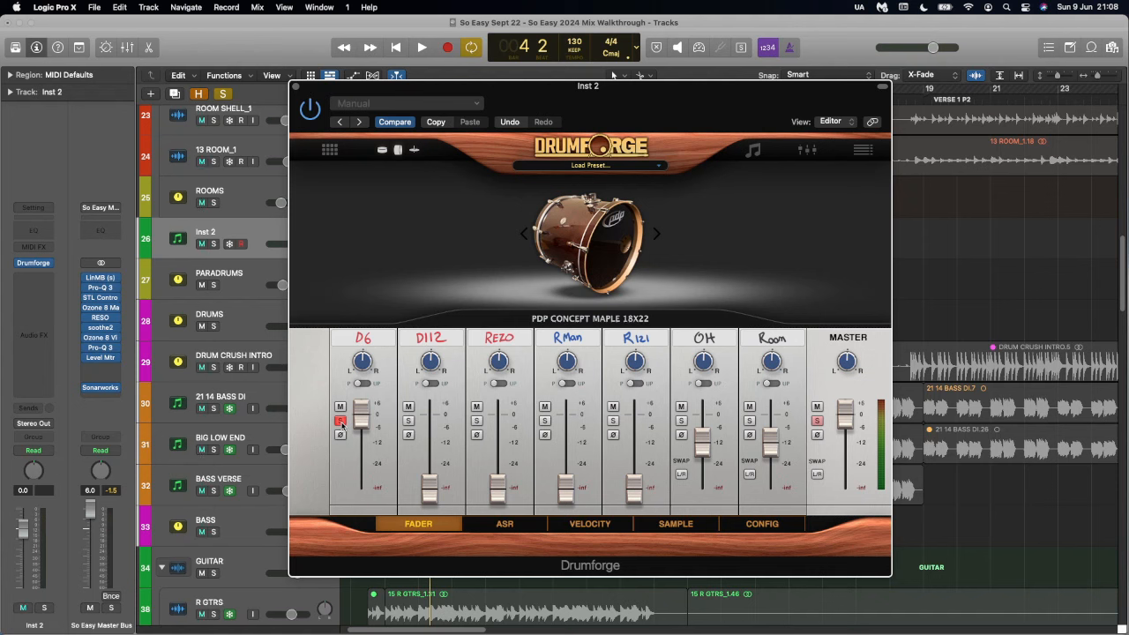
# Solo the kick's D112 microphone in Drumforge, pull its fader down to -inf and clear the solo.
pyautogui.click(409, 421)
pyautogui.moveTo(430, 492); pyautogui.dragTo(437, 520)
pyautogui.click(408, 421)
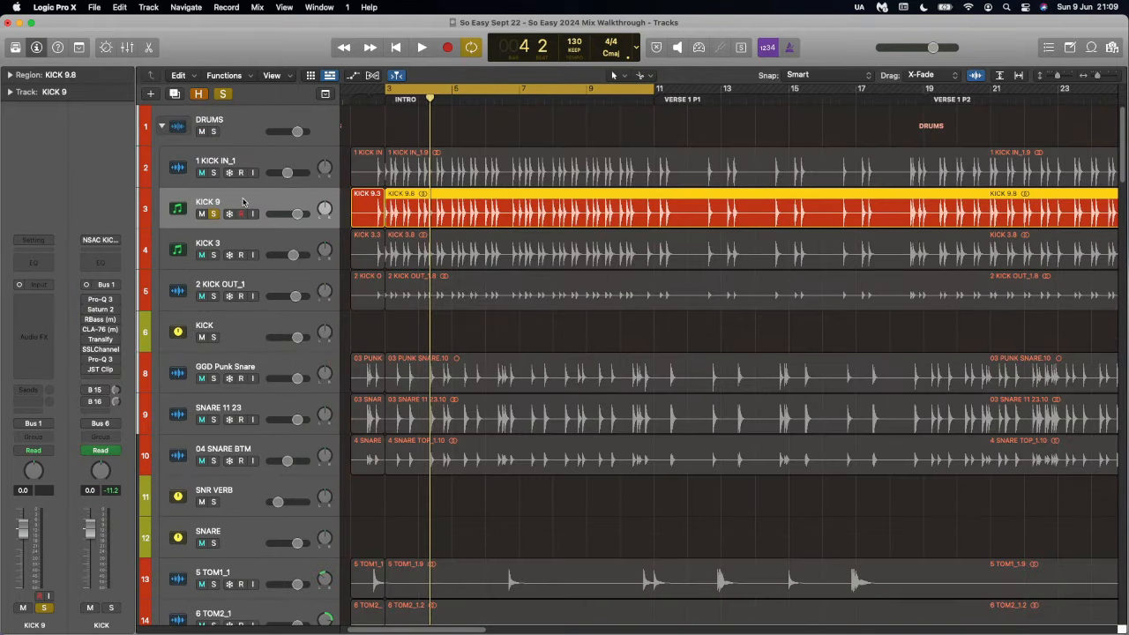
# Audition the soloed KICK 9 track for a short passage of the intro.
pyautogui.press('space')
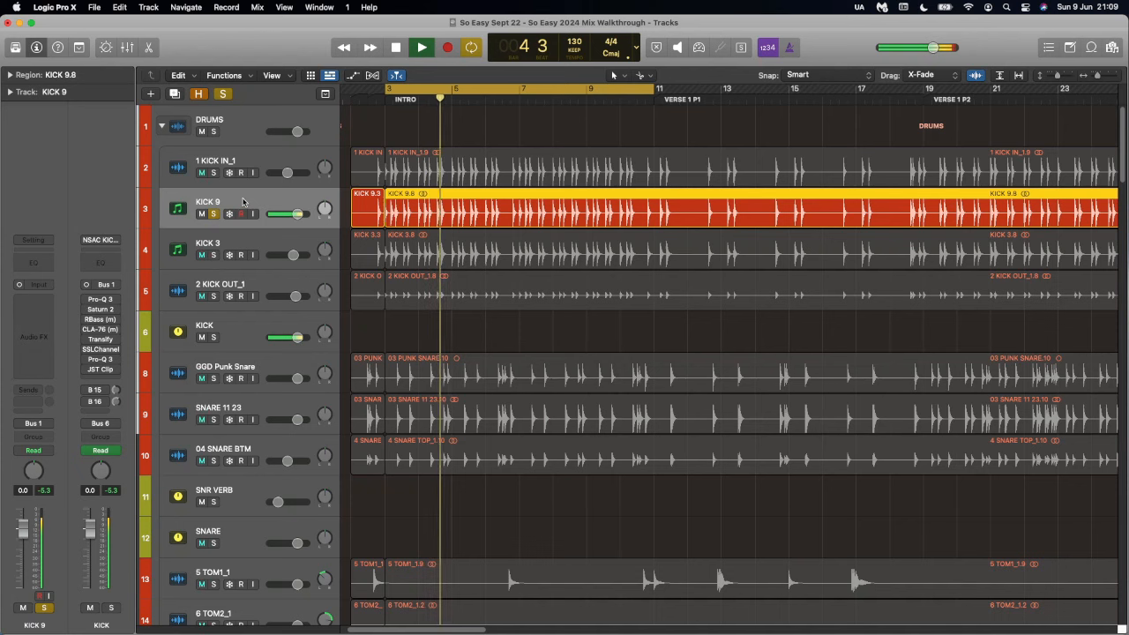
pyautogui.press('space')
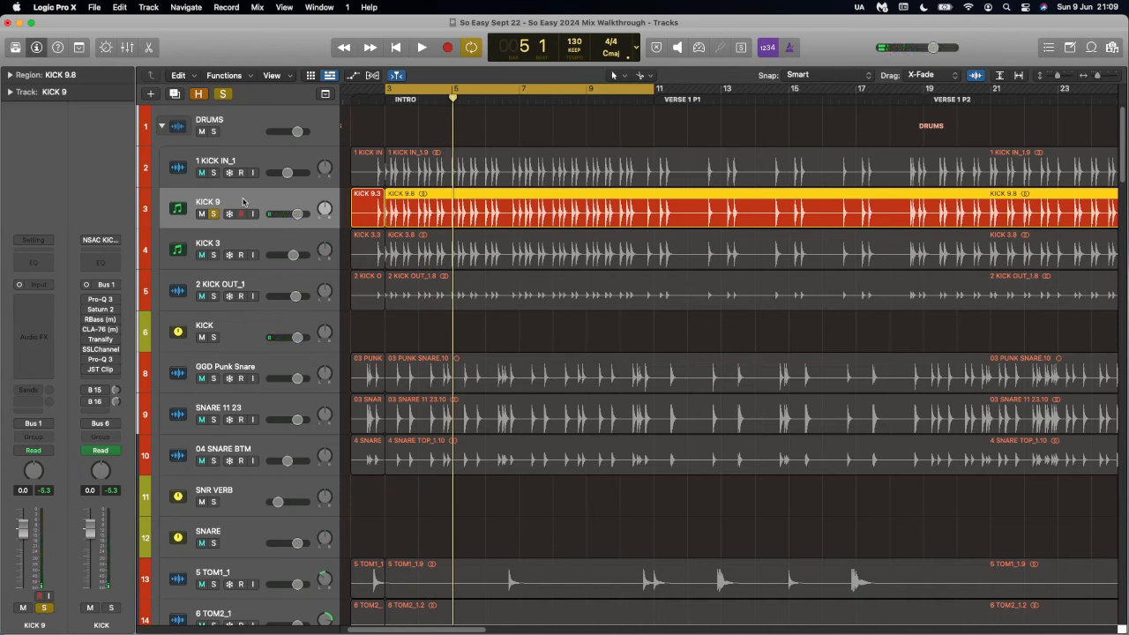
# Play the 1 KICK IN_1 and KICK 9 tracks soloed together, and take KICK 9 out of solo for comparison.
pyautogui.keyDown('shift'); pyautogui.click(254, 158); pyautogui.keyUp('shift')
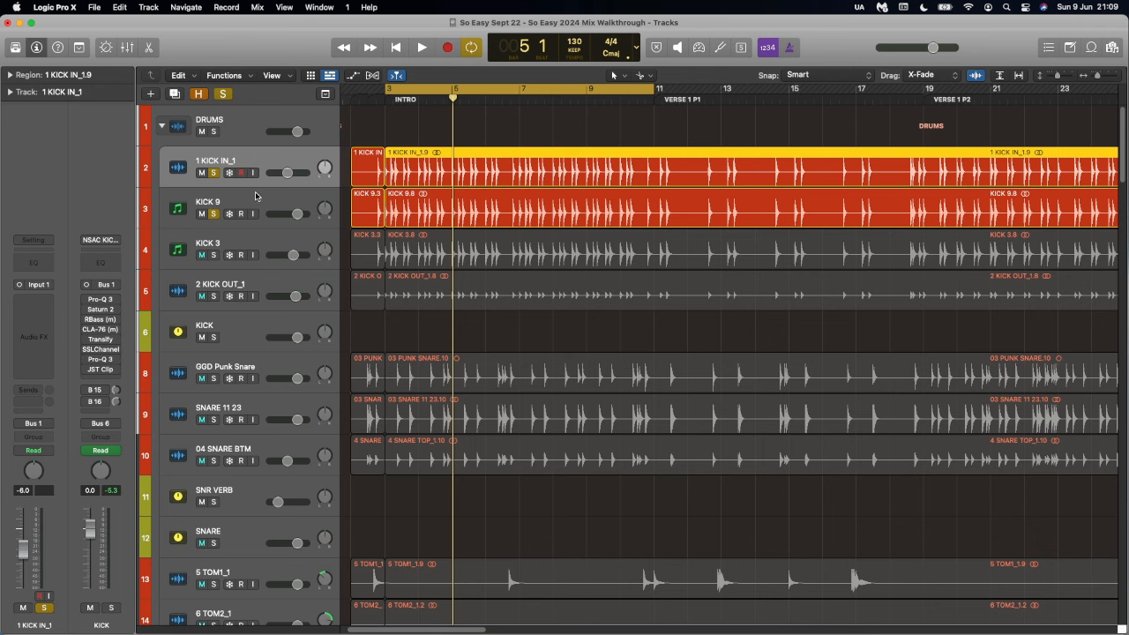
pyautogui.click(255, 191)
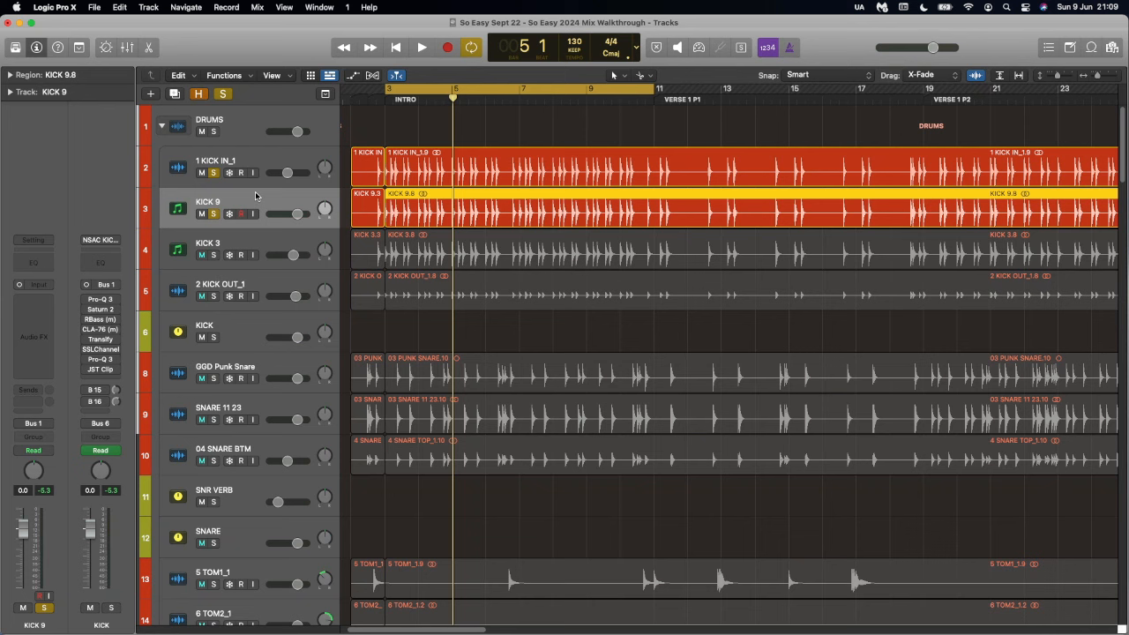
pyautogui.press('space')
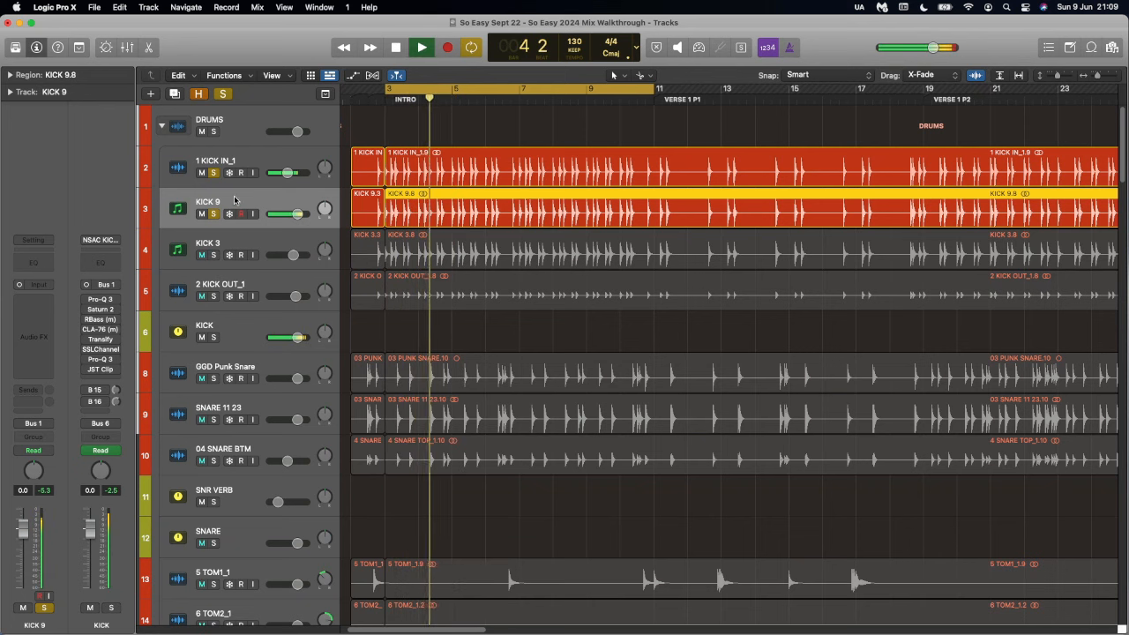
pyautogui.click(202, 214)
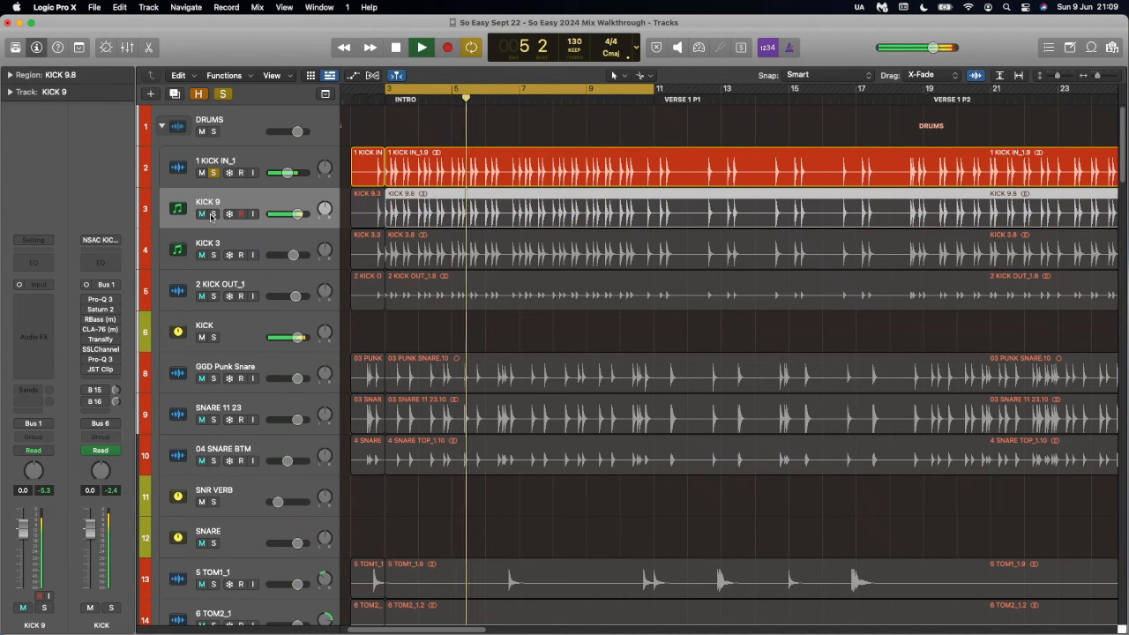
# Bring KICK 9 back into solo beside 1 KICK IN_1 during playback, stop, and add KICK 3 to the soloed tracks.
pyautogui.click(212, 214)
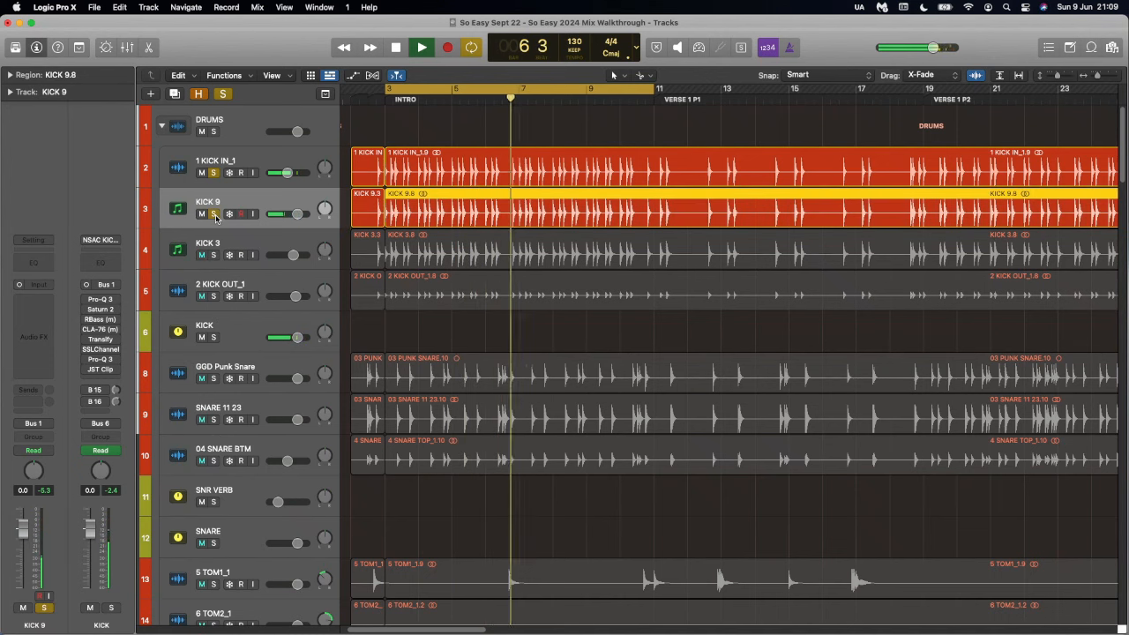
pyautogui.press('space')
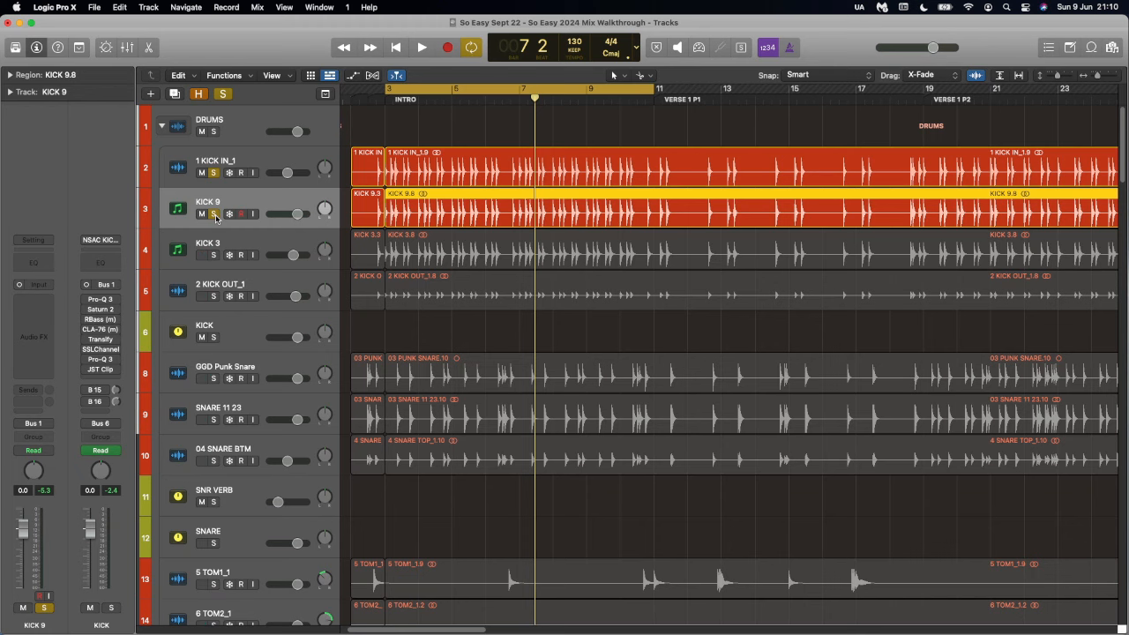
pyautogui.click(213, 255)
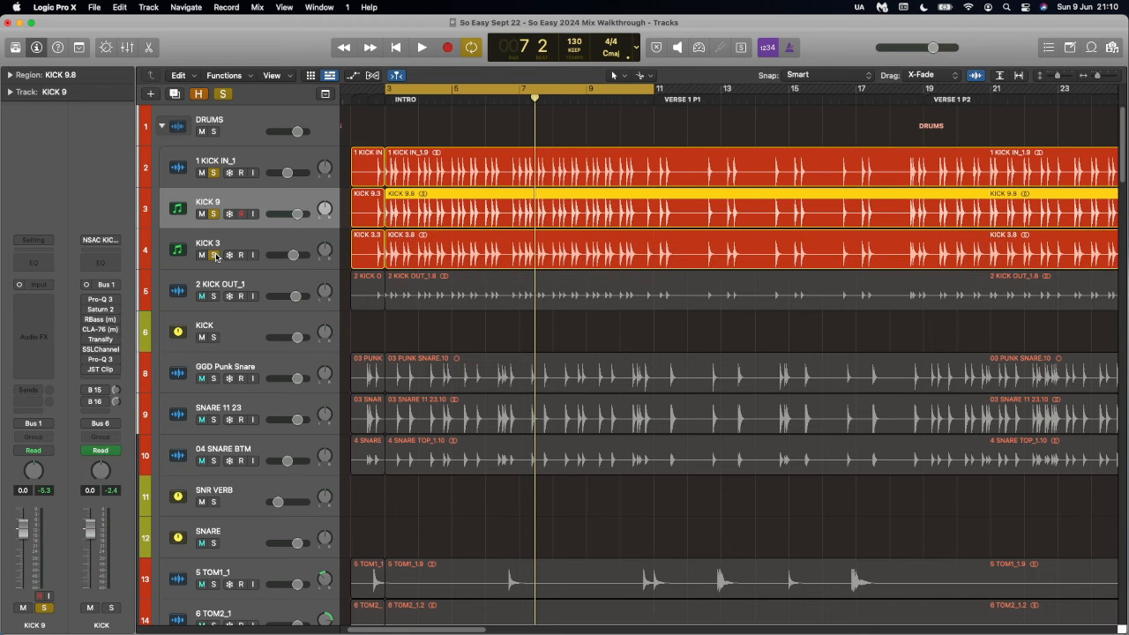
# View the Kick 3 sample in Drumforge on Inst 2 and audition the KICK 3 track soloed on its own.
pyautogui.click(244, 247)
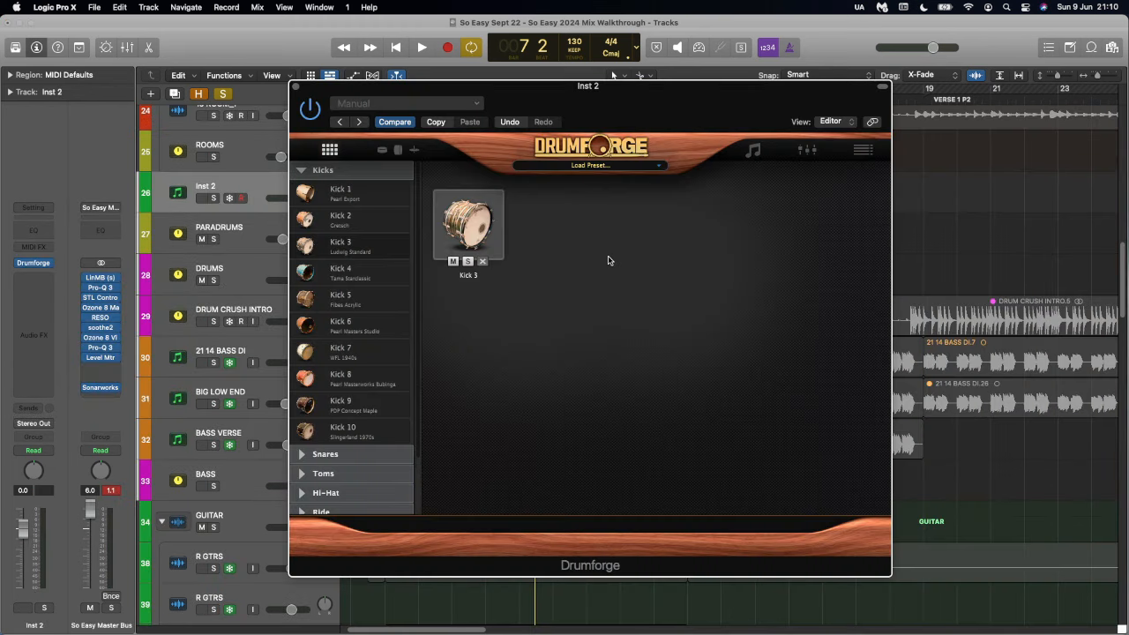
pyautogui.click(398, 149)
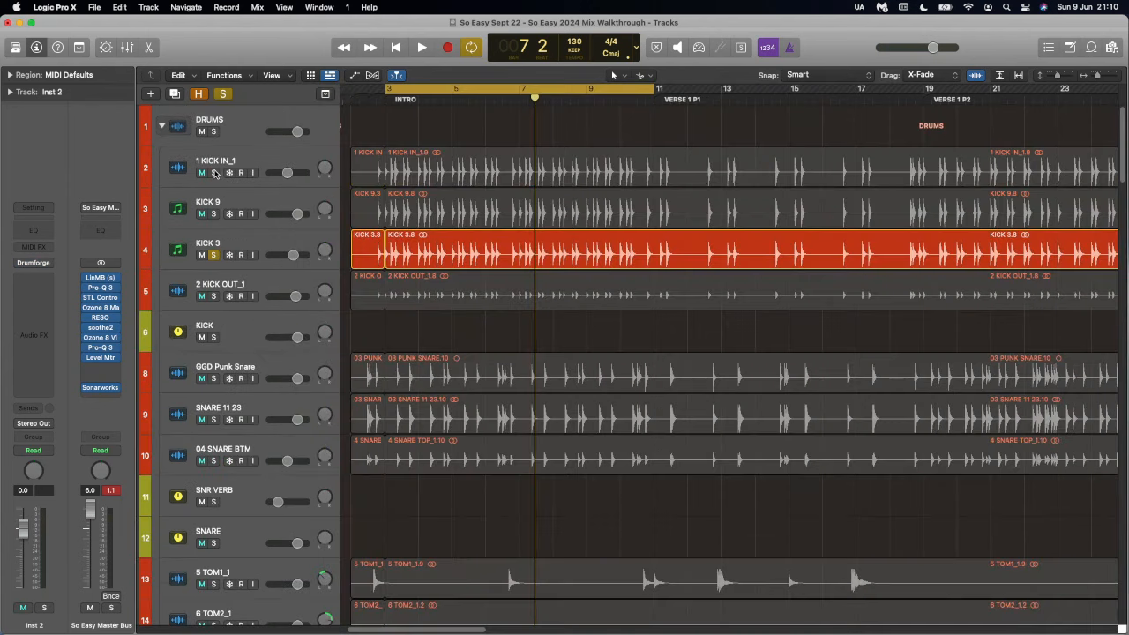
pyautogui.press('space')
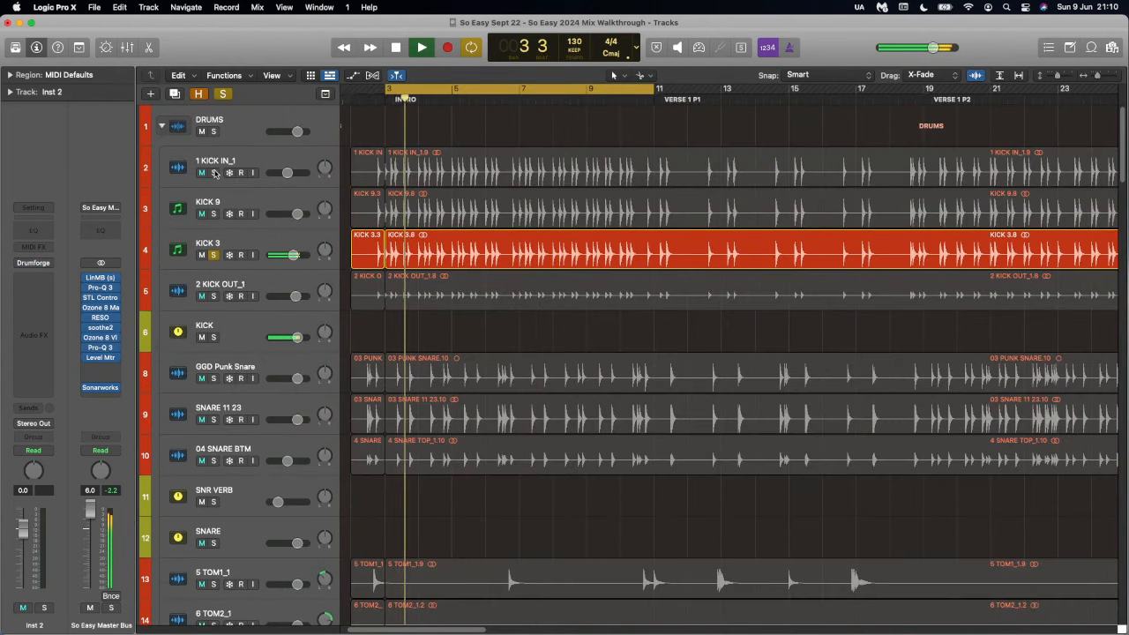
pyautogui.press('space')
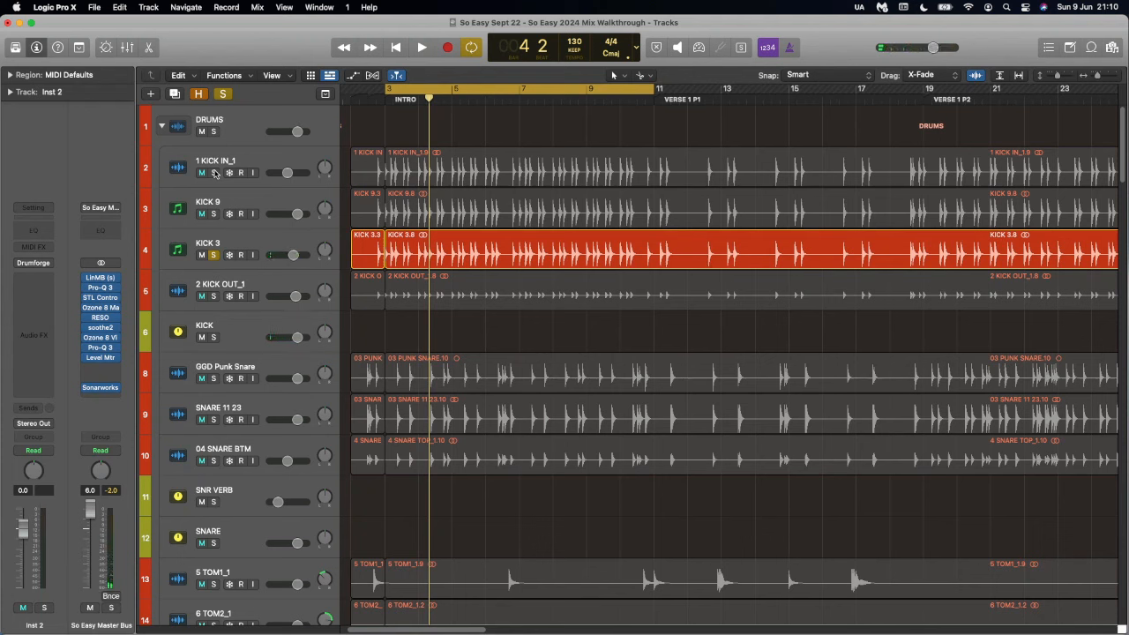
# Play 1 KICK IN_1, KICK 9 and KICK 3 soloed together, muting and unmuting KICK 3 to compare.
pyautogui.moveTo(213, 173); pyautogui.dragTo(213, 214)
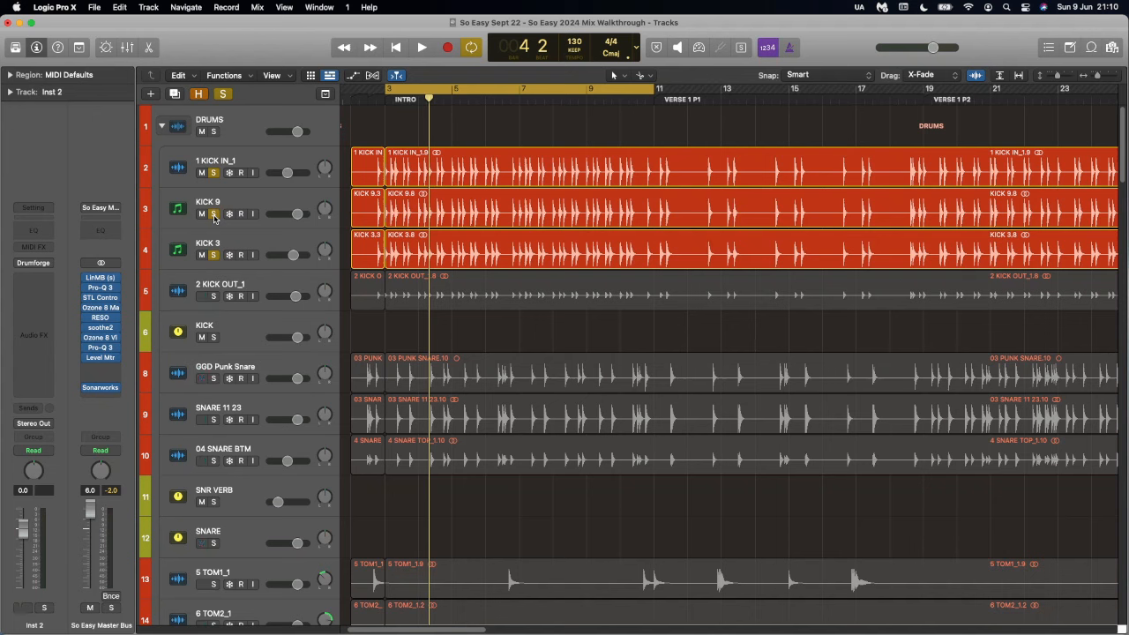
pyautogui.press('space')
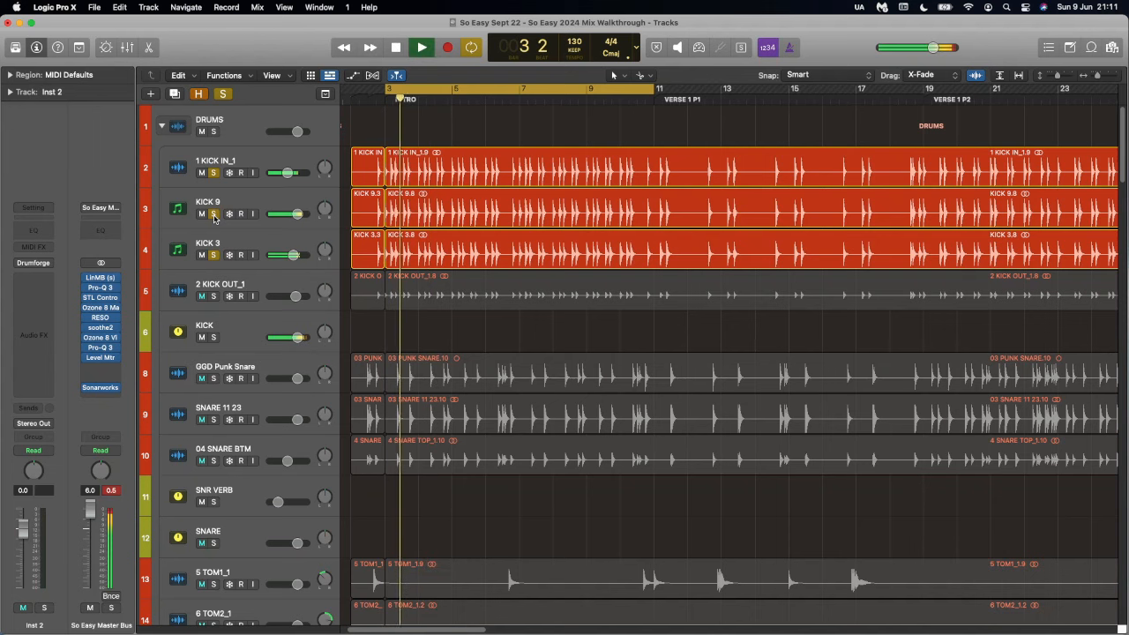
pyautogui.click(202, 255)
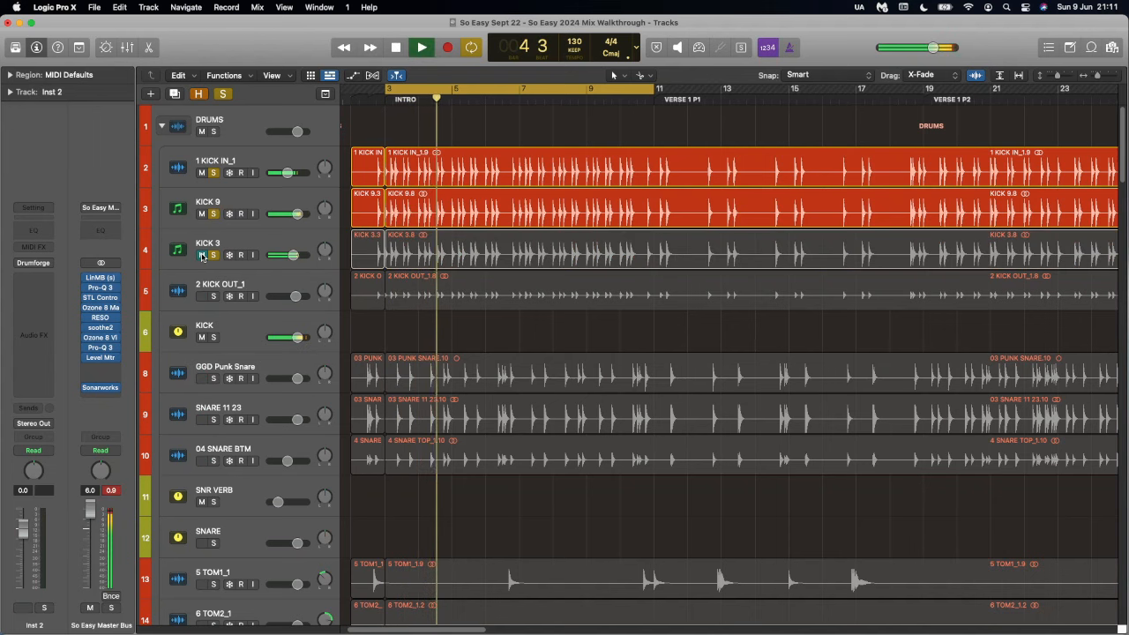
pyautogui.click(202, 255)
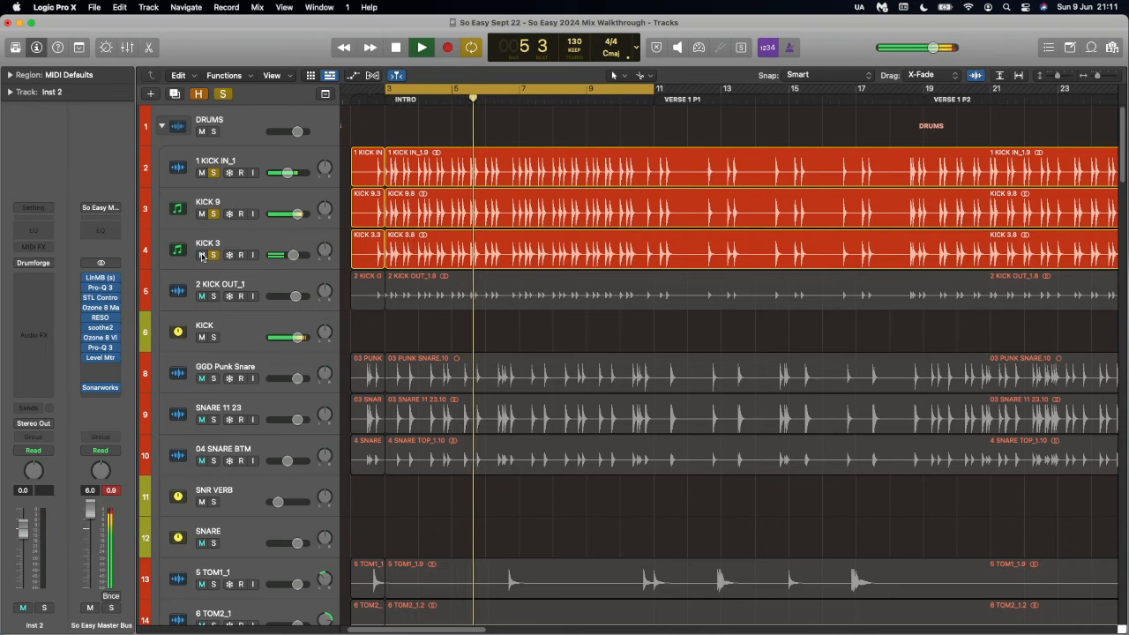
pyautogui.press('space')
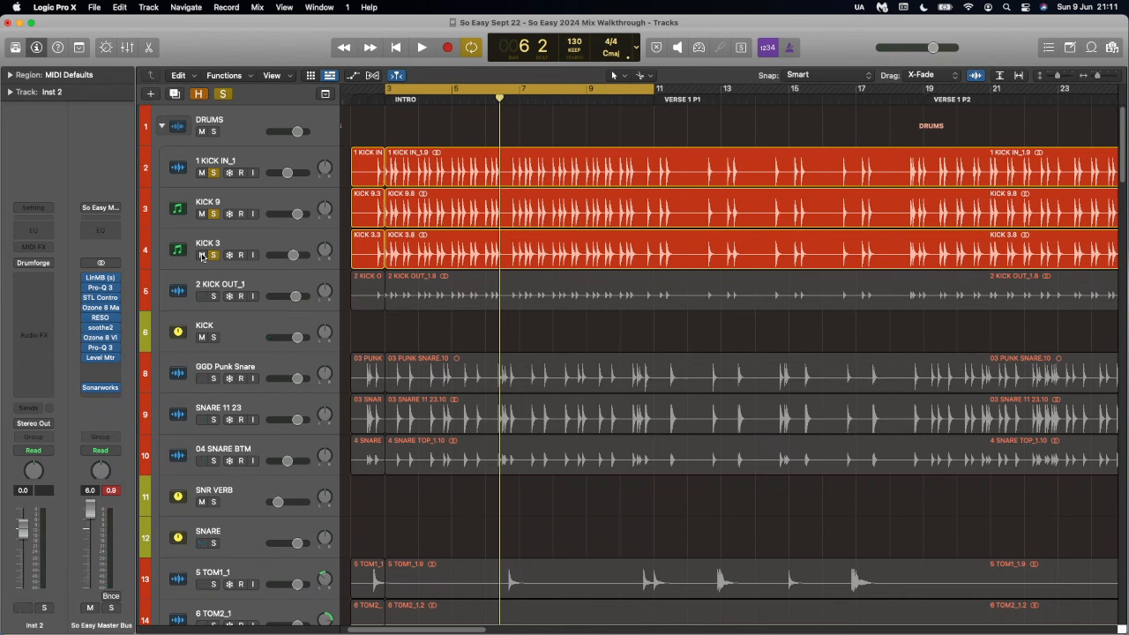
# Solo only the 2 KICK OUT_1 track and audition it over the start of the intro.
pyautogui.keyDown('alt'); pyautogui.click(202, 256); pyautogui.keyUp('alt')
pyautogui.click(215, 296)
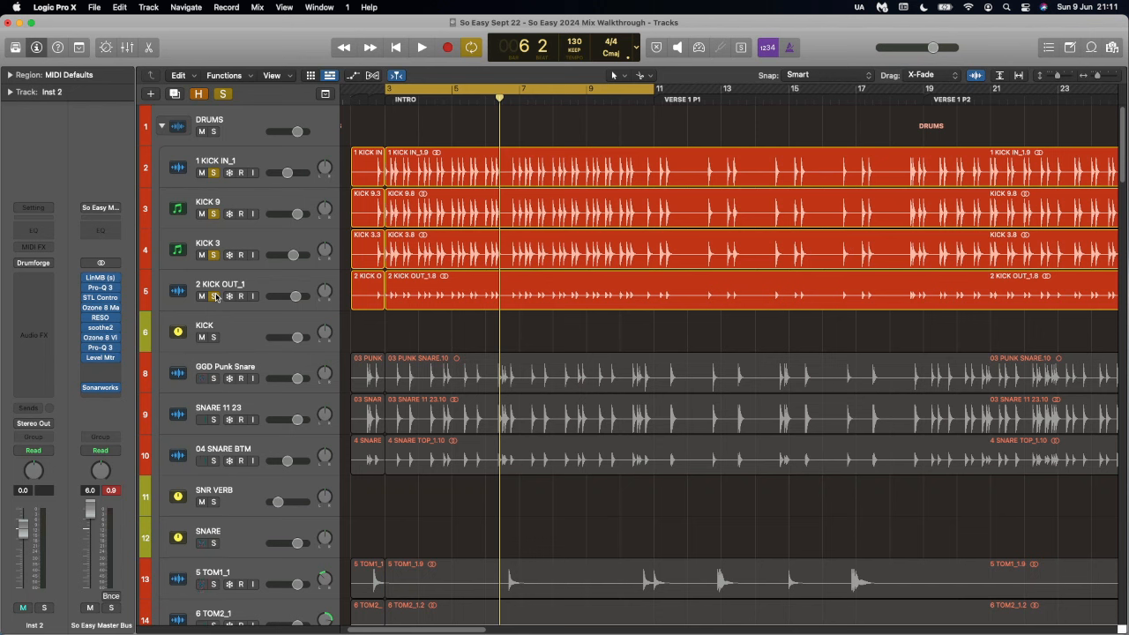
pyautogui.keyDown('alt'); pyautogui.click(212, 296); pyautogui.keyUp('alt')
pyautogui.press('space')
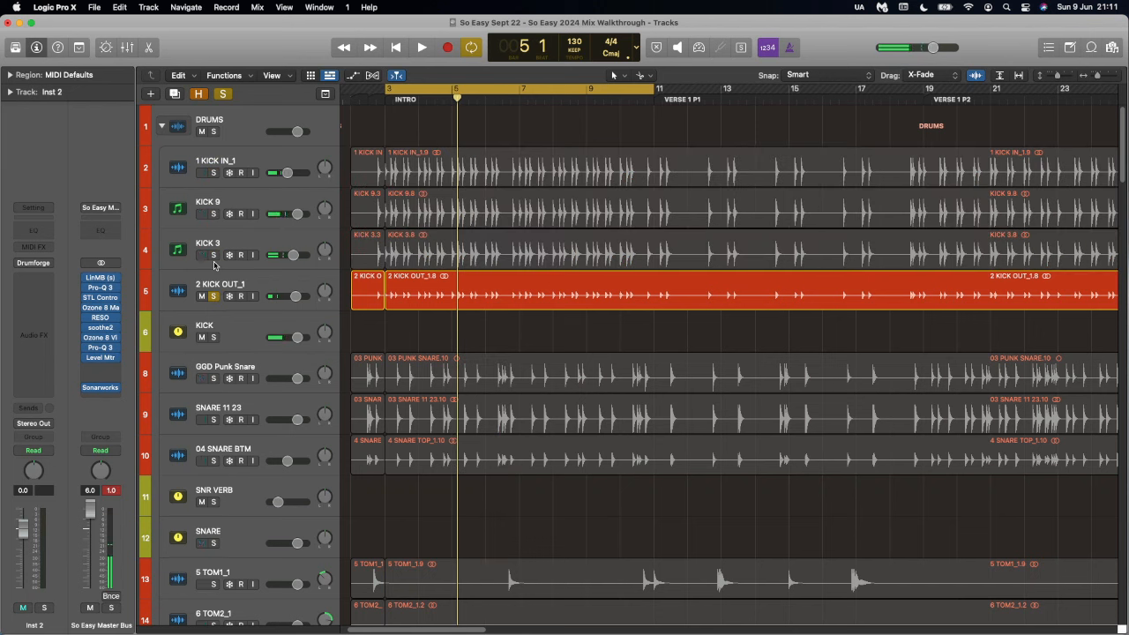
pyautogui.press('space')
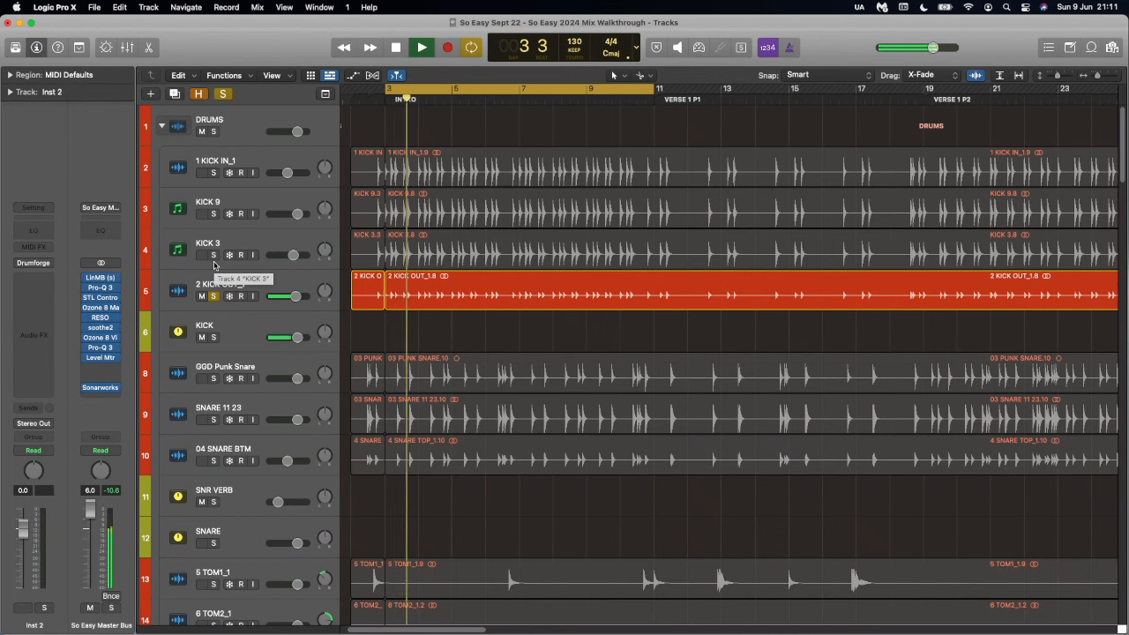
pyautogui.press('space')
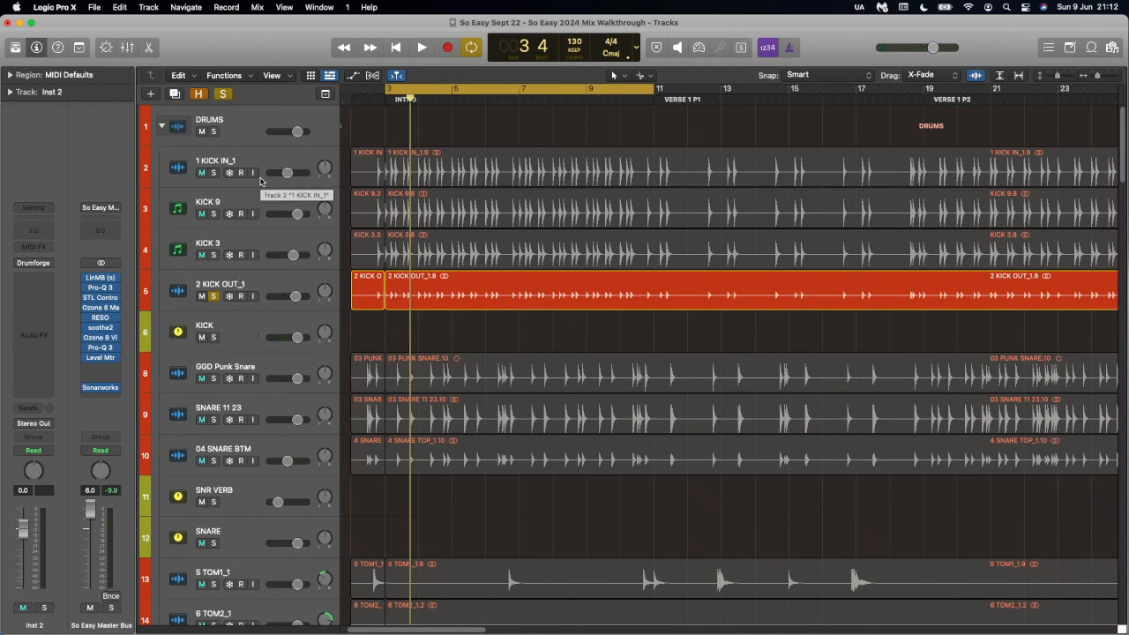
# Clear all track solos, solo the KICK bus, and activate and open its first Pro-Q 3.
pyautogui.click(225, 95)
pyautogui.click(238, 332)
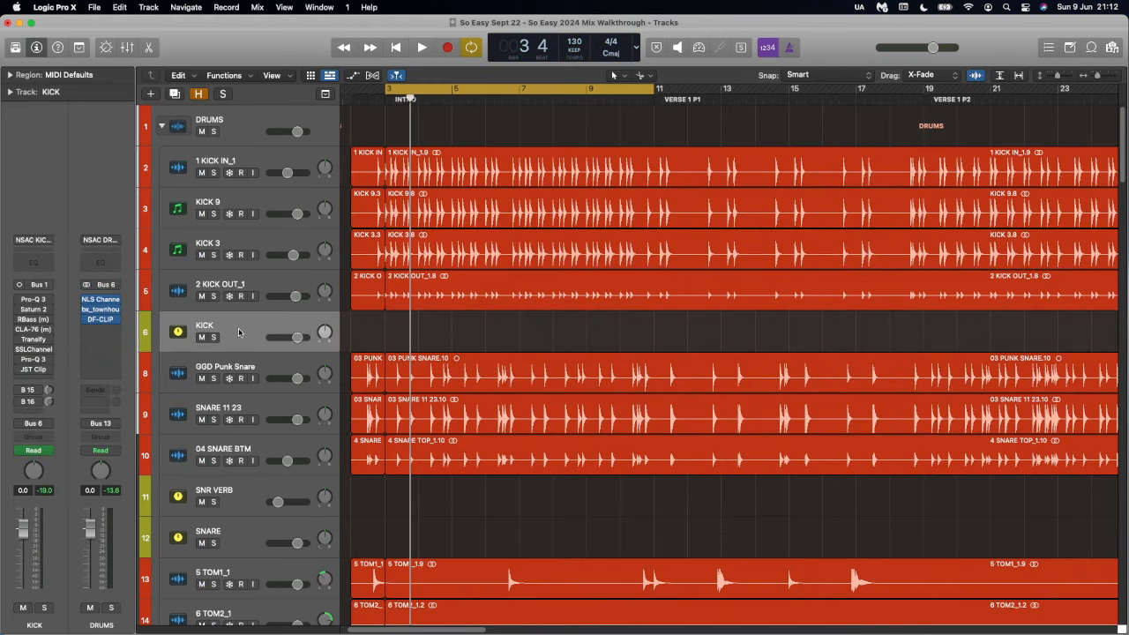
pyautogui.press('s')
pyautogui.click(22, 301)
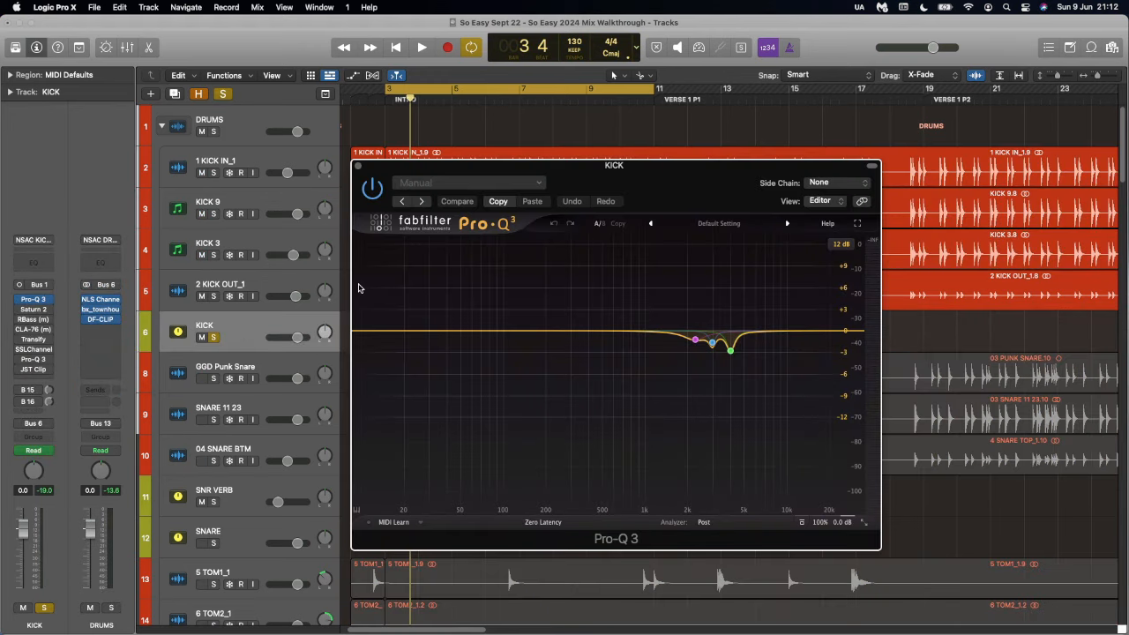
# Audition the 3984.9 Hz and 2986 Hz cuts in the KICK bus Pro-Q 3 by soloing each band during playback.
pyautogui.moveTo(710, 346)
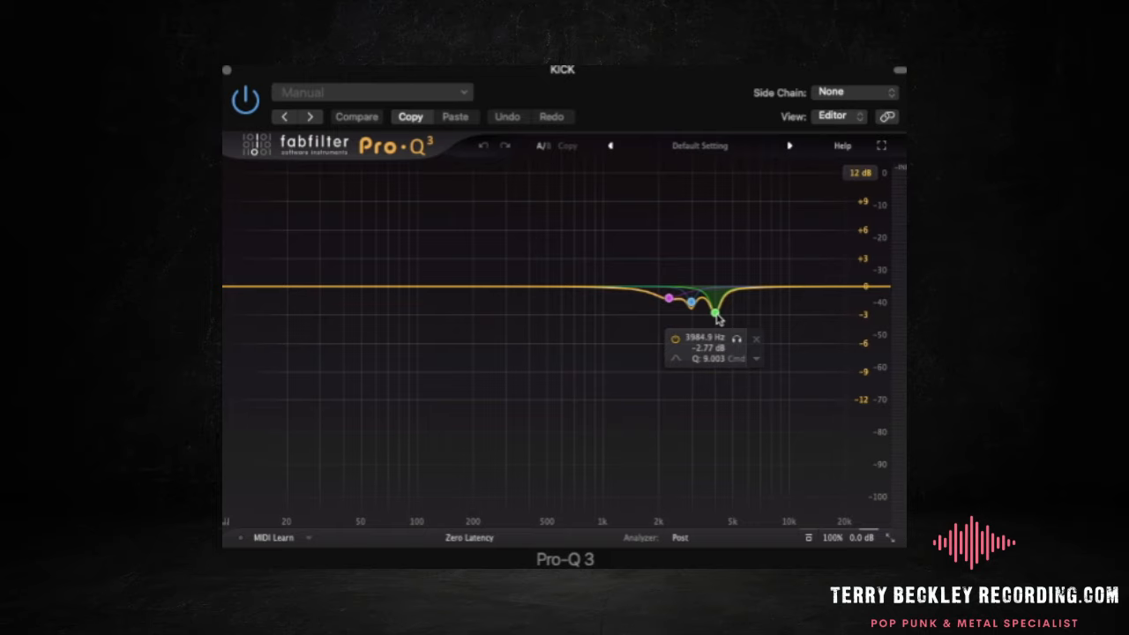
pyautogui.click(737, 339)
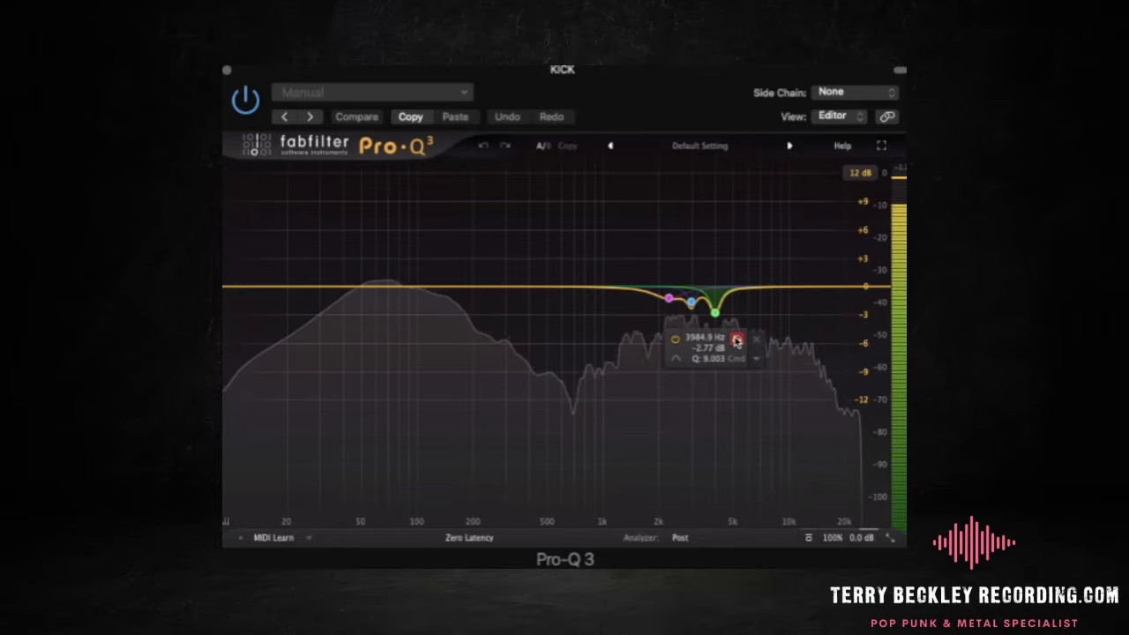
pyautogui.click(692, 303)
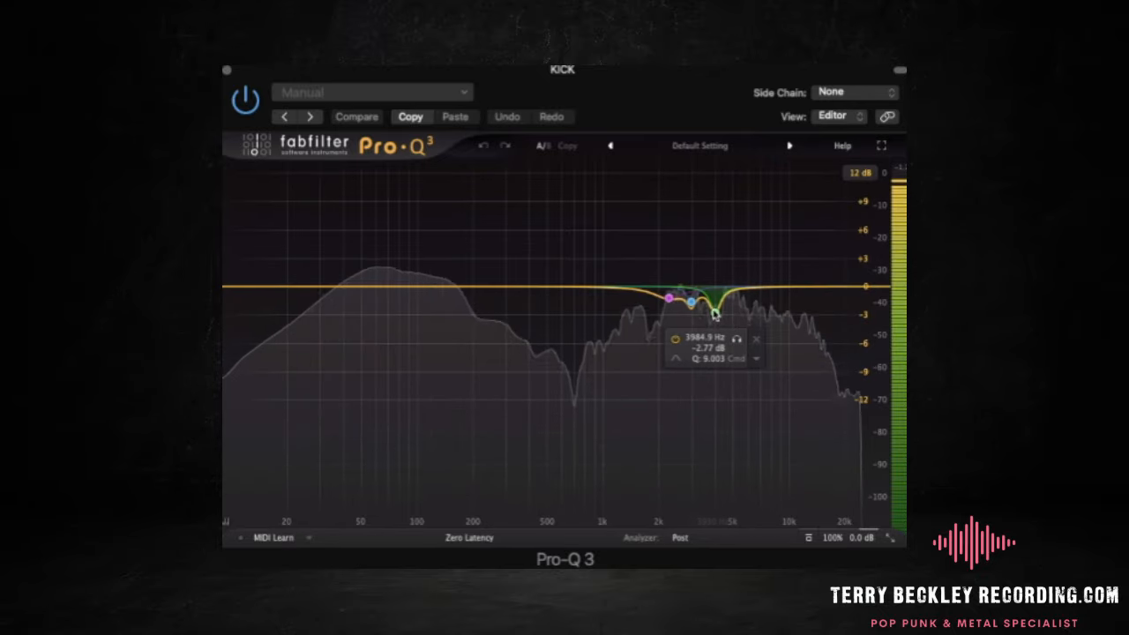
pyautogui.click(712, 328)
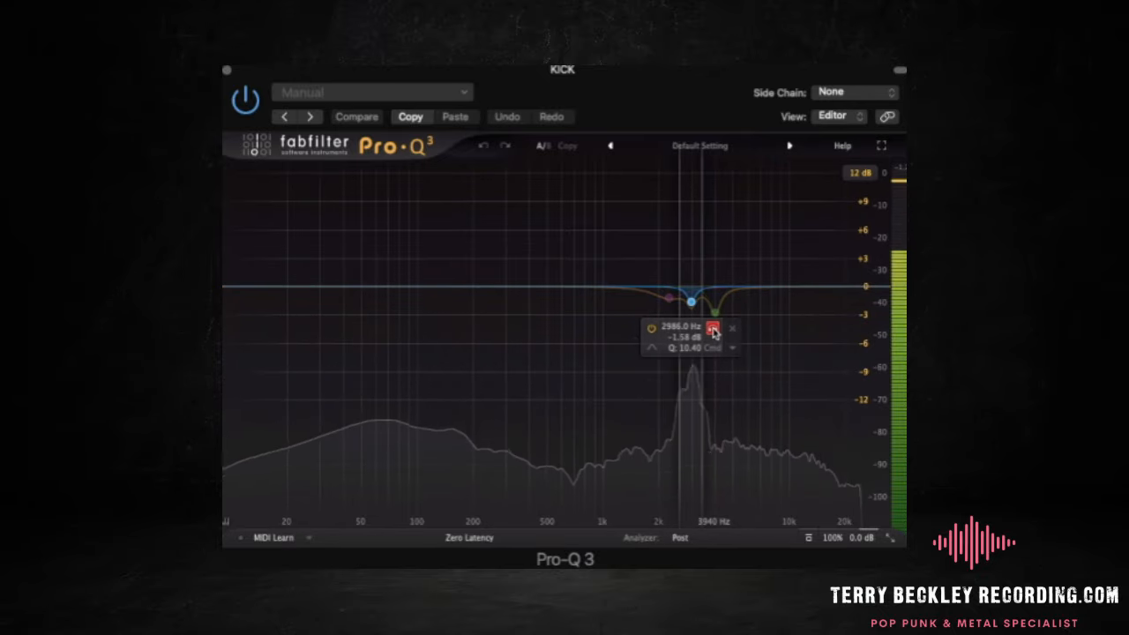
# Audition the 2247.6 Hz cut in the KICK bus Pro-Q 3 by soloing that band during playback.
pyautogui.moveTo(671, 301)
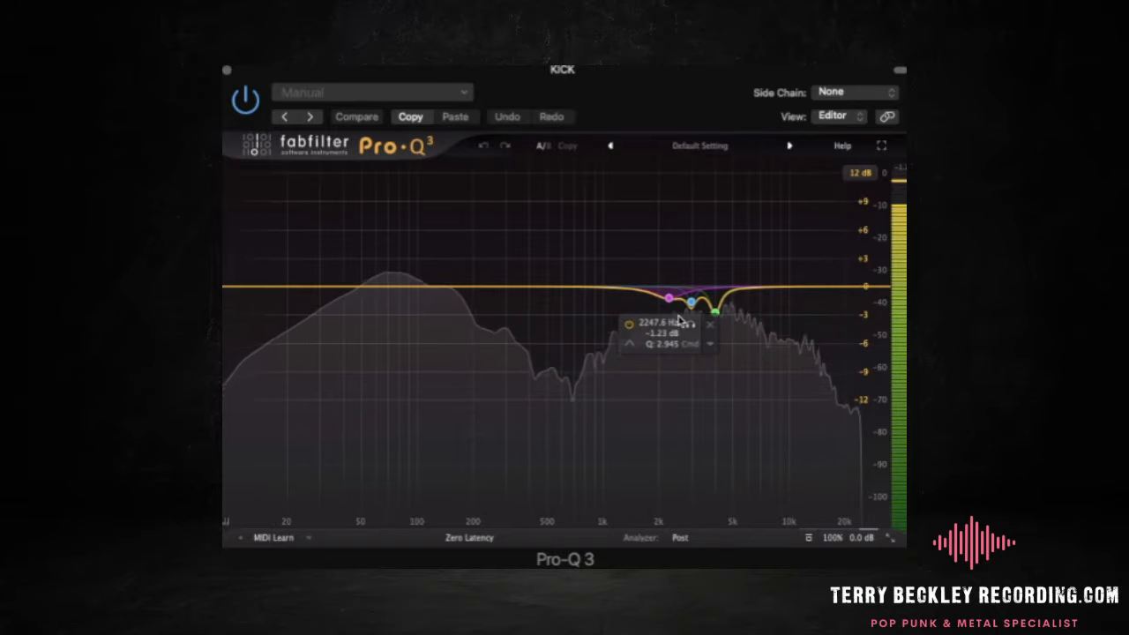
pyautogui.click(690, 327)
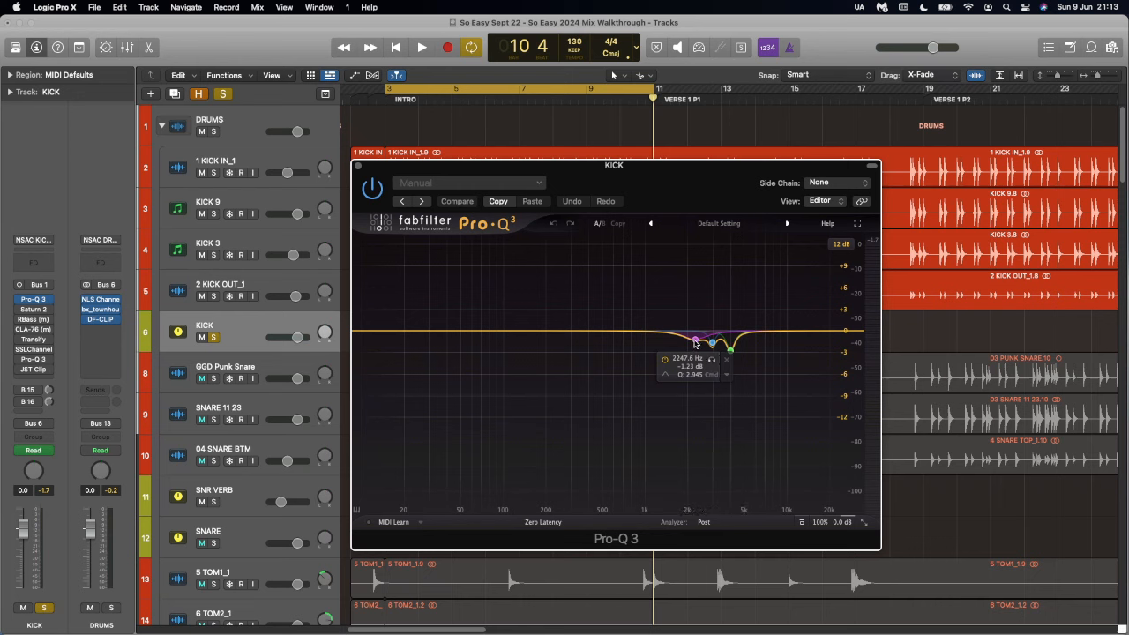
pyautogui.press('space')
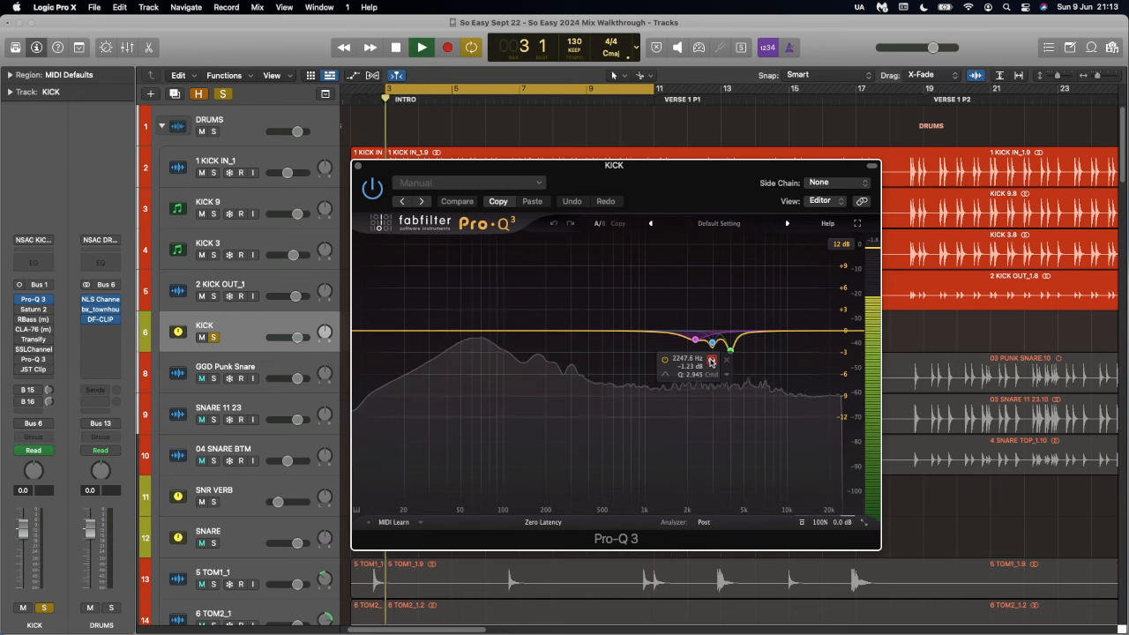
pyautogui.click(711, 360)
pyautogui.click(711, 360)
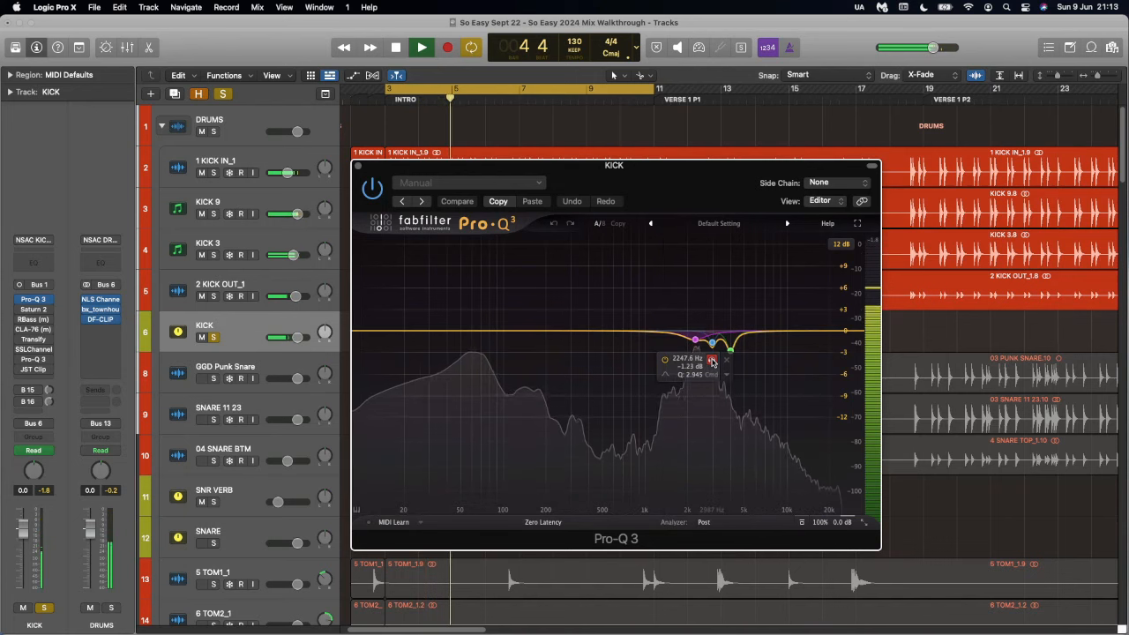
pyautogui.press('space')
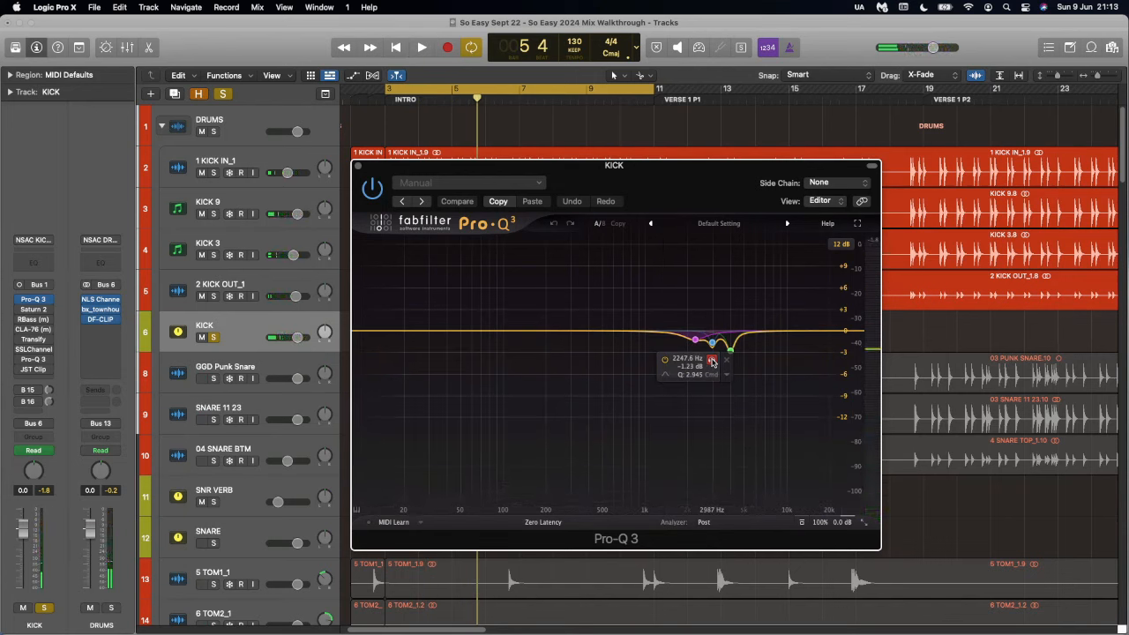
# Activate Saturn 2 on the KICK bus and compare the sound with the effect bypassed and engaged during playback.
pyautogui.click(26, 309)
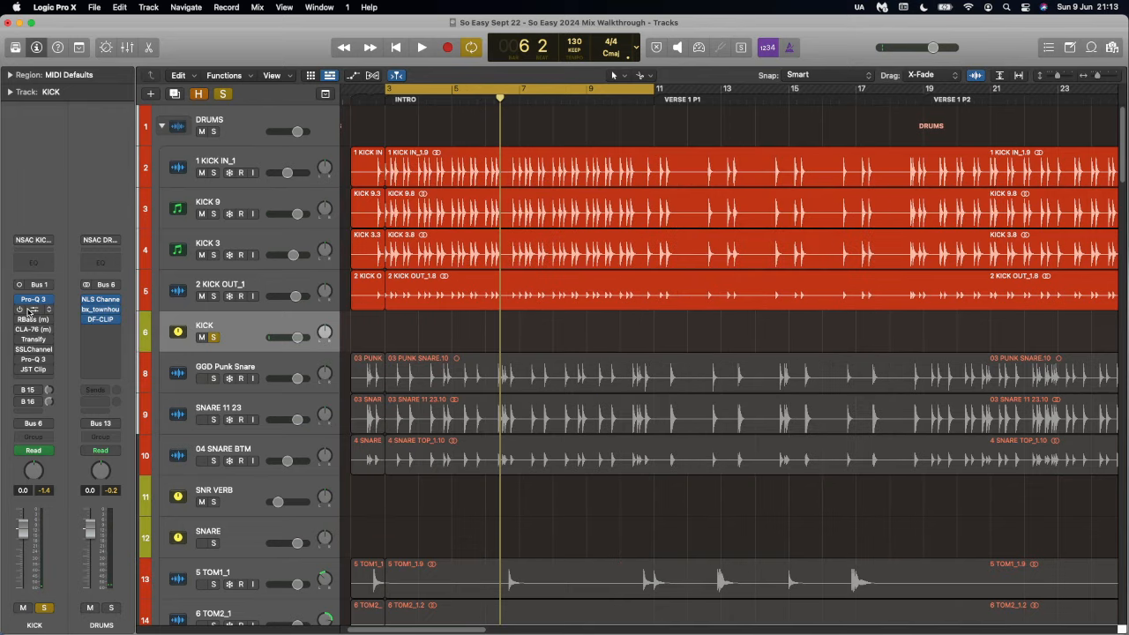
pyautogui.click(32, 311)
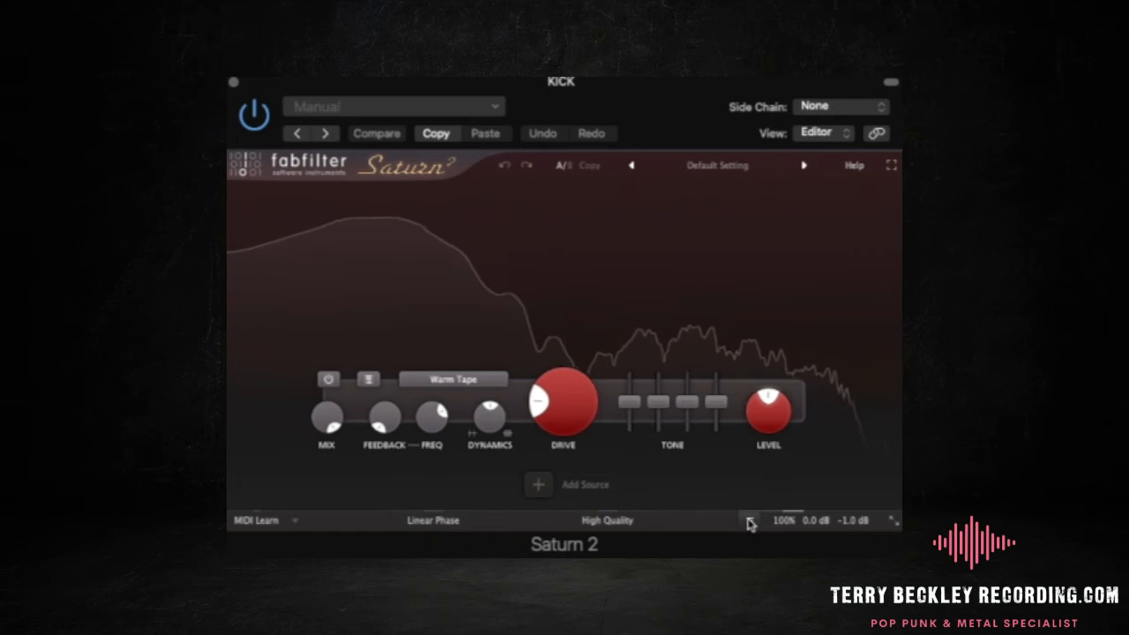
pyautogui.click(748, 521)
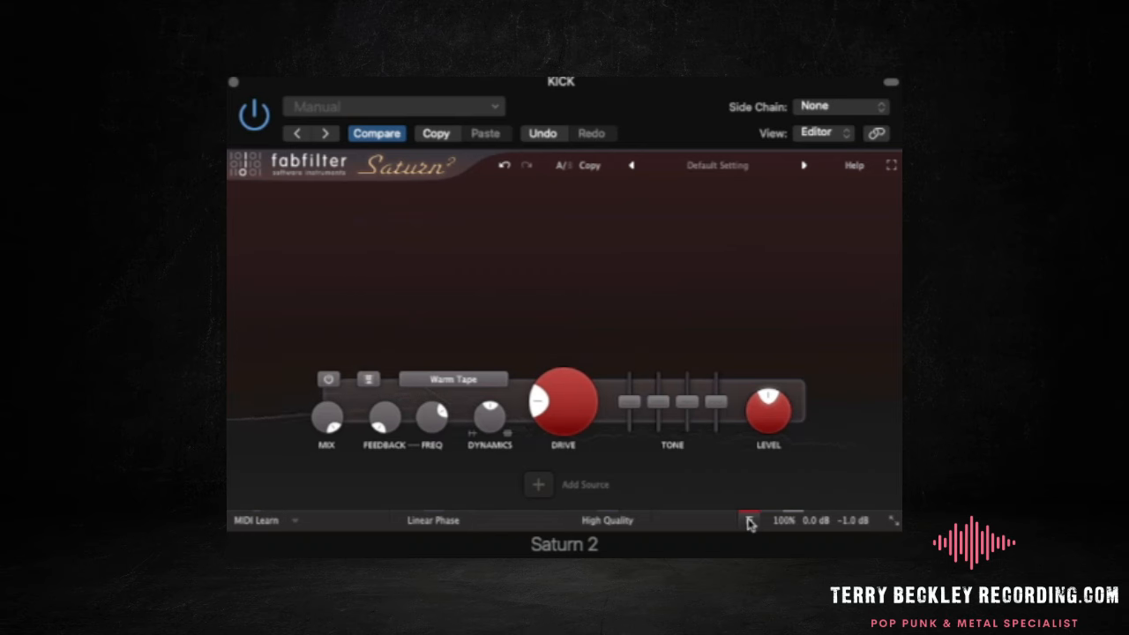
pyautogui.click(748, 521)
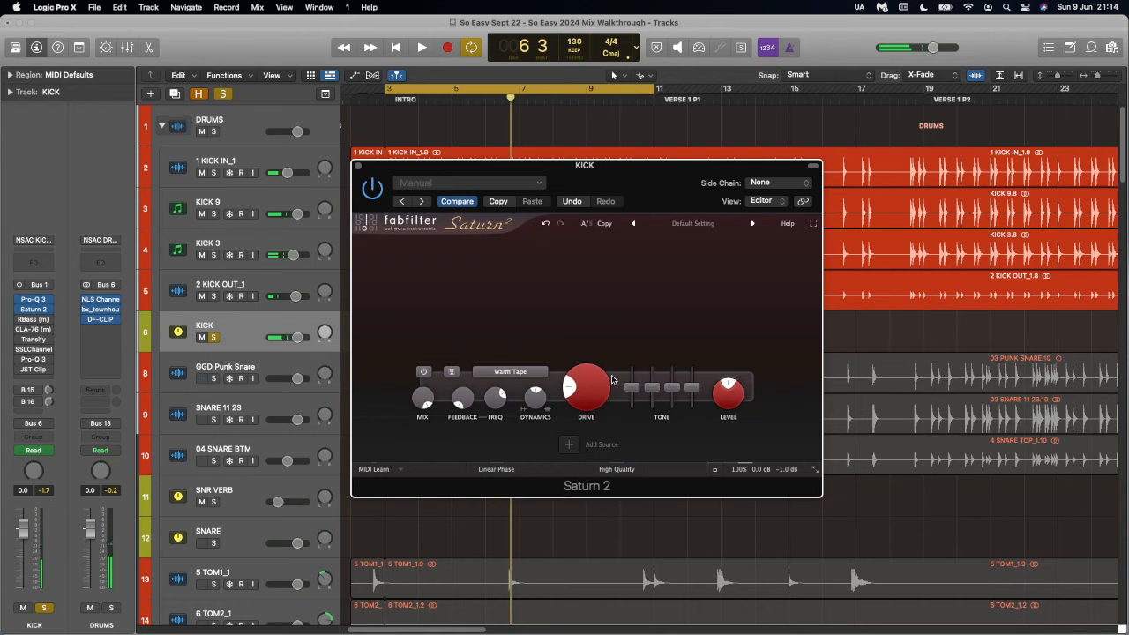
pyautogui.click(363, 167)
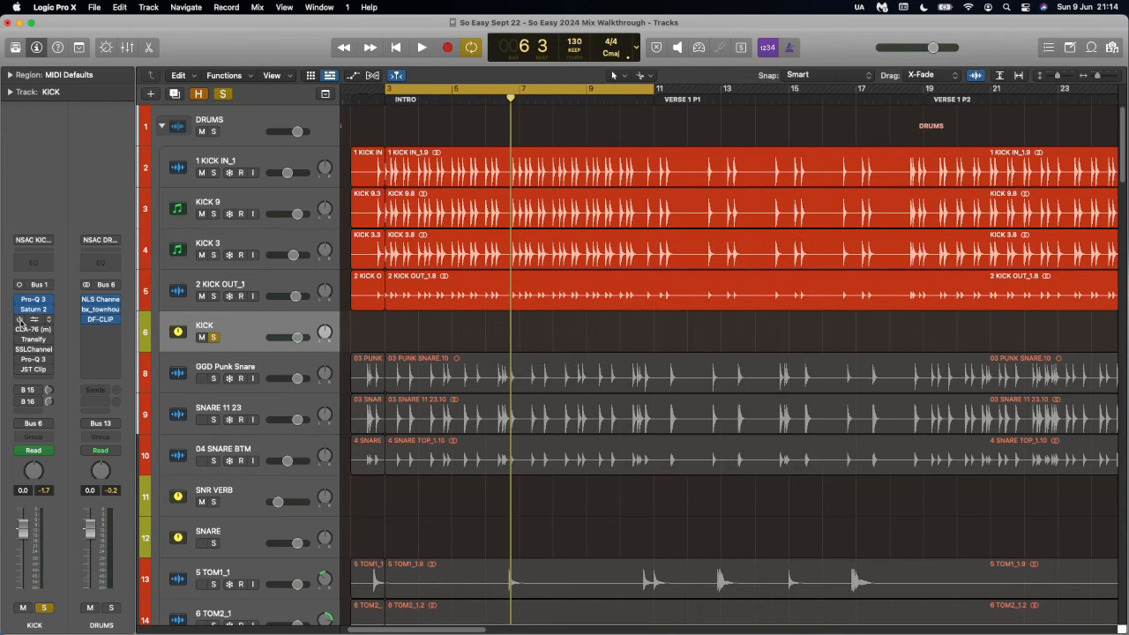
# Activate RBass on the KICK bus and switch it off and on again to compare the low end.
pyautogui.click(33, 320)
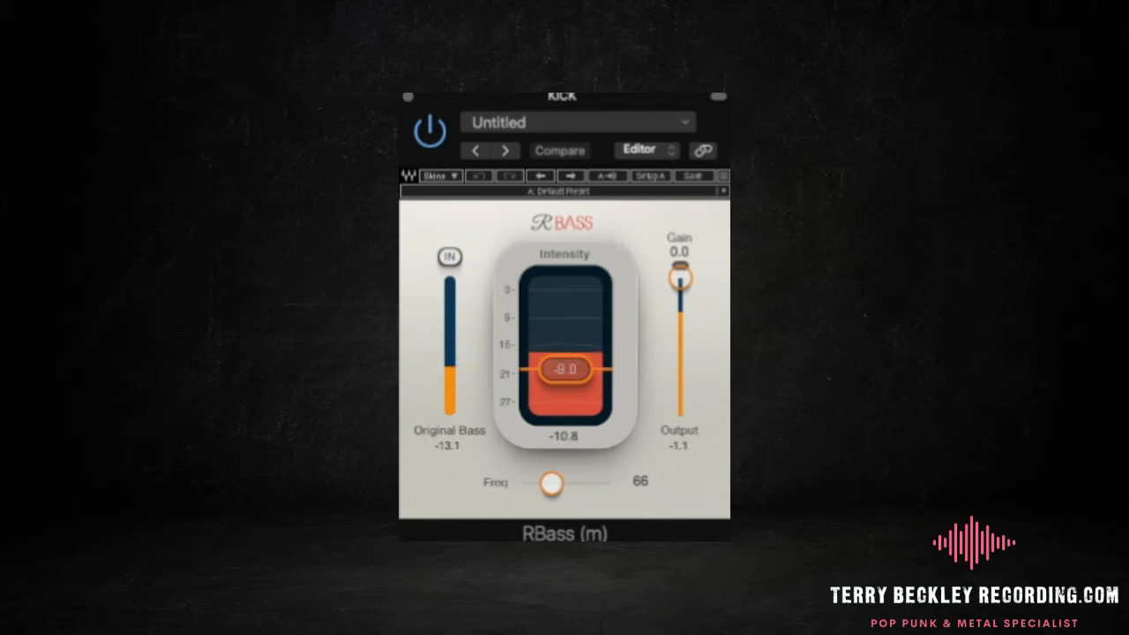
pyautogui.click(432, 134)
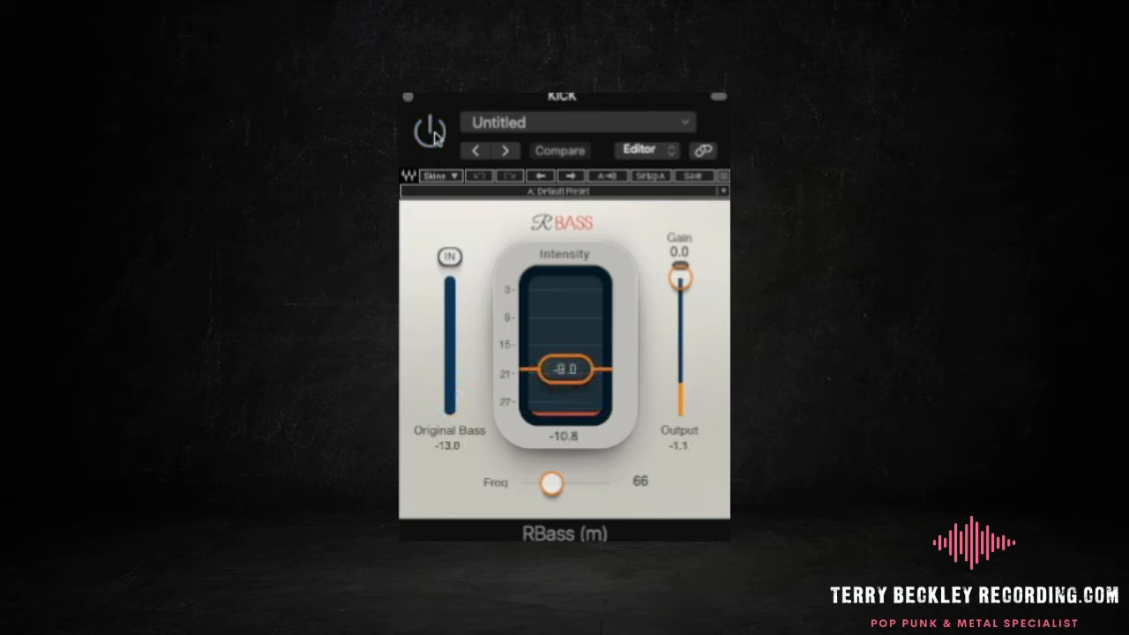
pyautogui.click(432, 134)
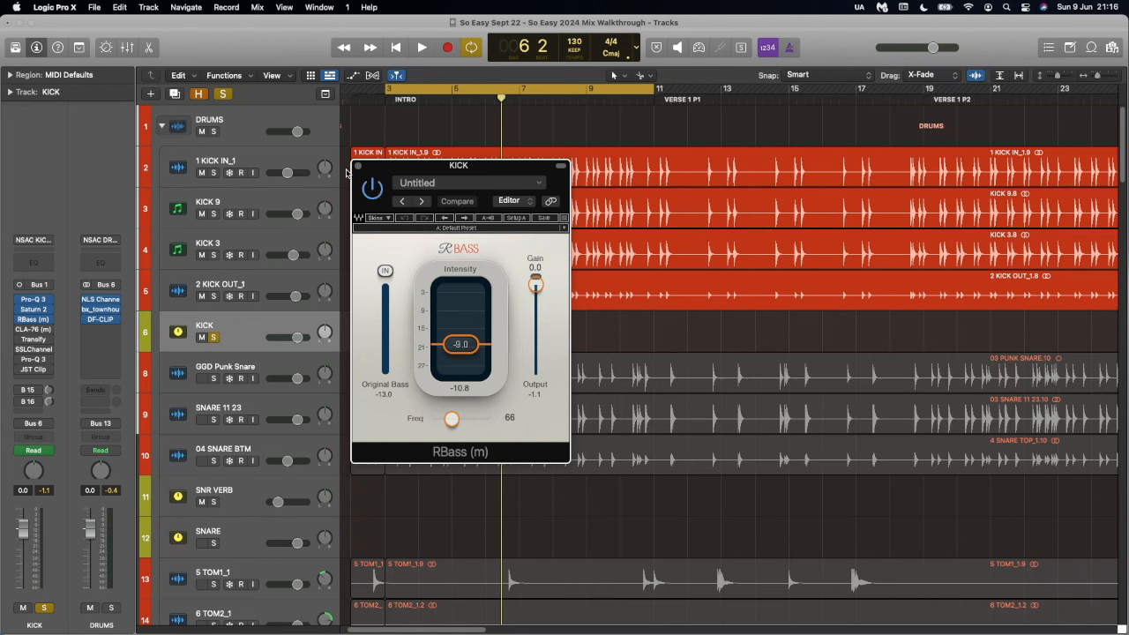
# Activate CLA-76 on the KICK bus, review its attack and release, and compare the kick with the compressor bypassed and engaged.
pyautogui.click(33, 331)
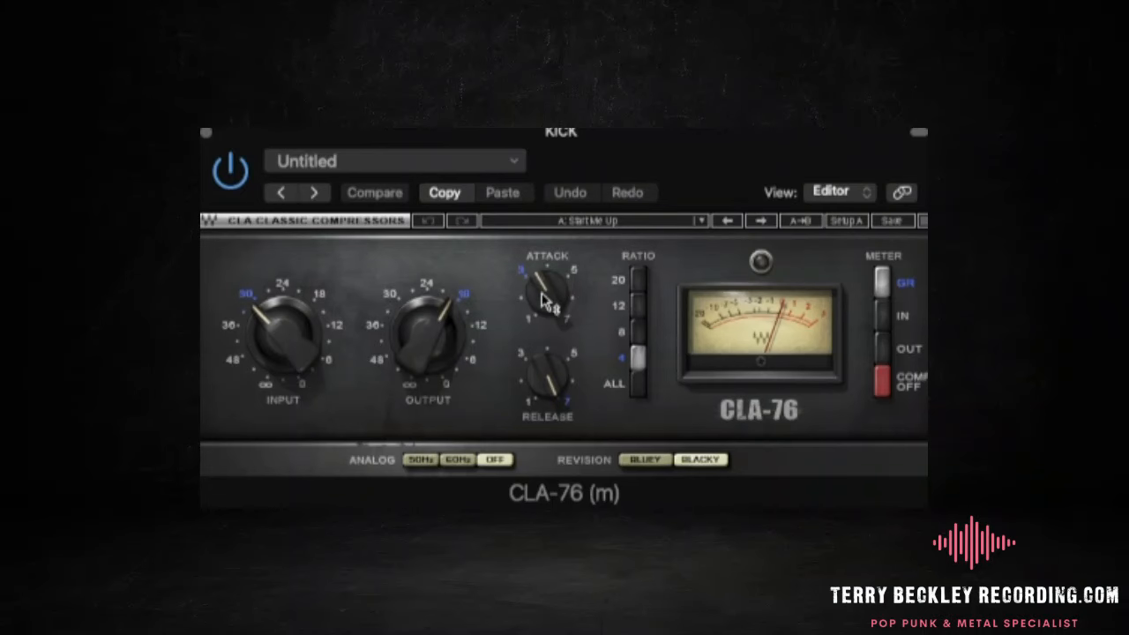
pyautogui.moveTo(555, 262)
pyautogui.moveTo(559, 396)
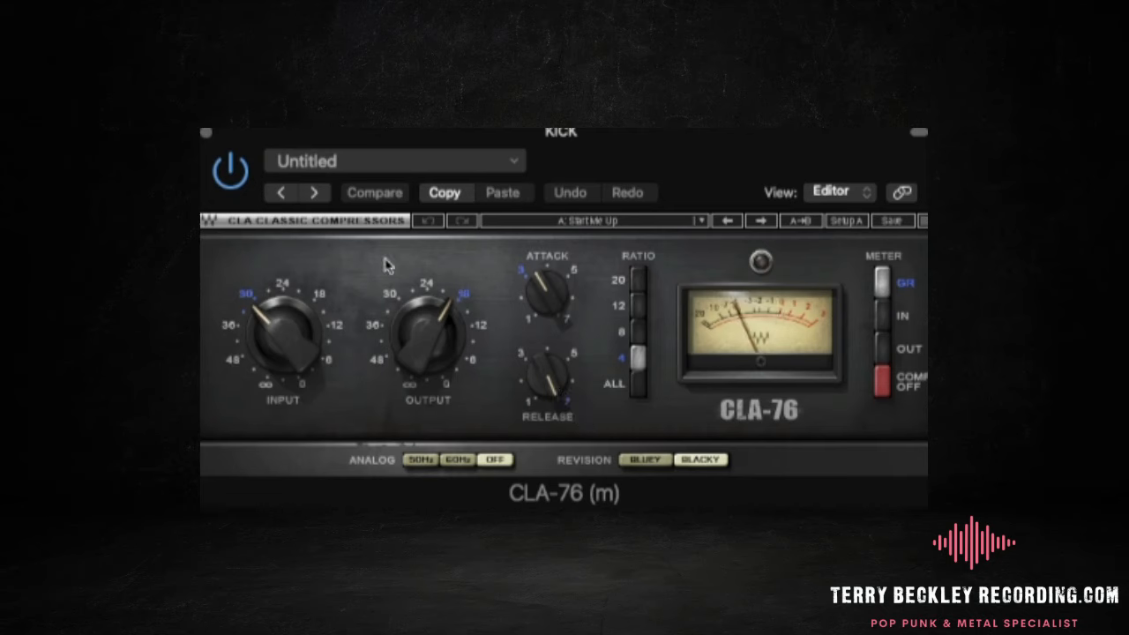
pyautogui.click(232, 173)
pyautogui.click(232, 173)
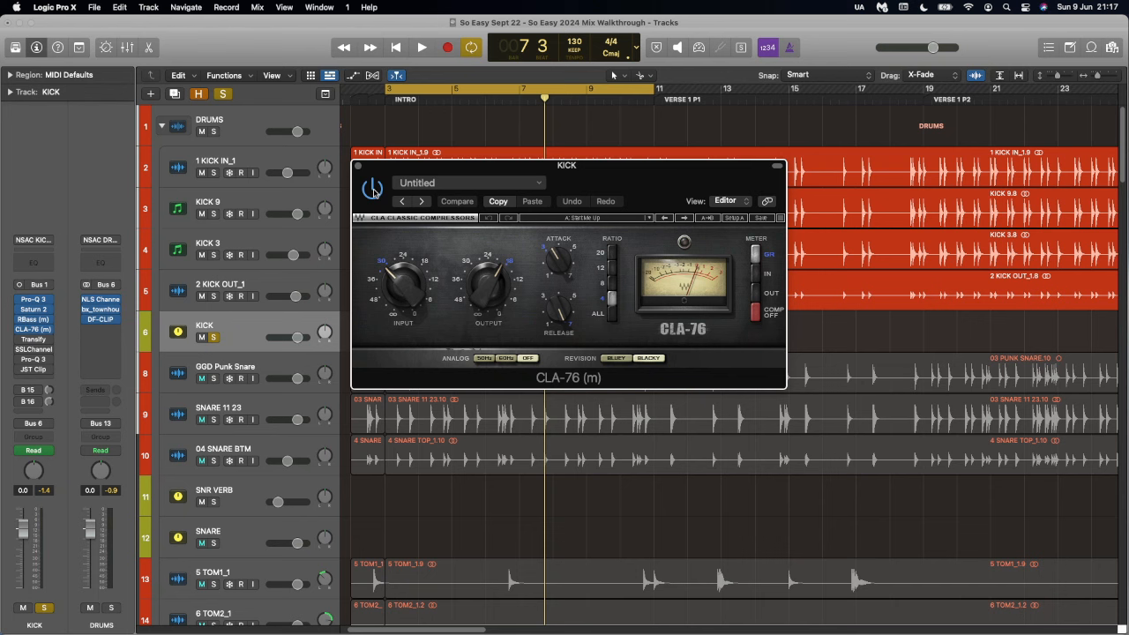
pyautogui.click(357, 166)
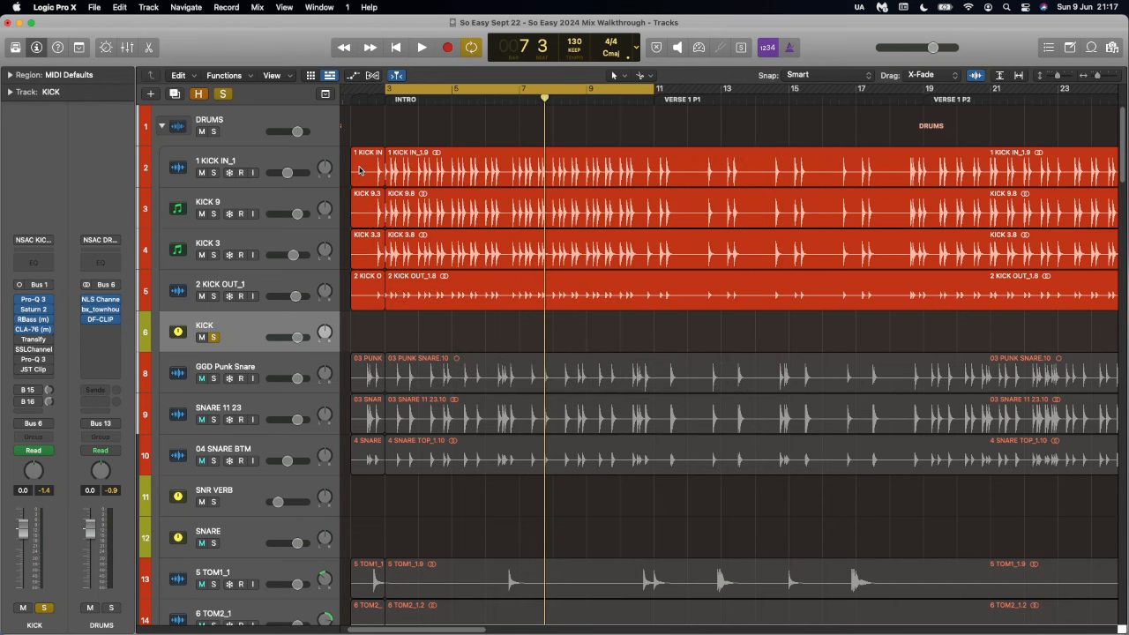
# Open Transify on the KICK bus and examine the bass, low-mid and treble band settings for attack, sustain and cut-off.
pyautogui.click(34, 340)
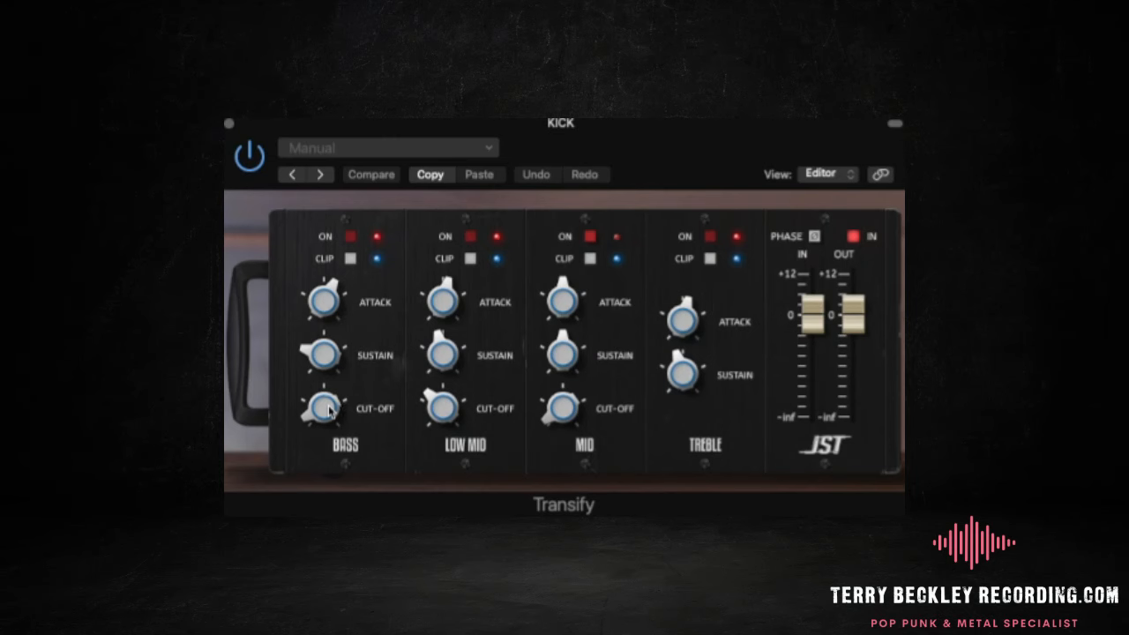
pyautogui.moveTo(423, 365); pyautogui.dragTo(424, 366)
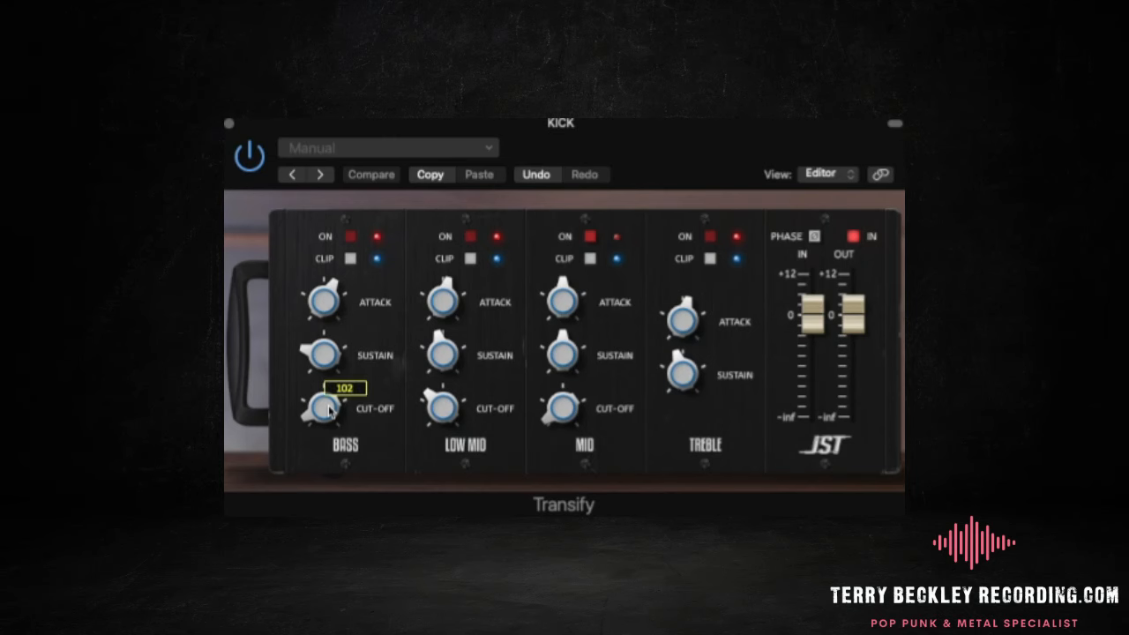
pyautogui.click(320, 350)
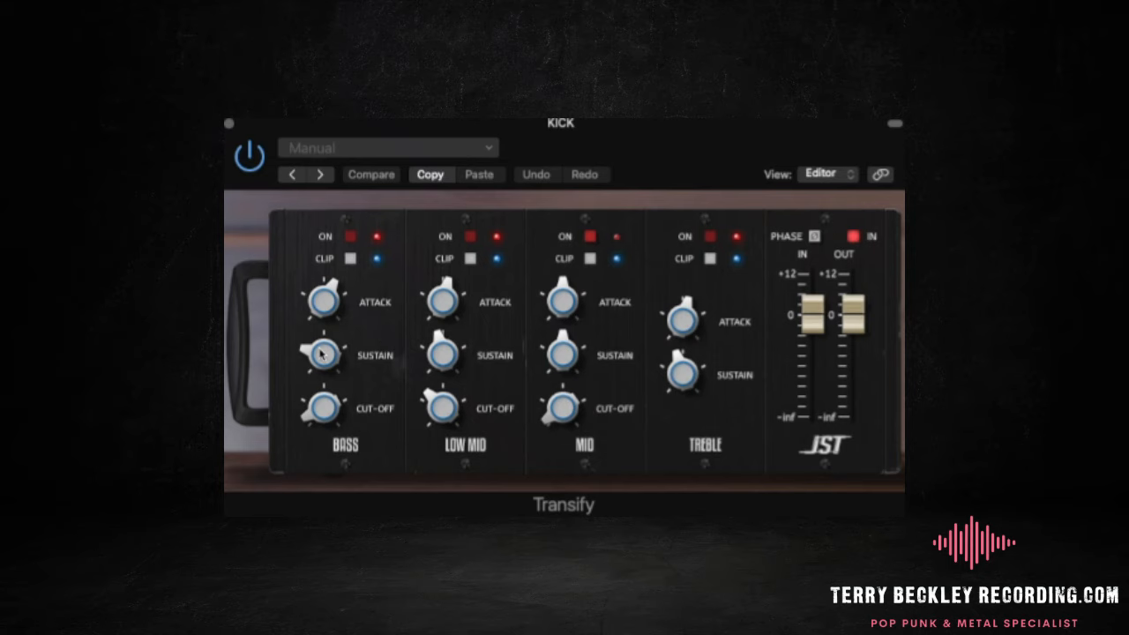
pyautogui.click(443, 303)
pyautogui.click(440, 420)
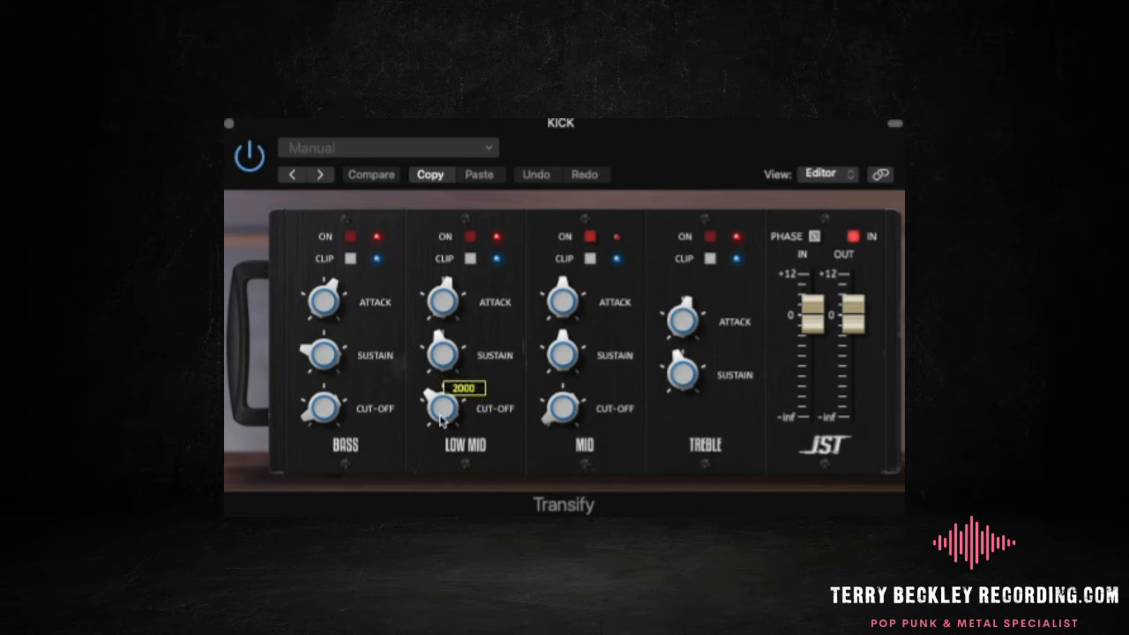
pyautogui.click(445, 307)
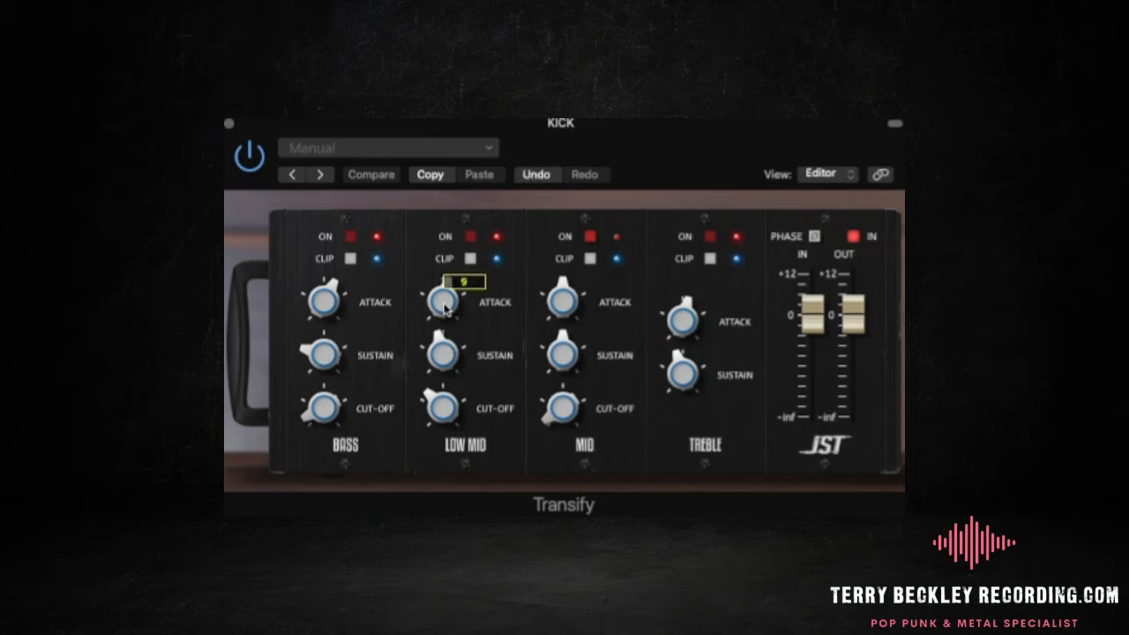
pyautogui.click(439, 378)
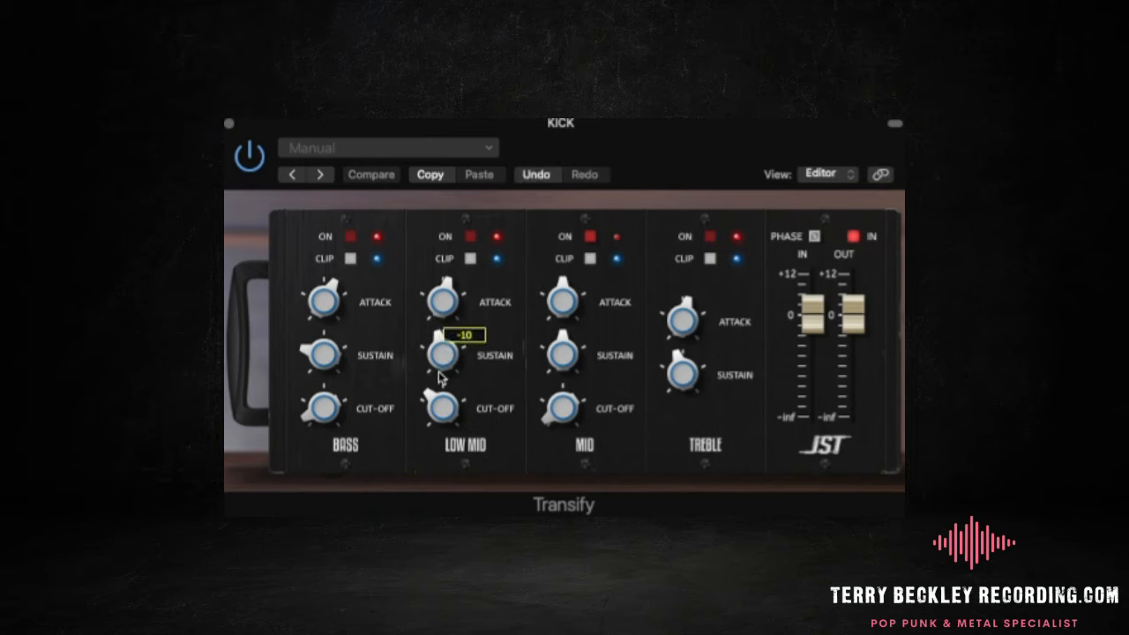
pyautogui.click(696, 326)
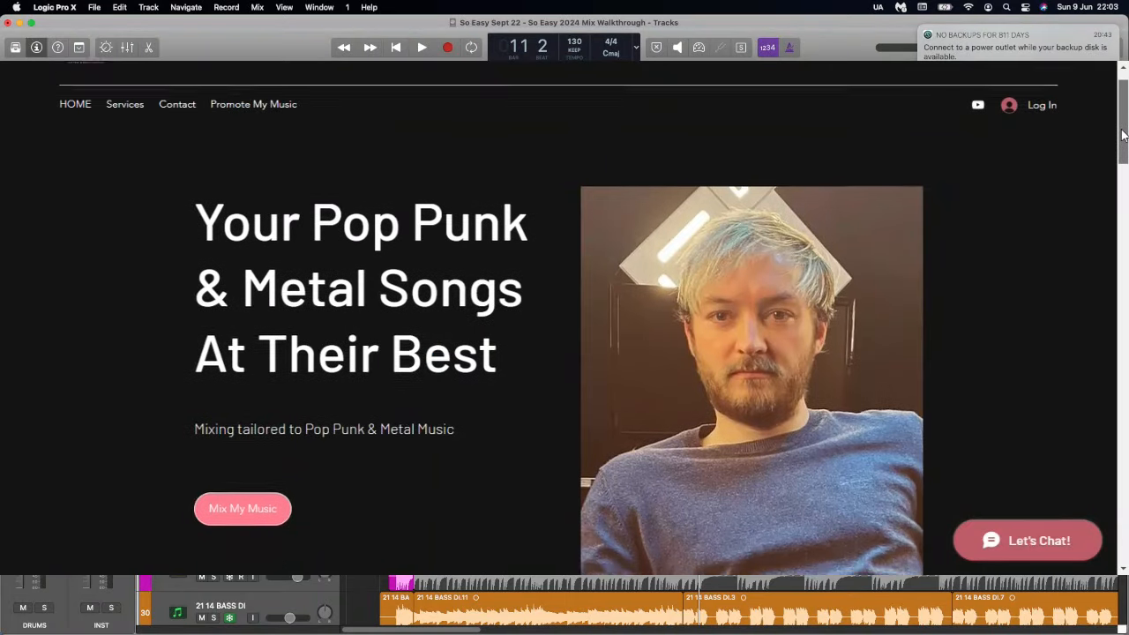
# Switch to the mixing services website and start the Mixing Enquiry message with "Hey".
pyautogui.scroll(-5, 1125, 216)
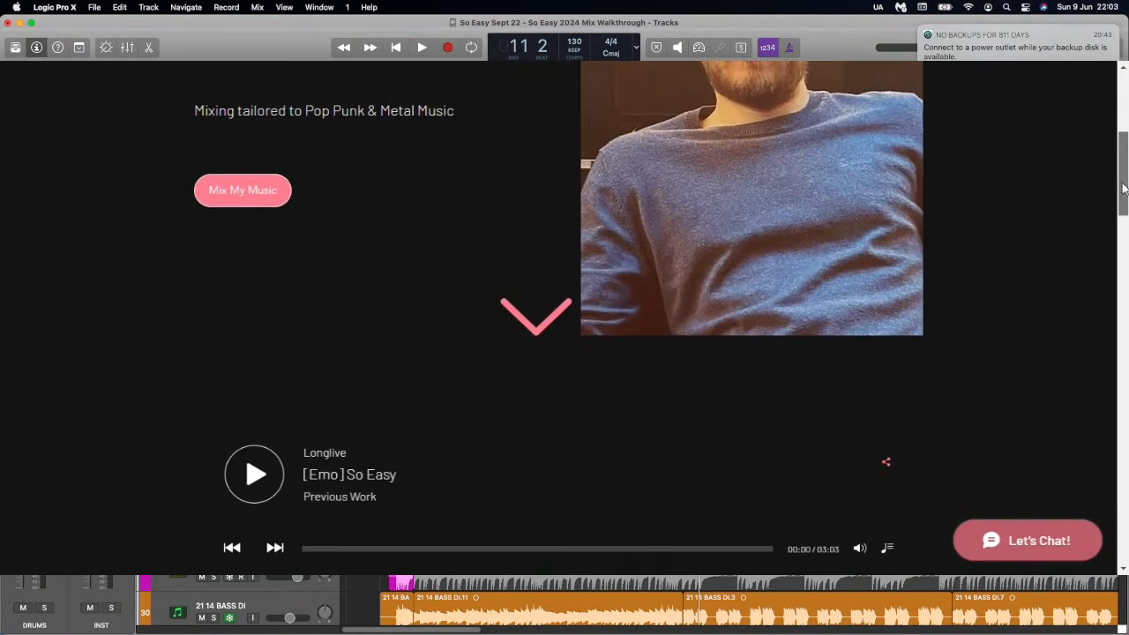
pyautogui.moveTo(1125, 216); pyautogui.dragTo(1124, 507)
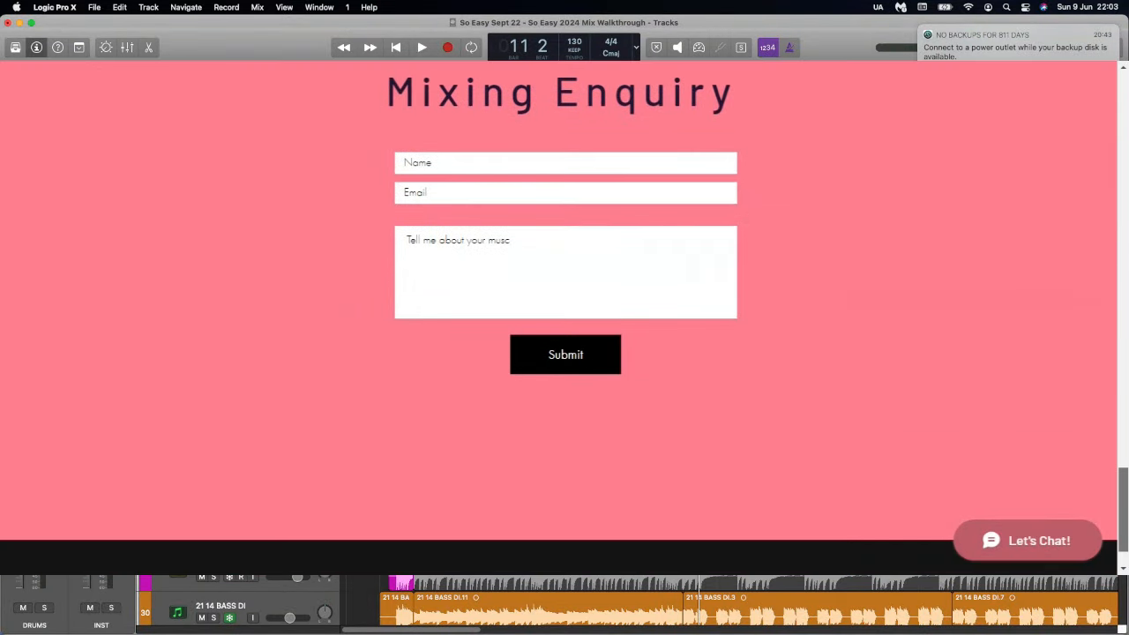
pyautogui.click(548, 255)
pyautogui.write('Hey')
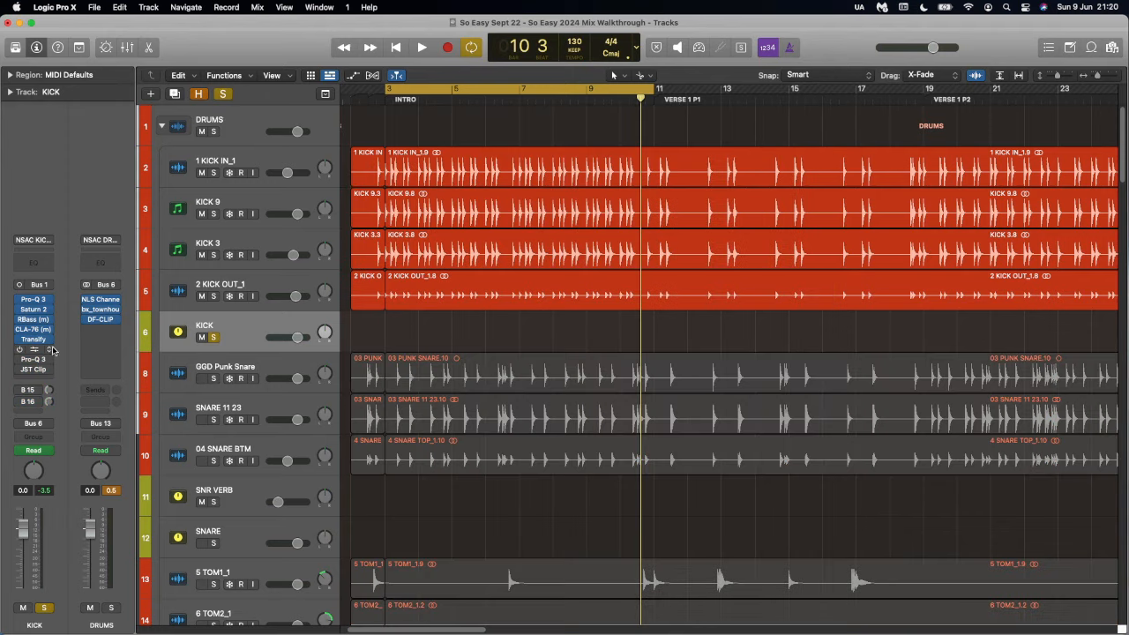
# Open SSLChannel on the KICK bus and examine the gain and frequency of its LF and LMF bands.
pyautogui.click(39, 351)
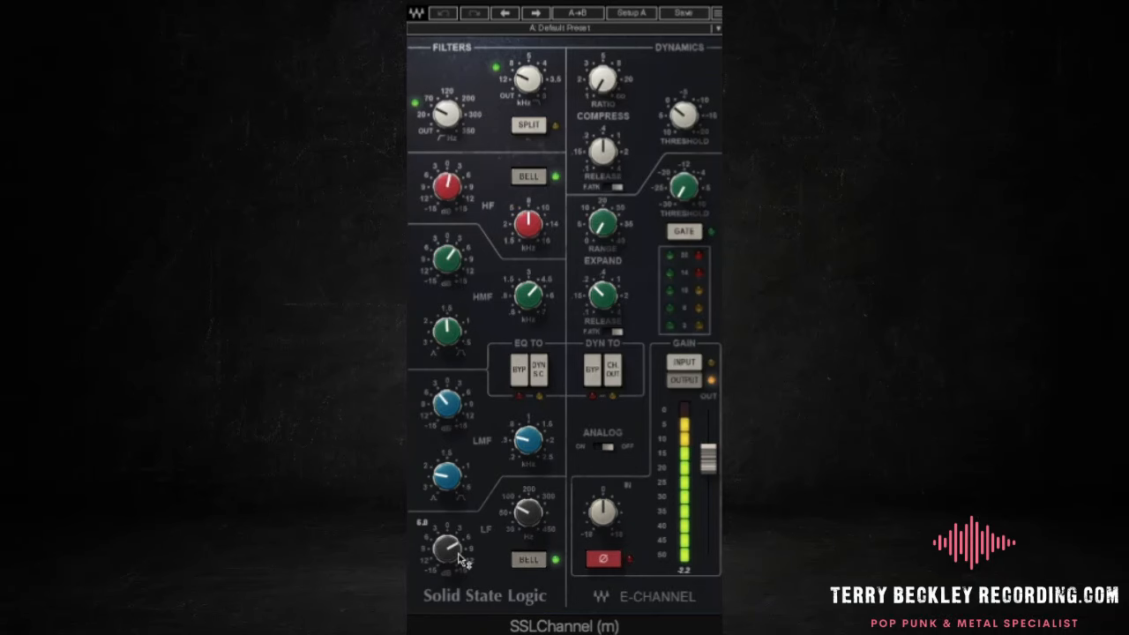
pyautogui.click(452, 557)
pyautogui.click(523, 518)
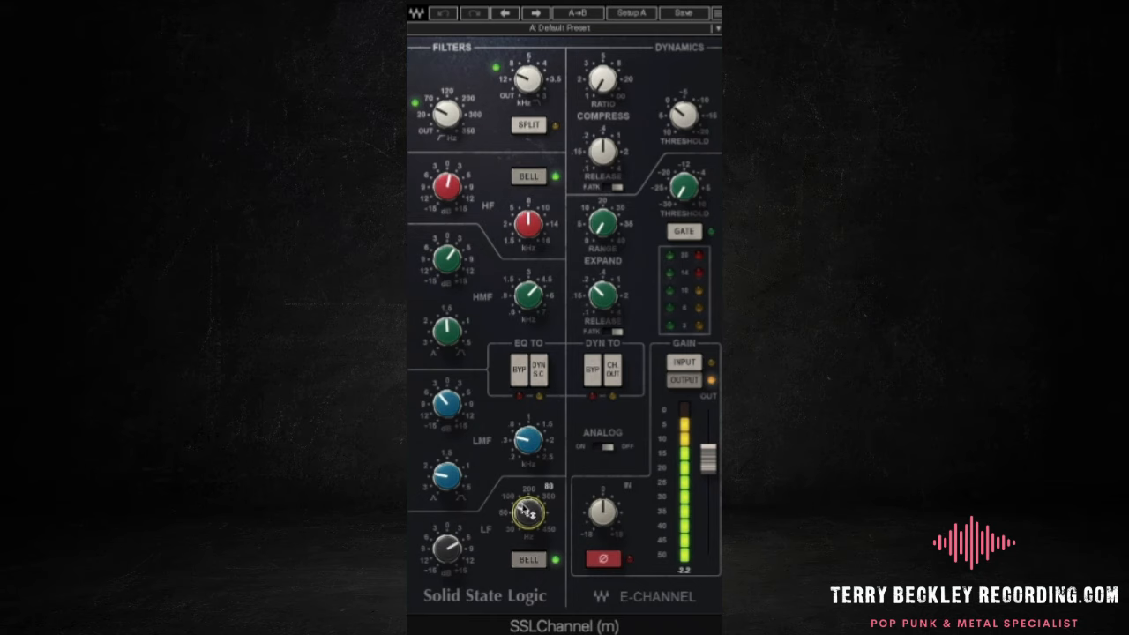
pyautogui.click(447, 403)
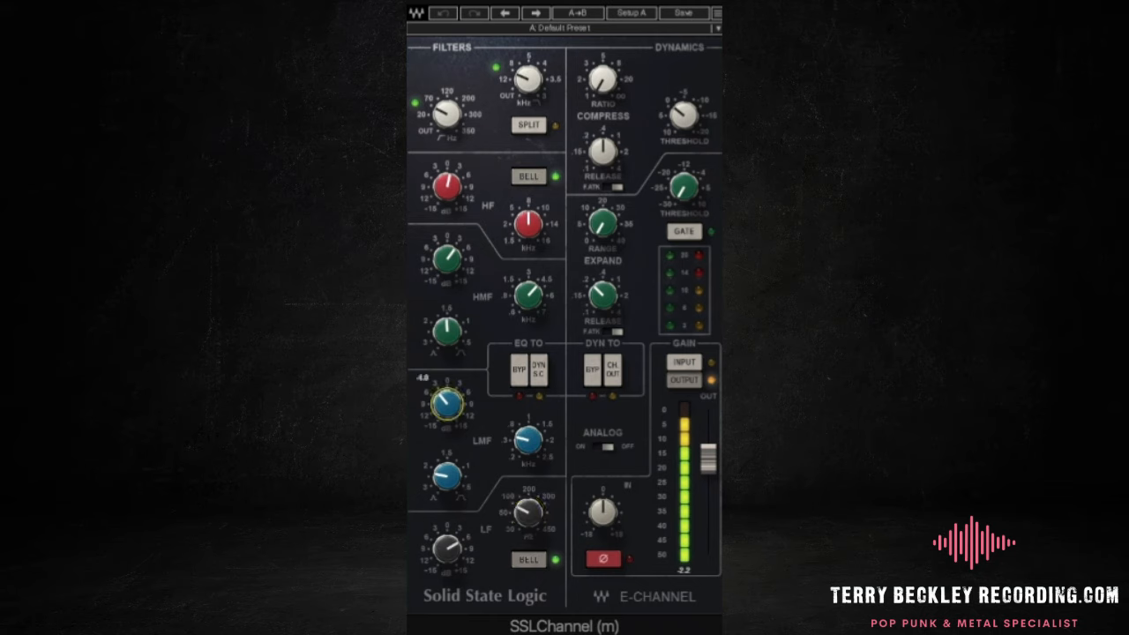
pyautogui.click(526, 443)
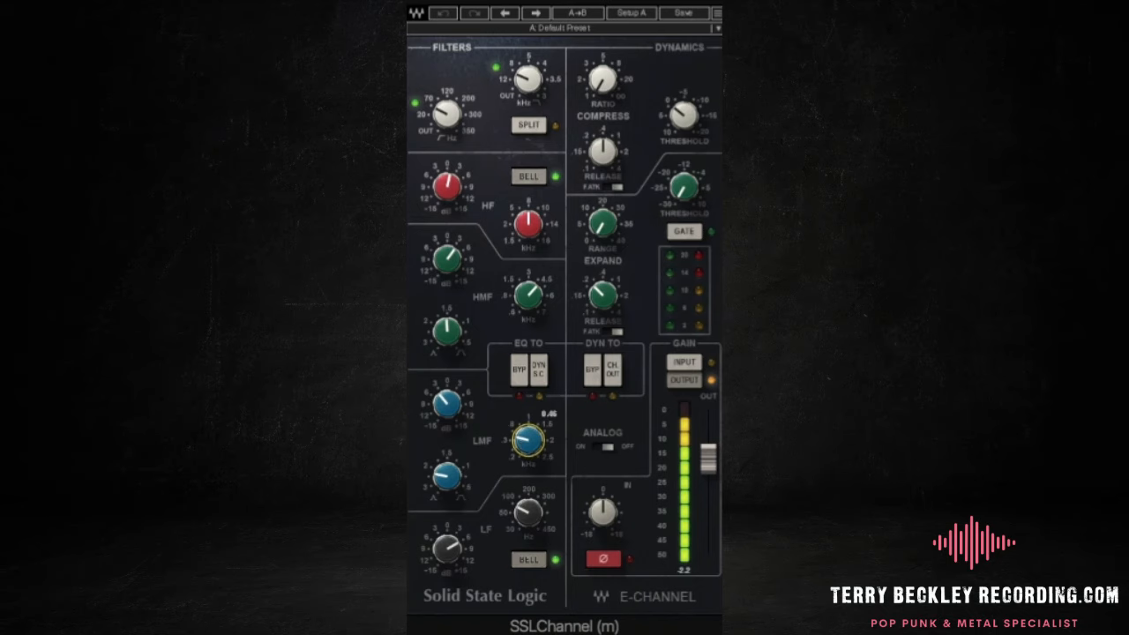
# Try shifting the LMF frequency in SSLChannel and undo the change.
pyautogui.moveTo(528, 440)
pyautogui.mouseDown()
pyautogui.moveTo(528, 461)
pyautogui.moveTo(525, 443)
pyautogui.mouseUp()
pyautogui.moveTo(525, 443); pyautogui.dragTo(525, 439)
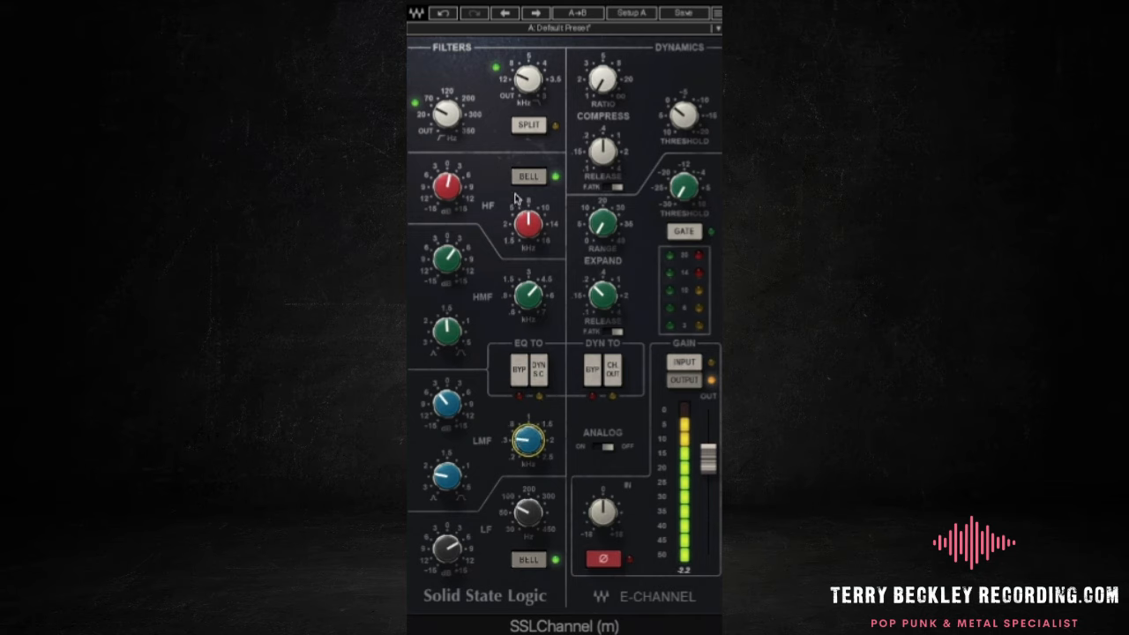
pyautogui.click(440, 16)
# Check the LMF width and HMF gain in SSLChannel, and sweep the HMF frequency away and back.
pyautogui.moveTo(439, 480)
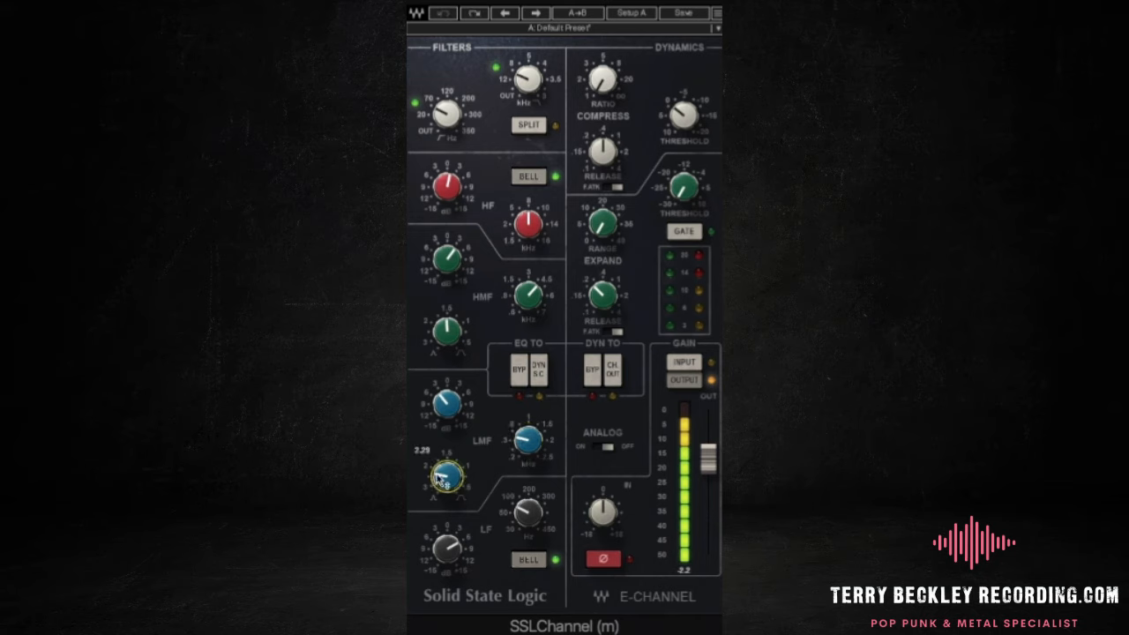
pyautogui.moveTo(449, 264)
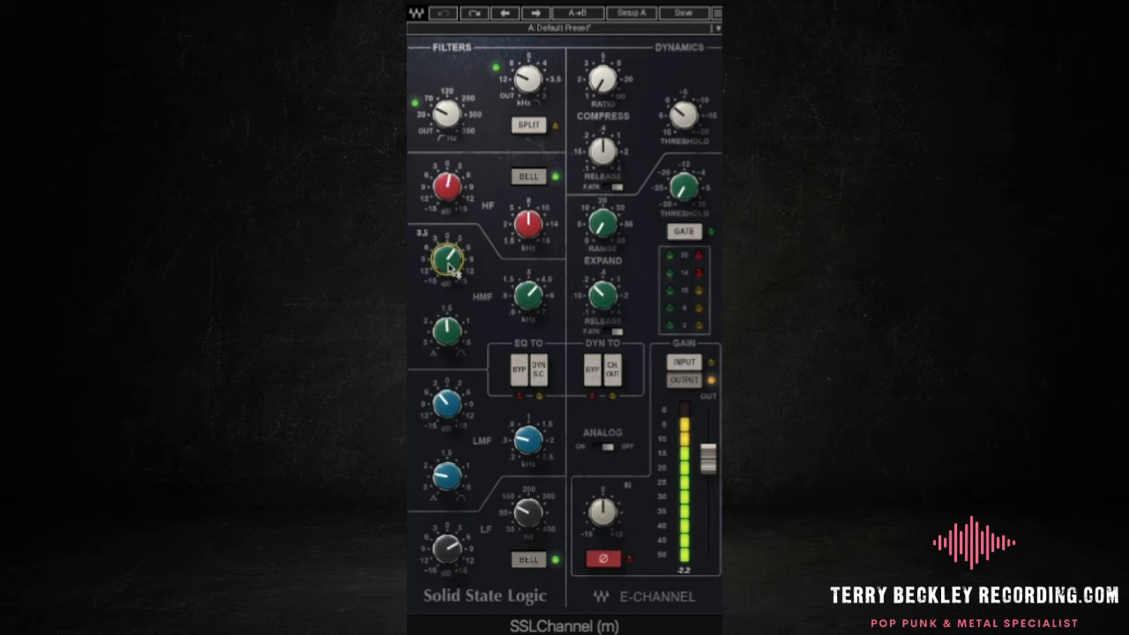
pyautogui.moveTo(532, 296)
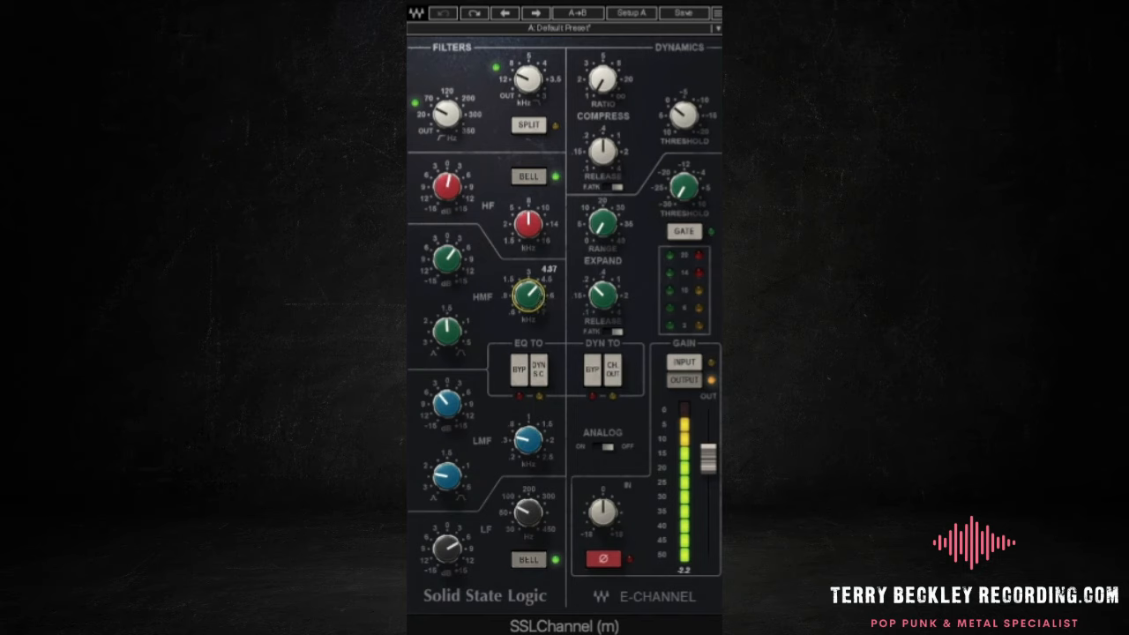
pyautogui.moveTo(527, 300); pyautogui.dragTo(528, 339)
pyautogui.moveTo(533, 300); pyautogui.dragTo(534, 276)
# Switch the HF band's Bell option off and on again in SSLChannel, and check the high-pass and low-pass filter frequencies.
pyautogui.click(528, 176)
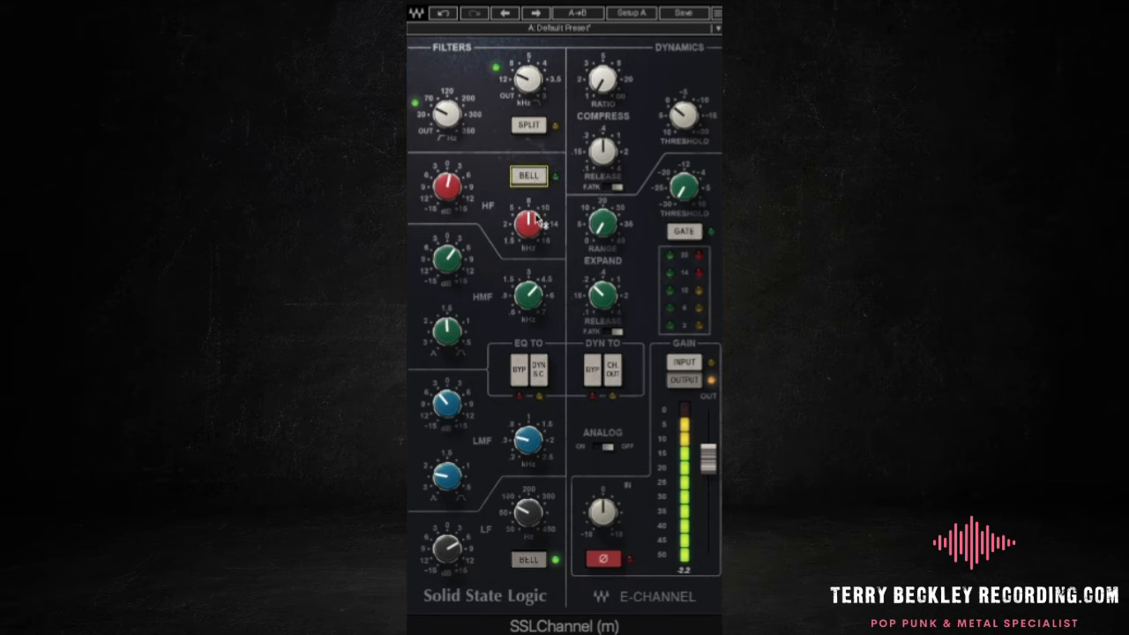
pyautogui.click(528, 175)
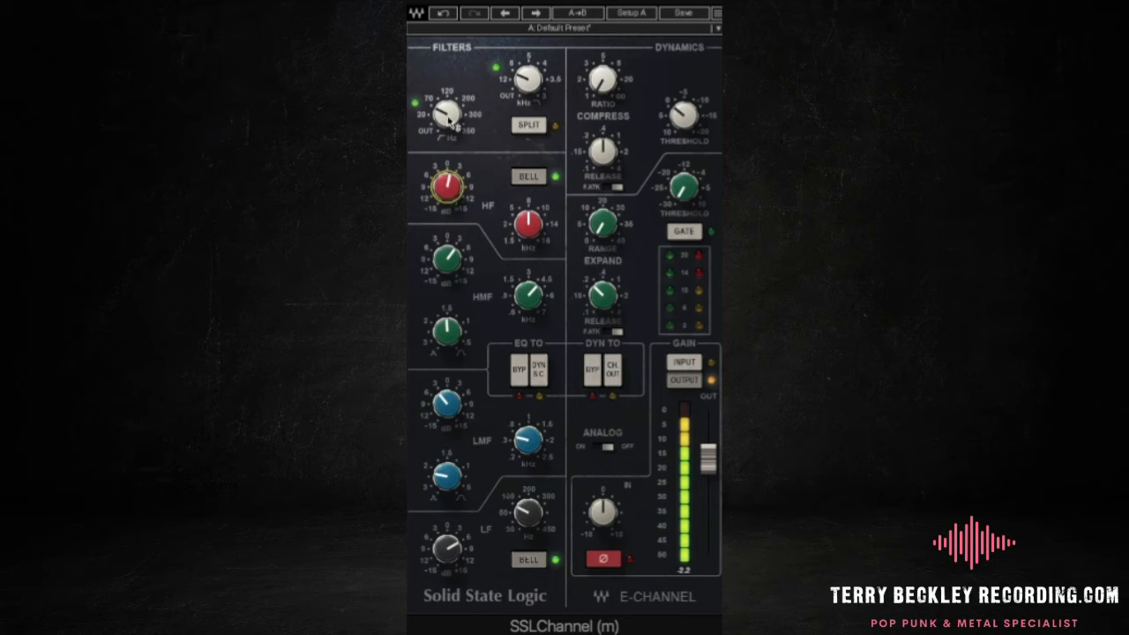
pyautogui.moveTo(449, 114)
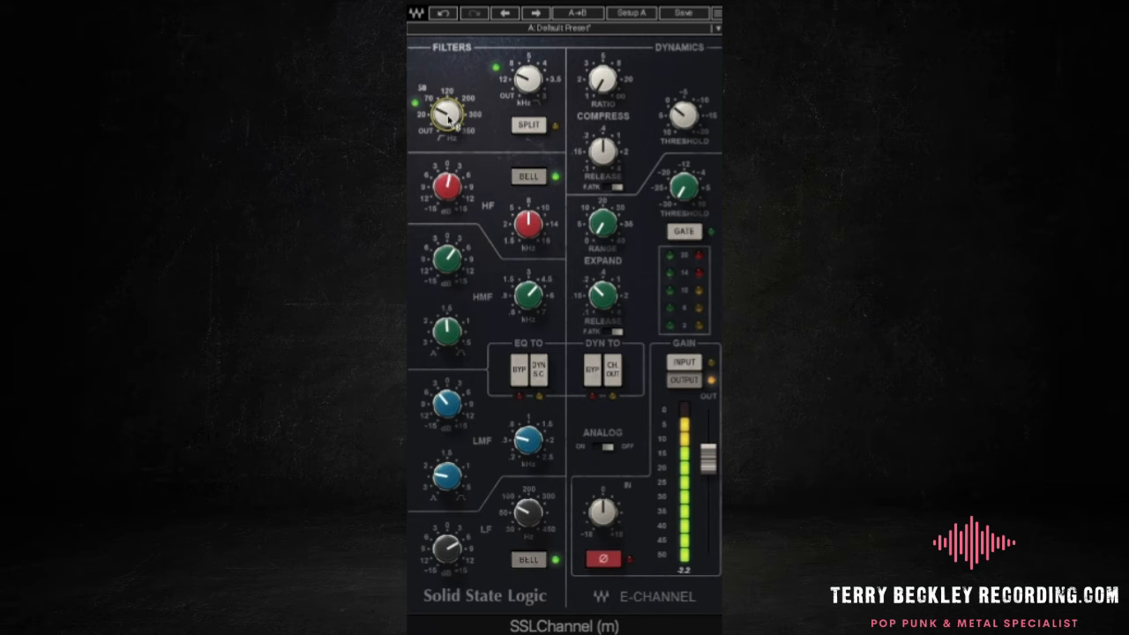
pyautogui.moveTo(527, 79)
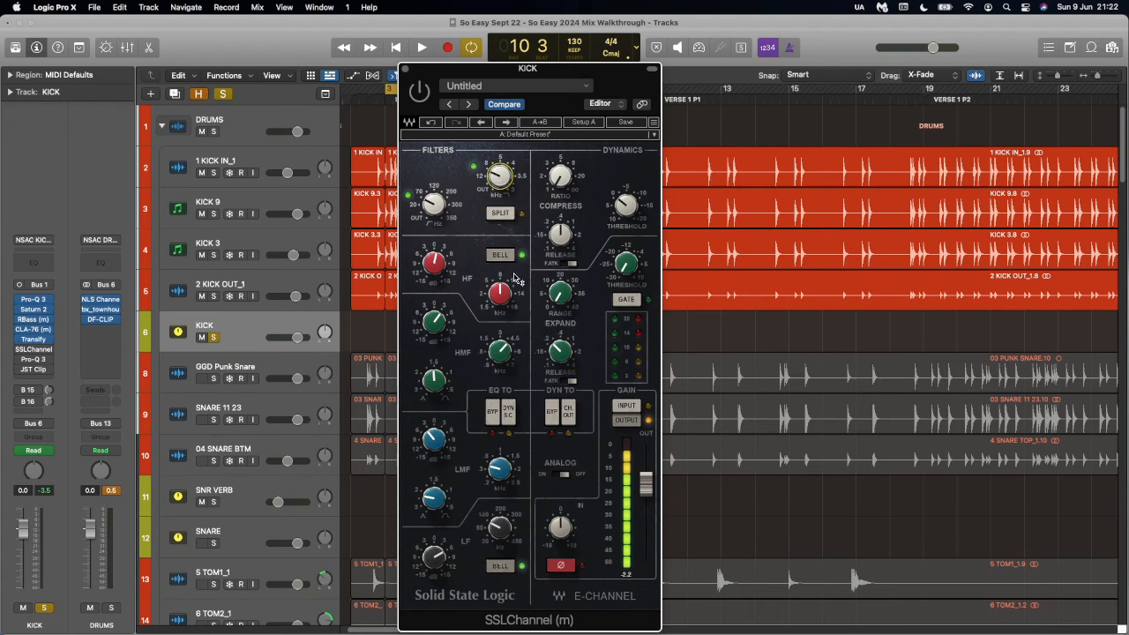
# Play the soloed KICK bus and activate SSLChannel to hear its effect on the kick.
pyautogui.press('space')
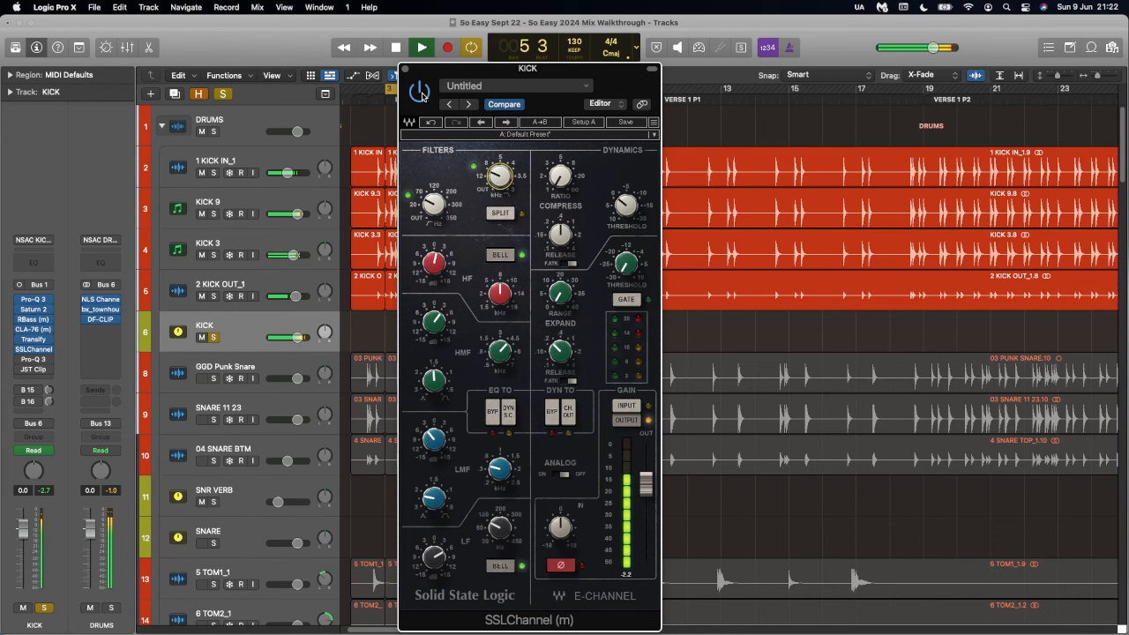
pyautogui.press('space')
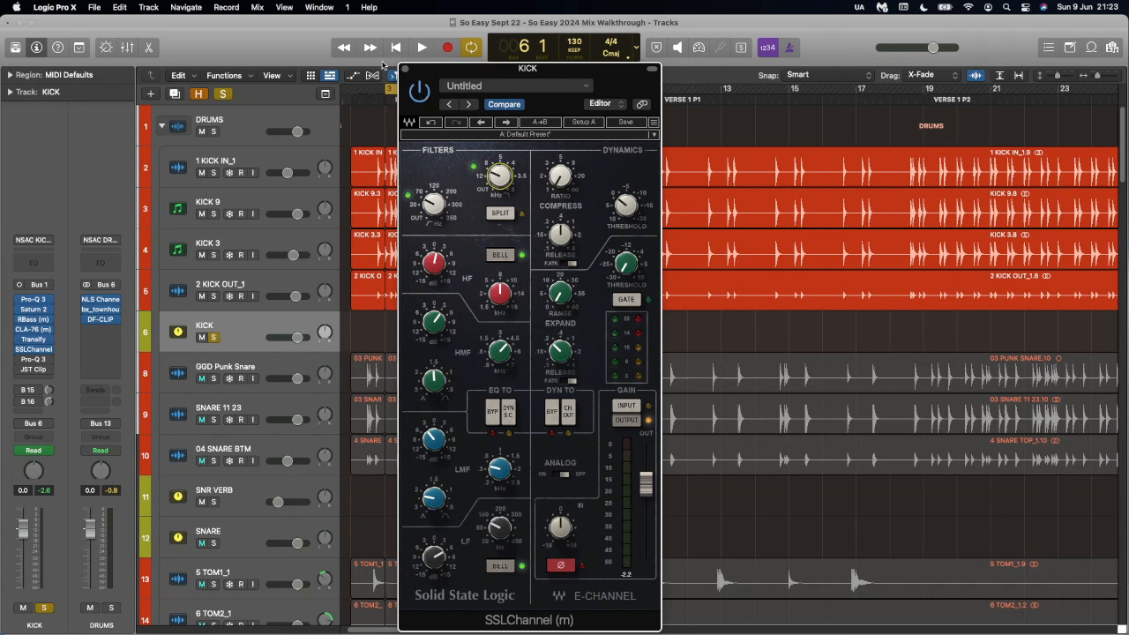
# Clear the solo and compare the SSLChannel EQ bypassed and engaged on the kick while playing the full mix.
pyautogui.click(225, 95)
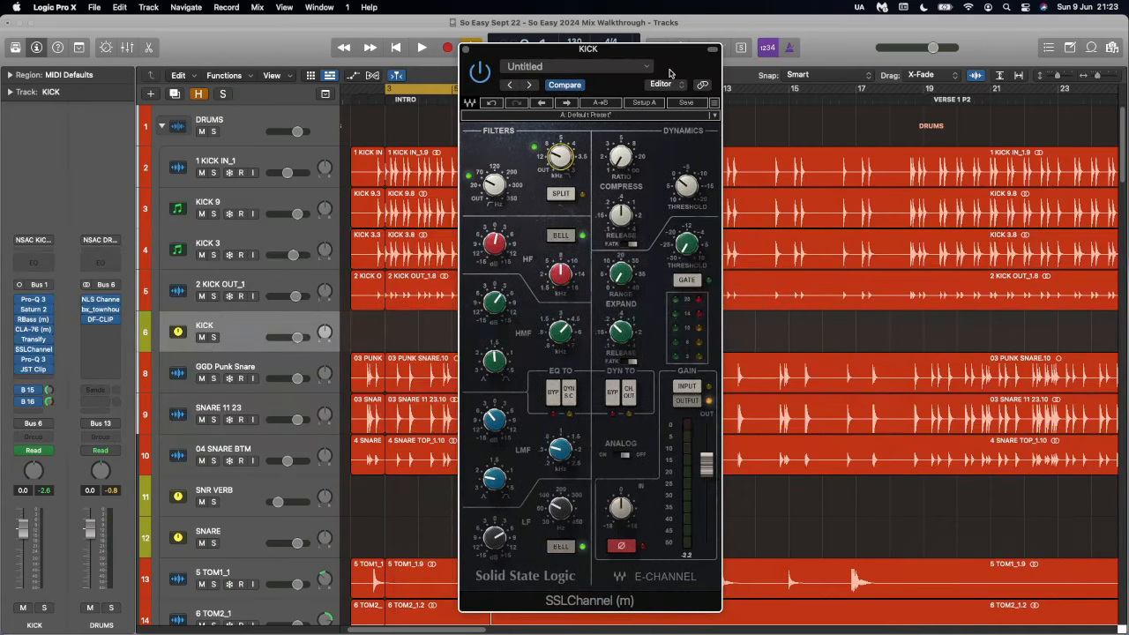
pyautogui.press('space')
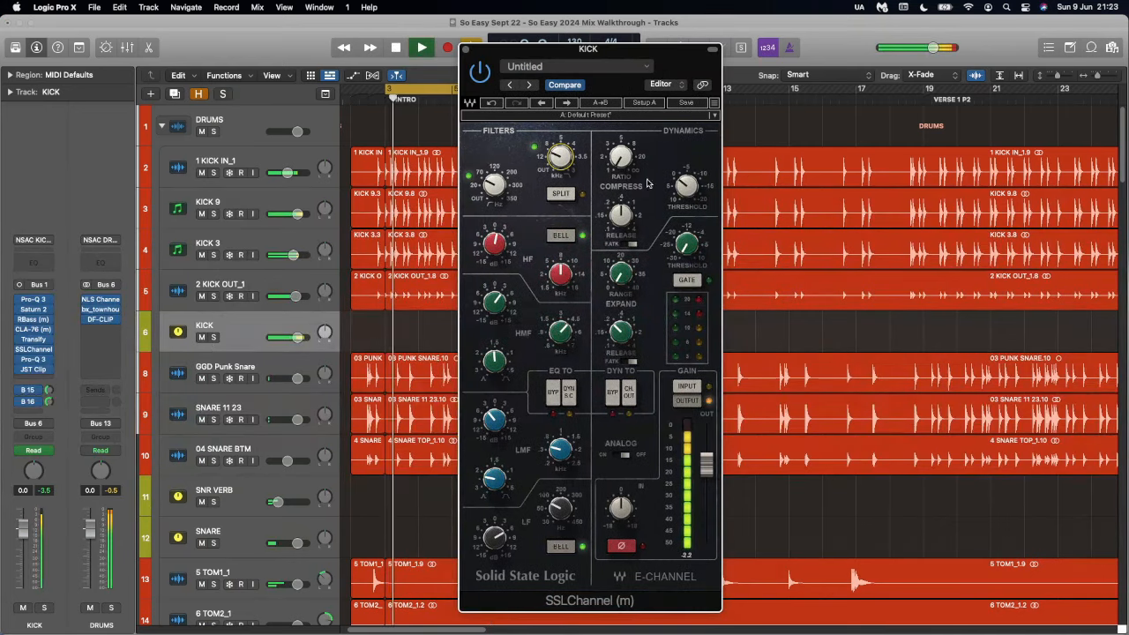
pyautogui.click(556, 399)
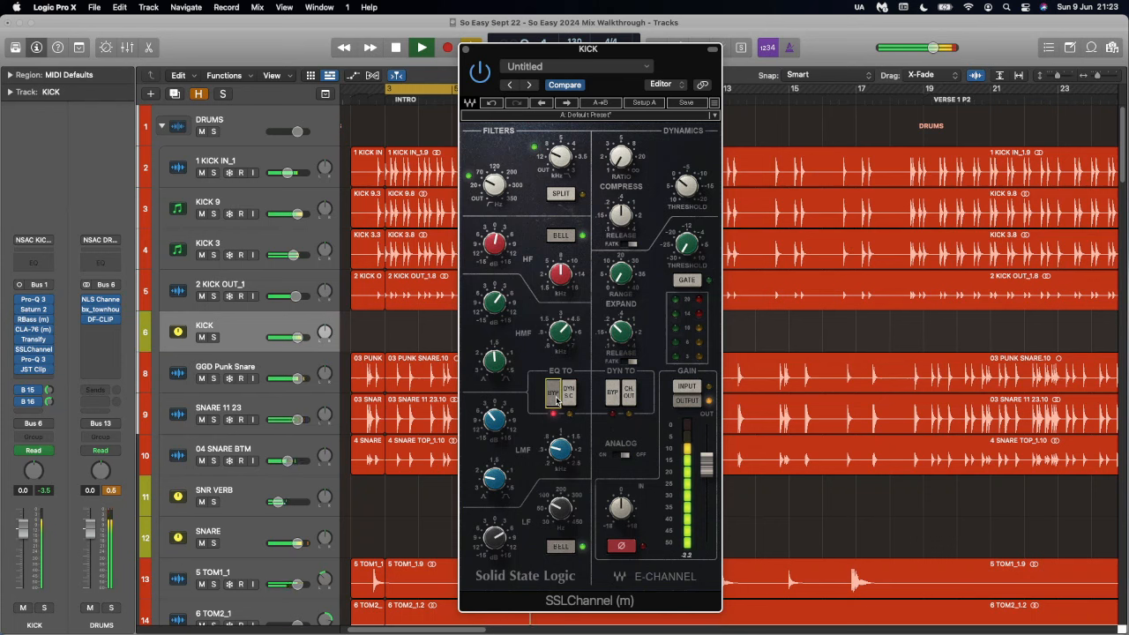
pyautogui.click(556, 399)
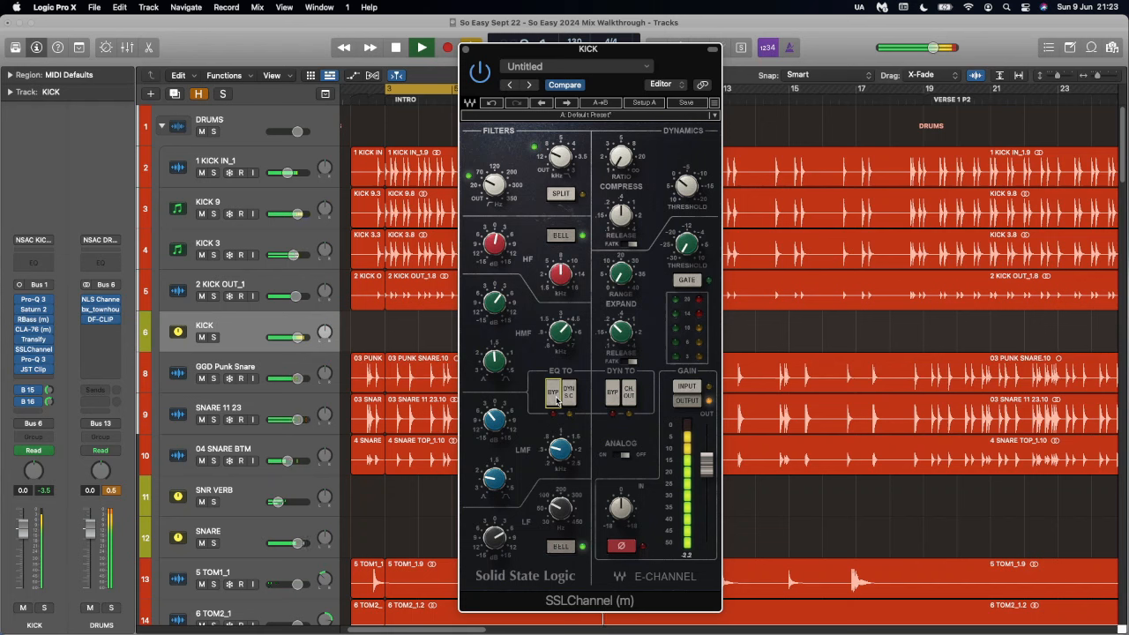
pyautogui.press('space')
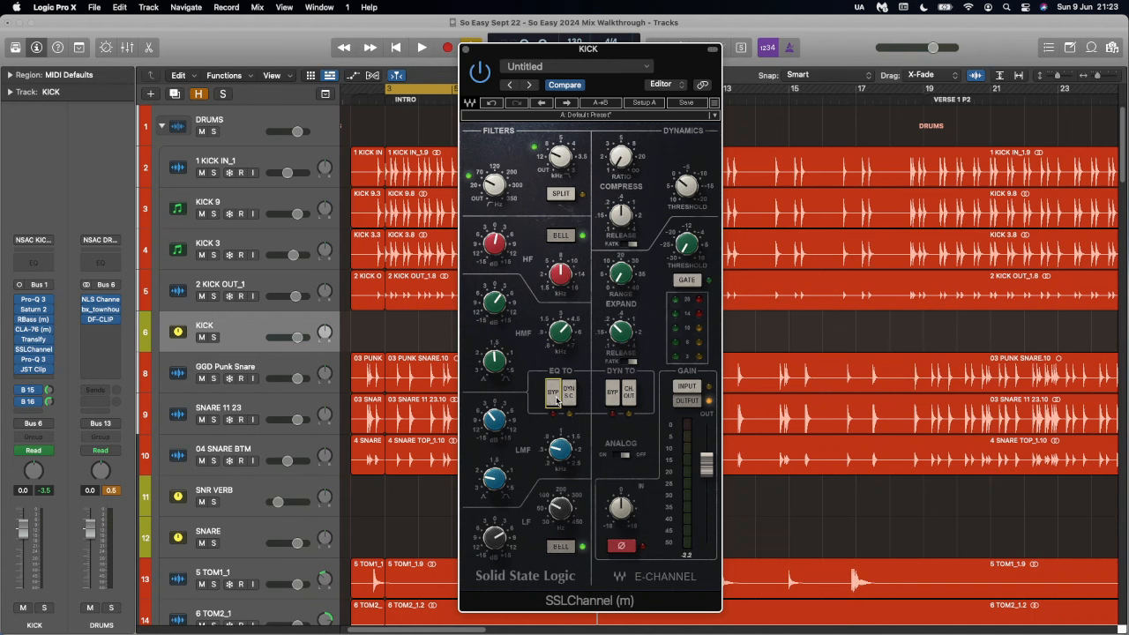
# Open the second Pro-Q 3 on the KICK bus and select the 2515.3 Hz cut to examine it.
pyautogui.click(34, 360)
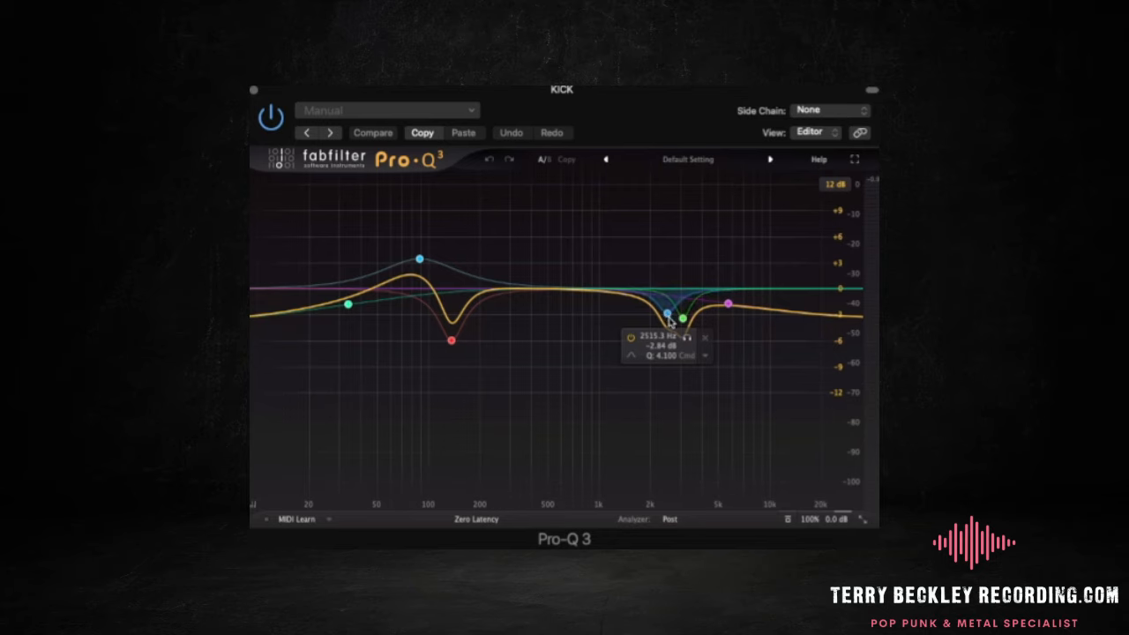
pyautogui.click(669, 316)
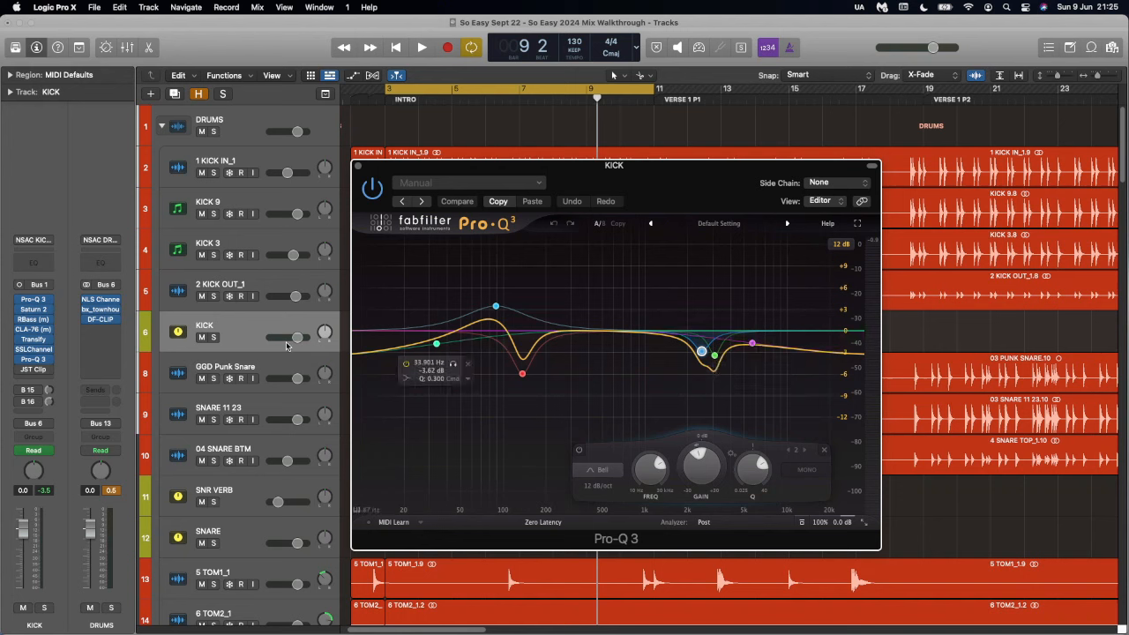
# Solo the KICK bus and compare the second Pro-Q 3 bypassed and engaged during playback.
pyautogui.press('s')
pyautogui.press('space')
pyautogui.click(802, 524)
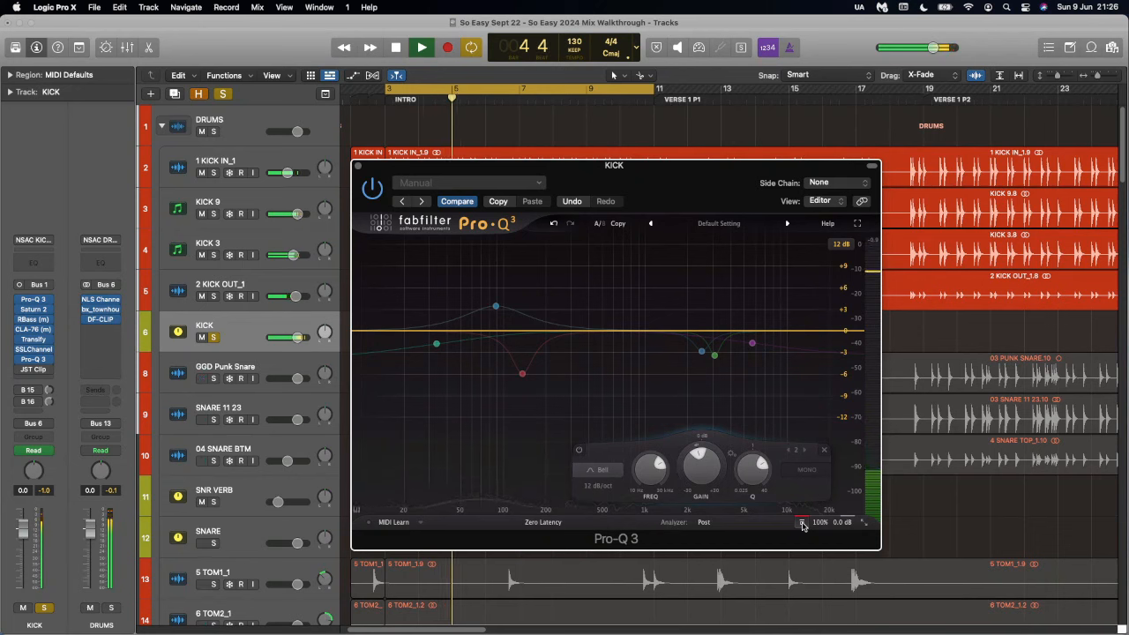
pyautogui.click(802, 524)
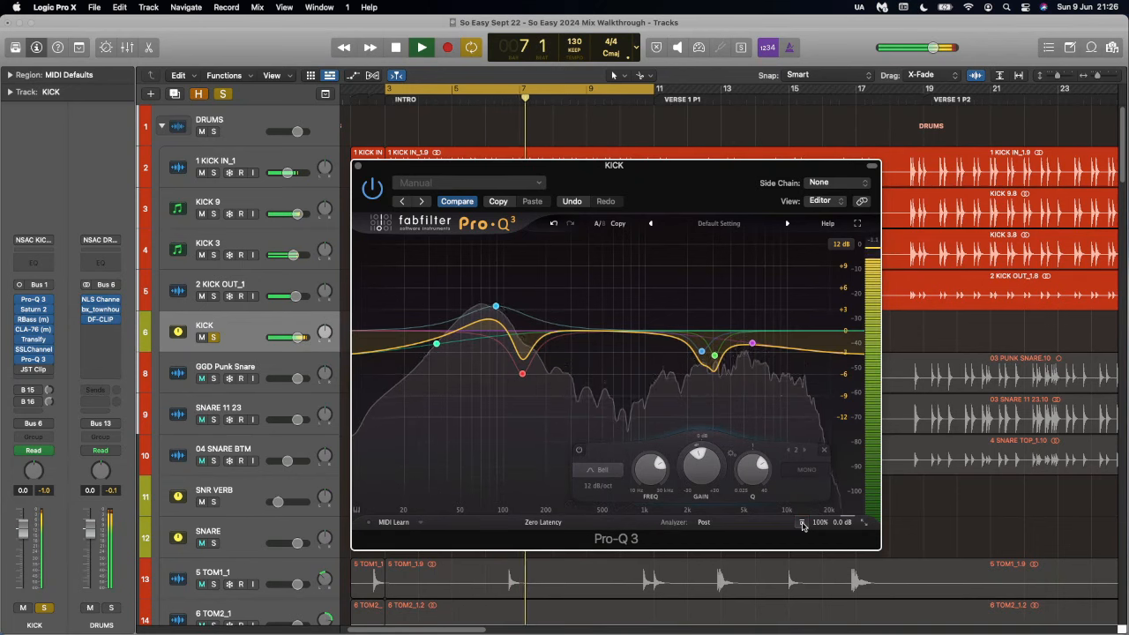
pyautogui.press('space')
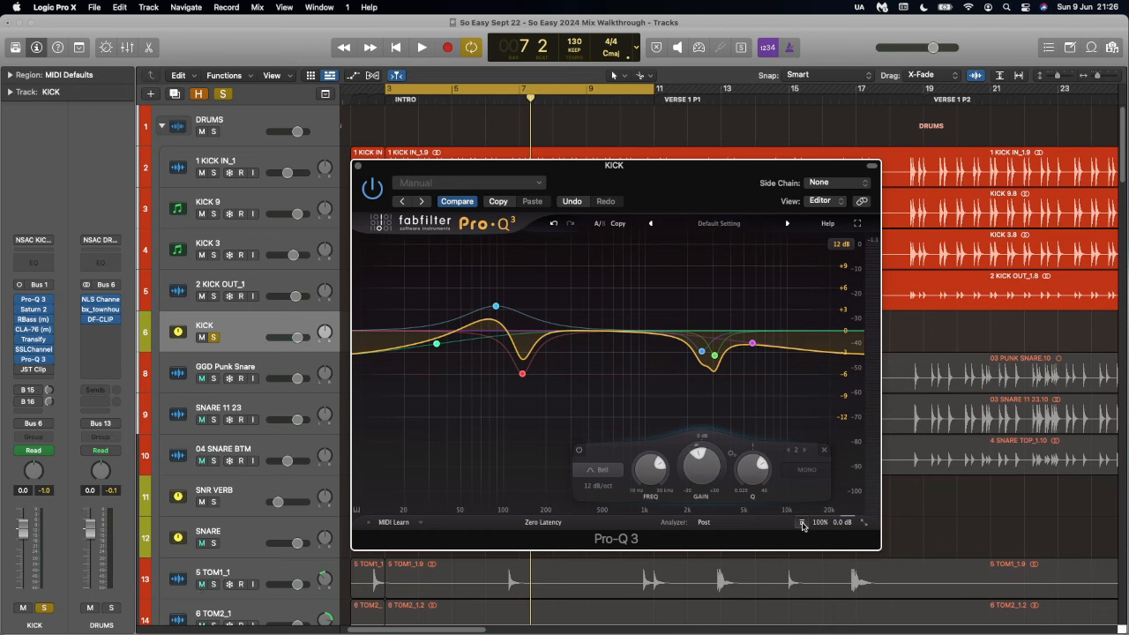
# Select the three upper-frequency cuts in Pro-Q 3 and compare them bypassed and enabled while playing the soloed kick.
pyautogui.moveTo(704, 353)
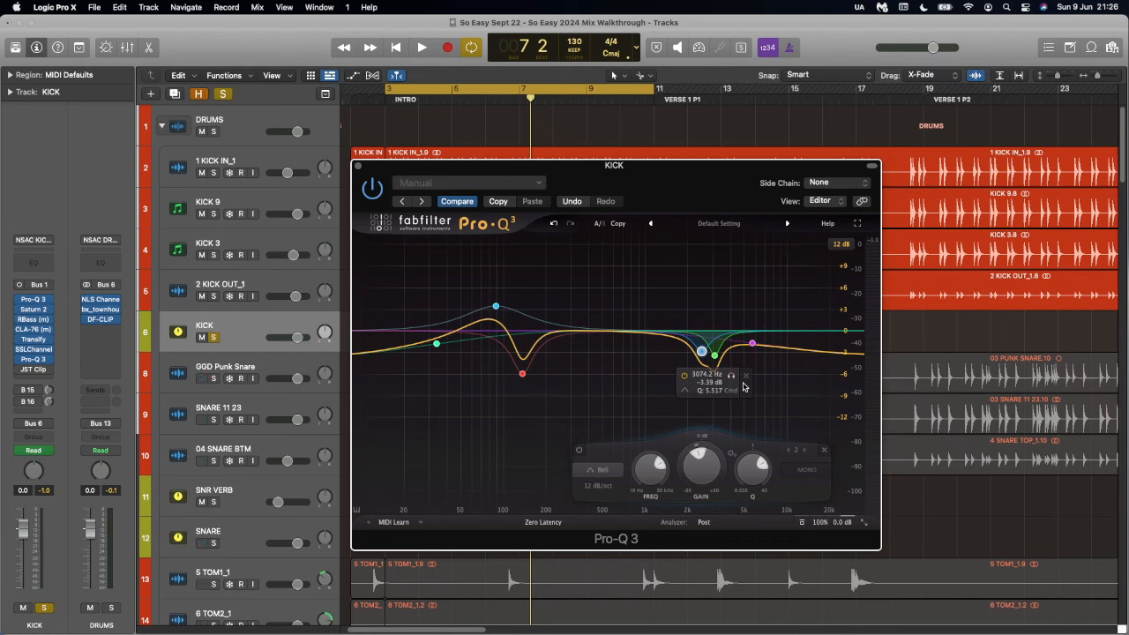
pyautogui.moveTo(680, 315); pyautogui.dragTo(756, 391)
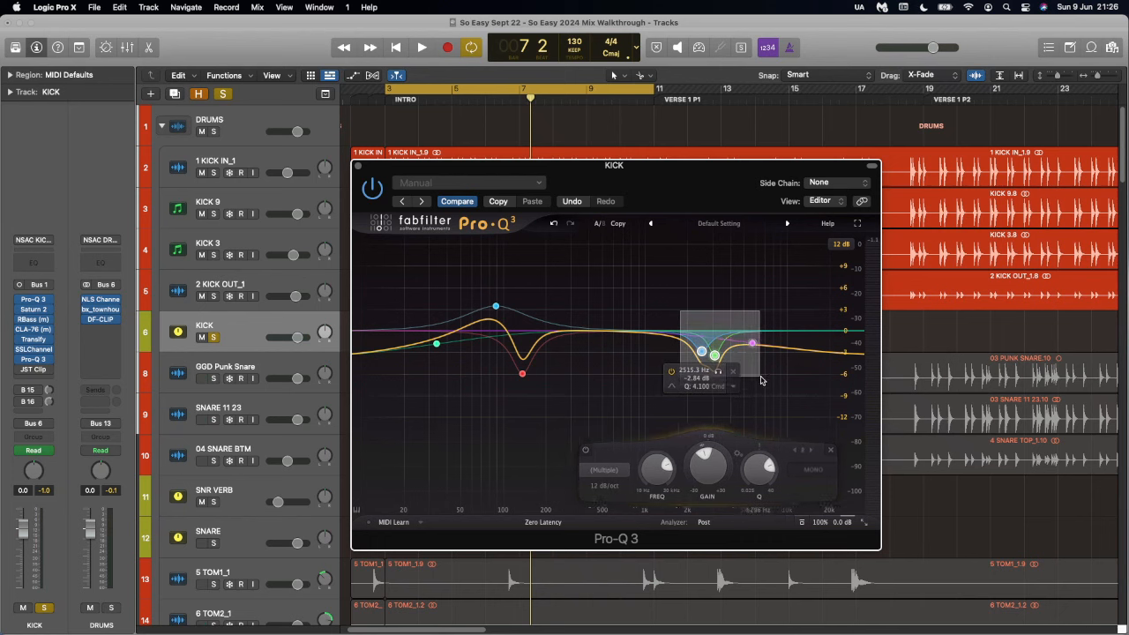
pyautogui.press('space')
pyautogui.click(672, 373)
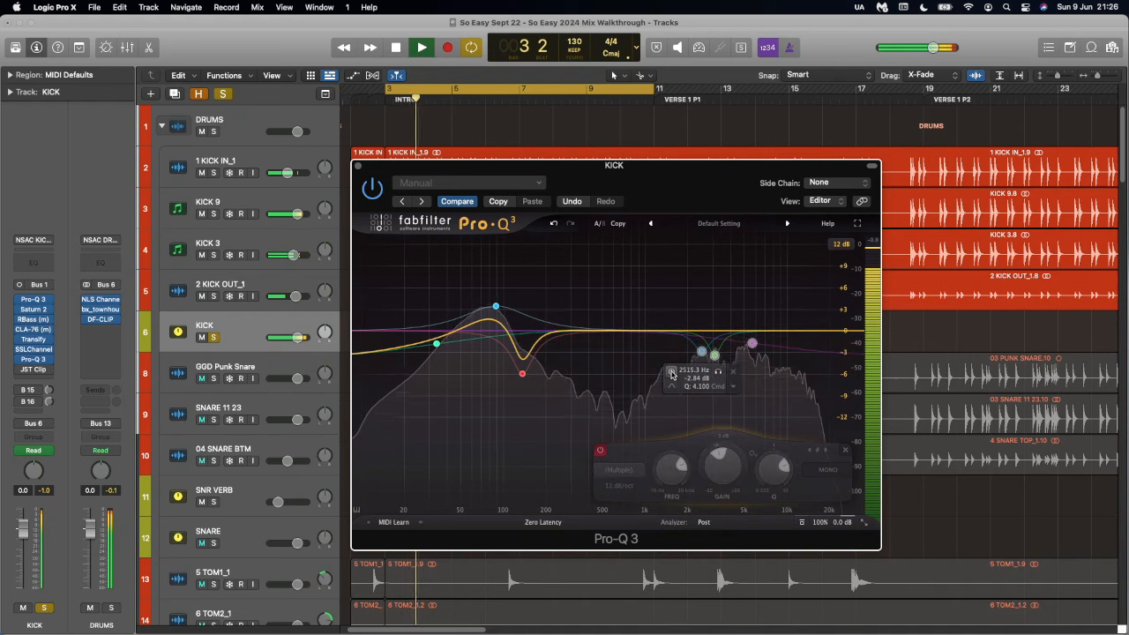
pyautogui.click(673, 373)
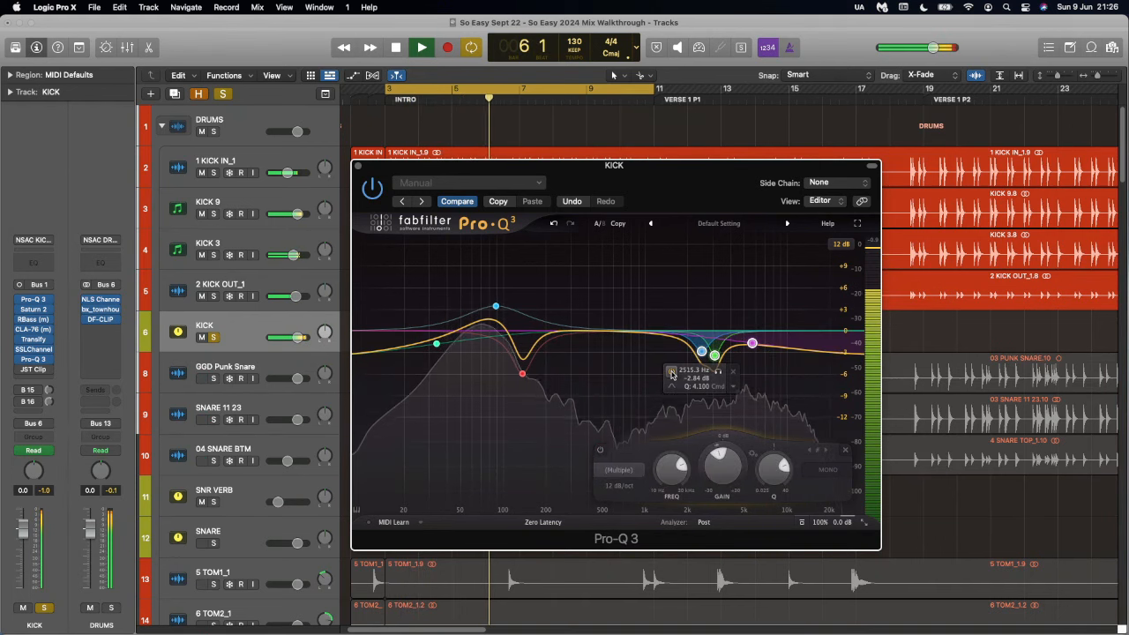
pyautogui.press('space')
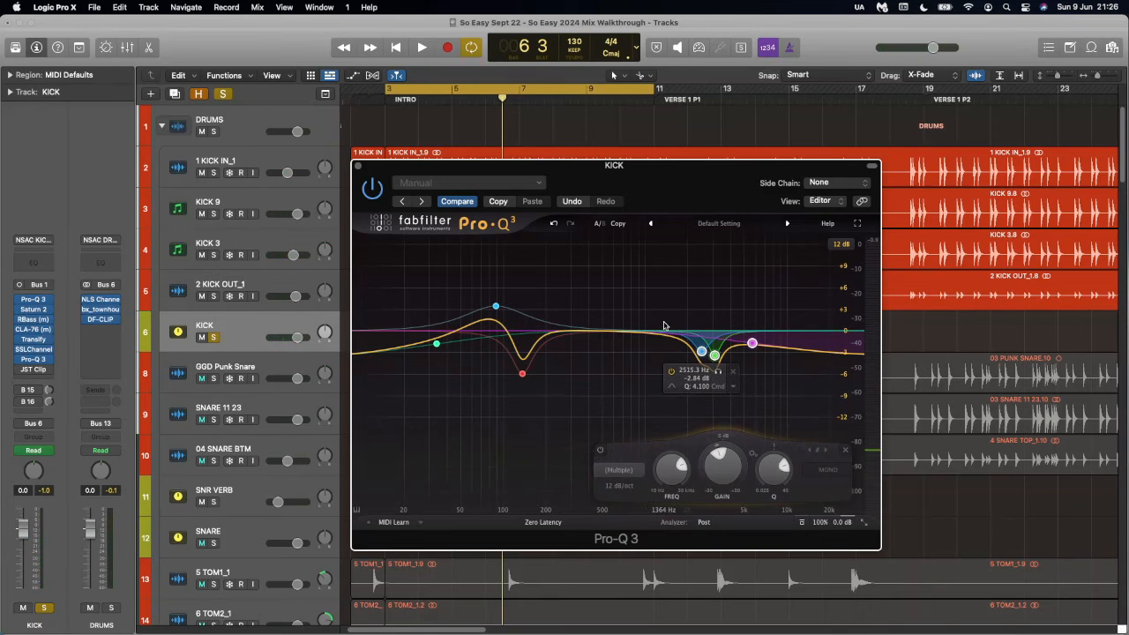
# Examine JST Clip on the KICK bus, and activate the bus's Bus 15 send to SNR VERB.
pyautogui.click(34, 370)
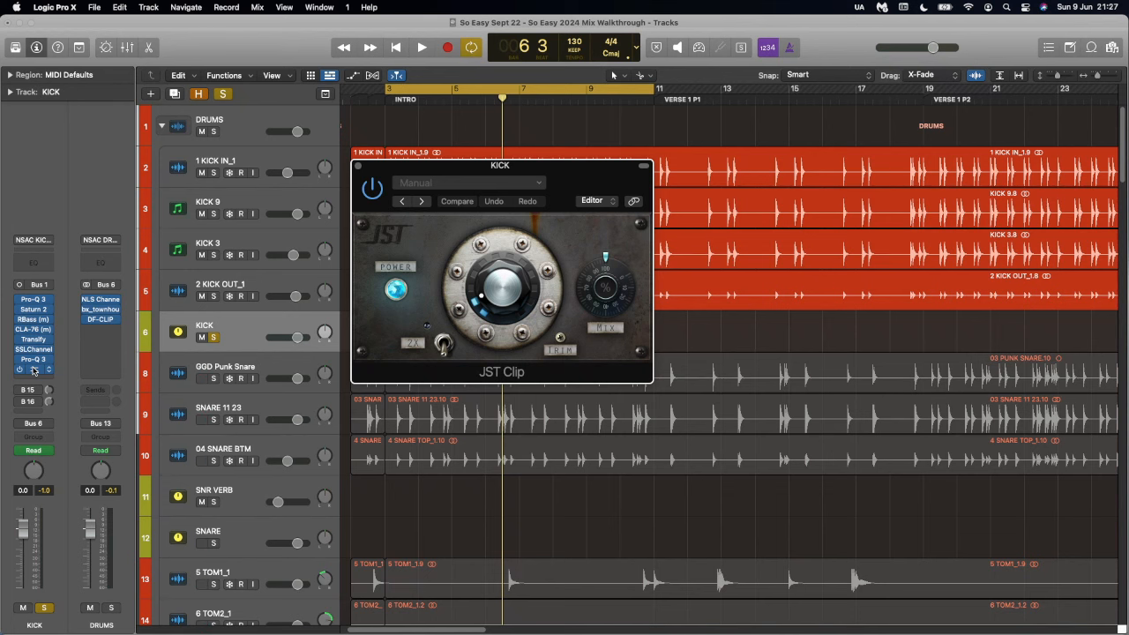
pyautogui.click(34, 371)
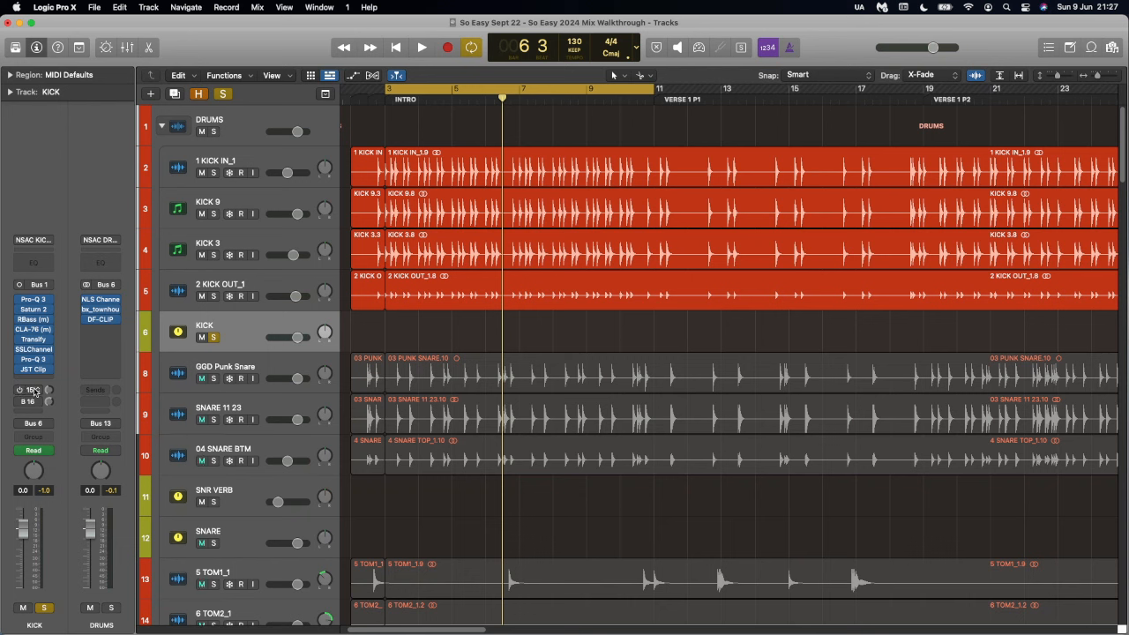
pyautogui.click(28, 390)
pyautogui.click(28, 390)
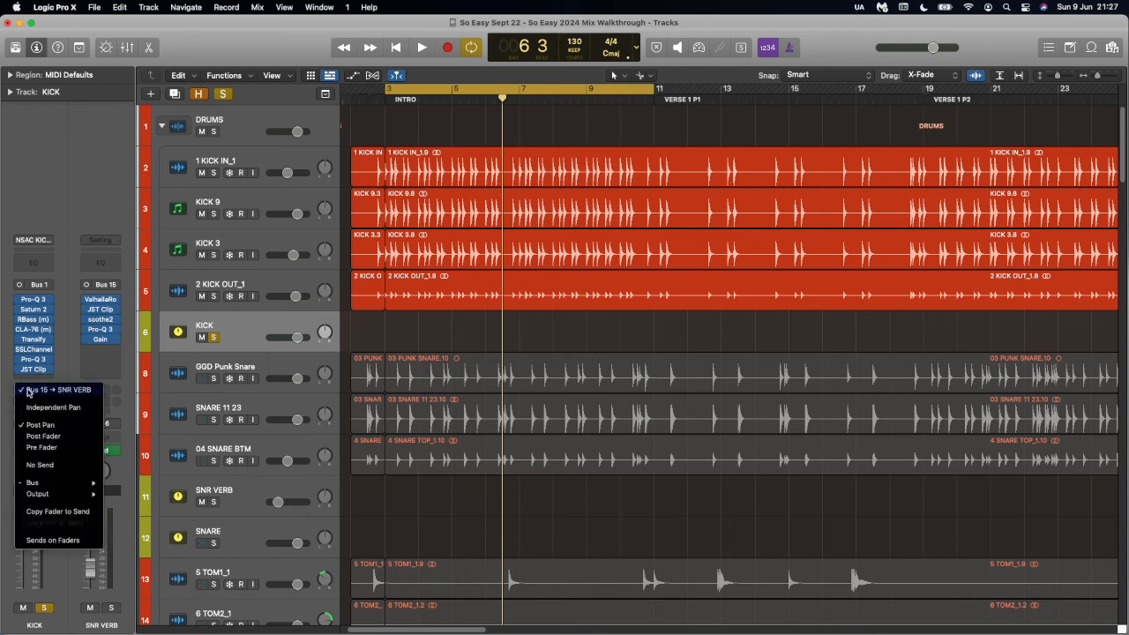
pyautogui.click(69, 364)
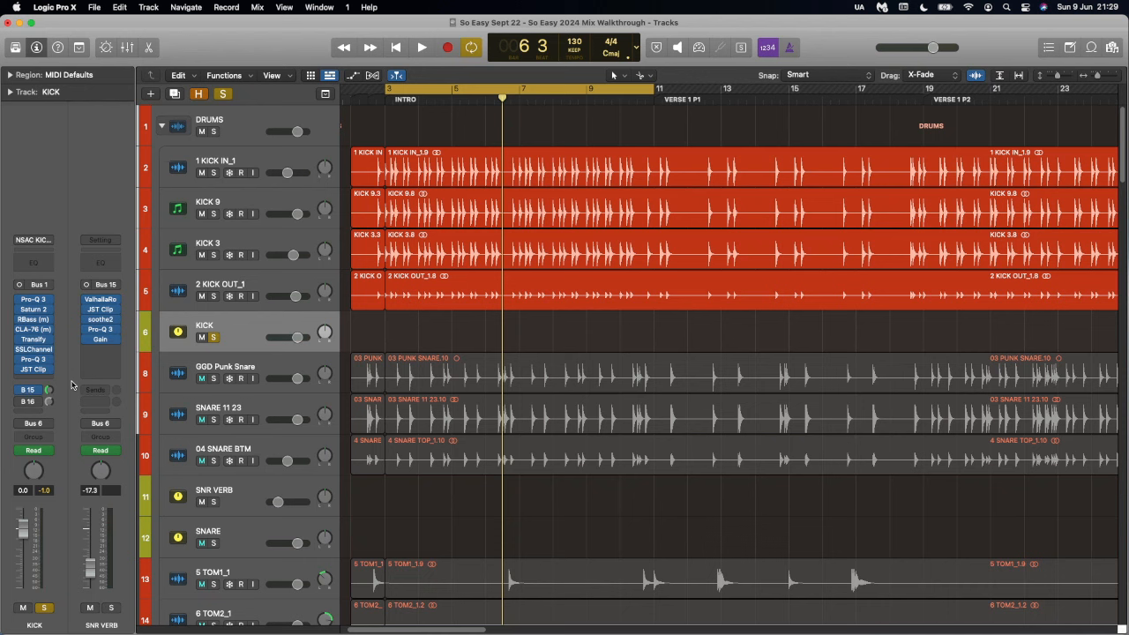
# Play the soloed kick with its SNR VERB send, and clear the solo after activating the Bus 16 send to PARADRUMS.
pyautogui.press('space')
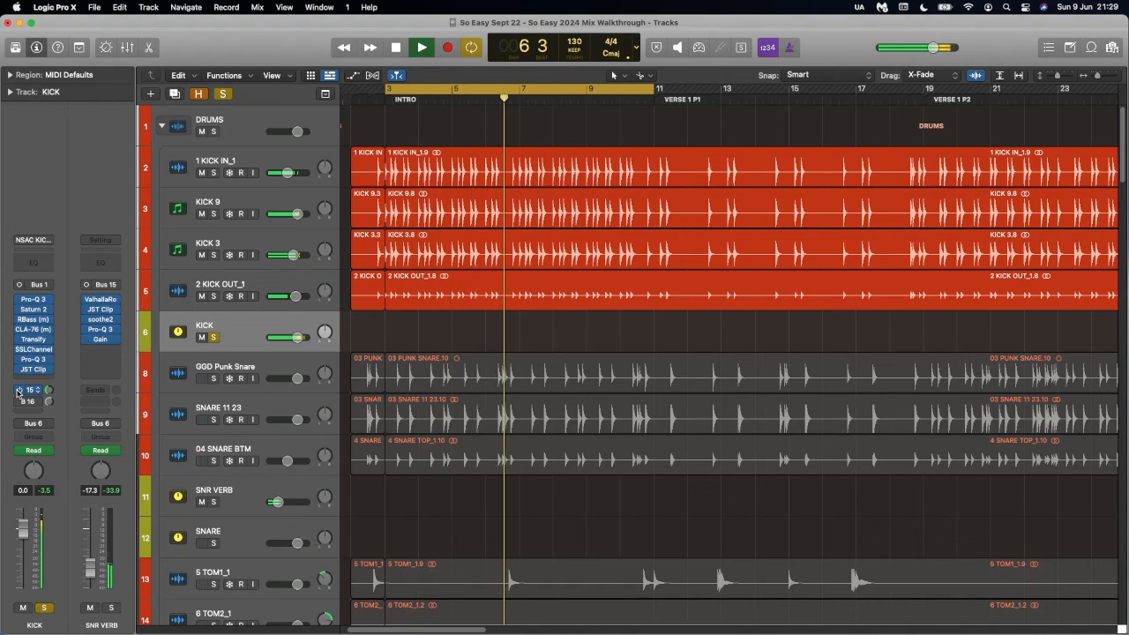
pyautogui.press('space')
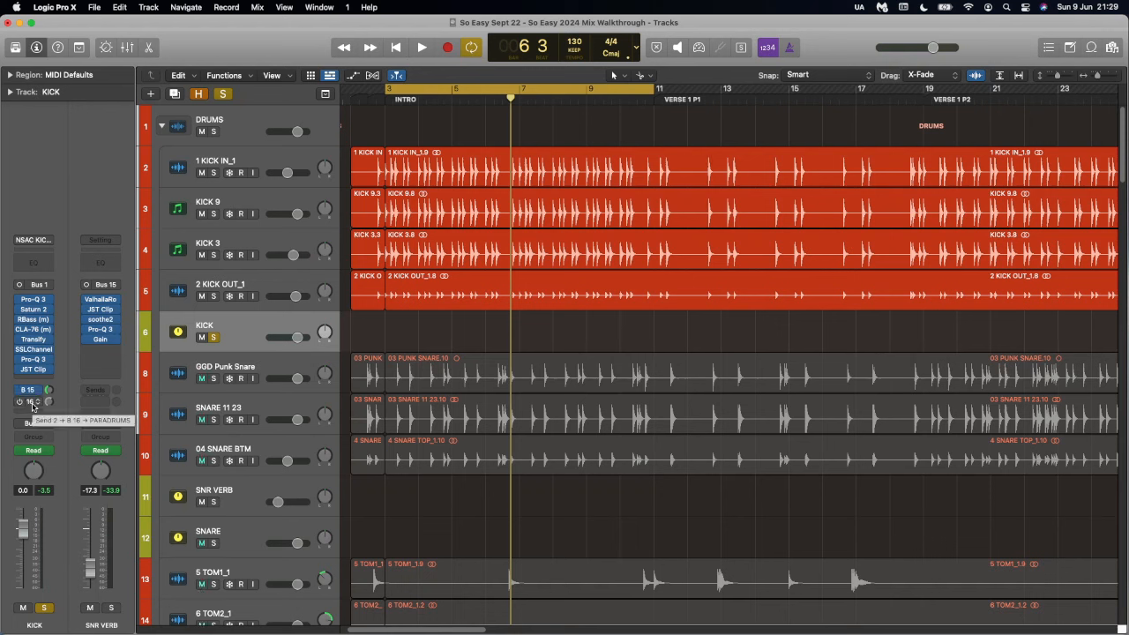
pyautogui.click(33, 404)
pyautogui.click(214, 338)
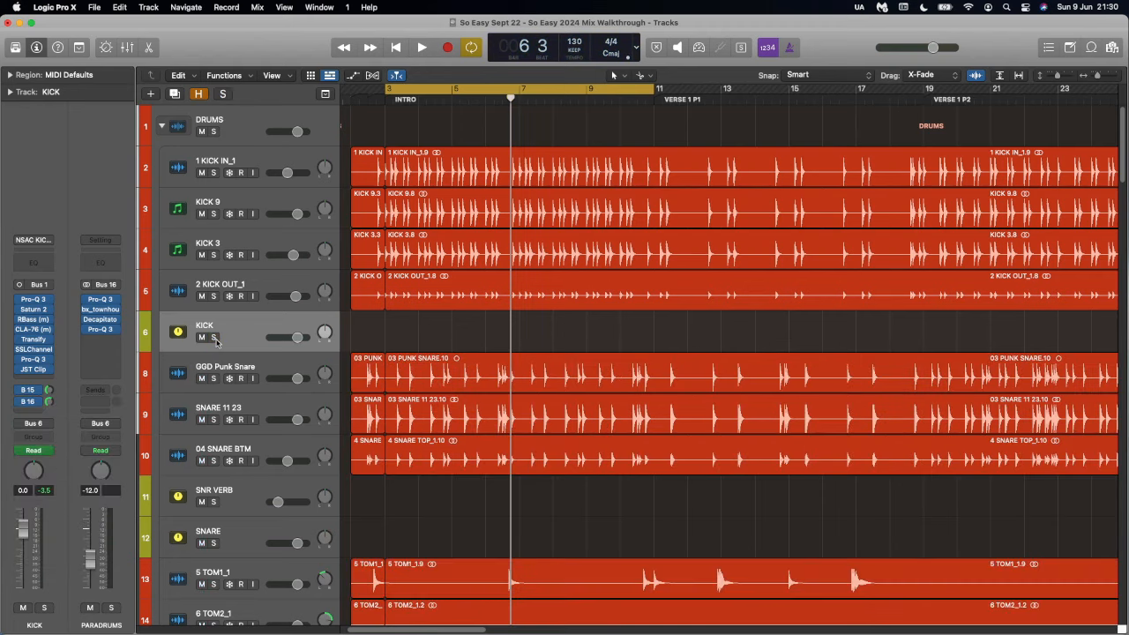
# Solo the GGD Punk Snare track and play it with its plug-ins bypassed.
pyautogui.click(275, 367)
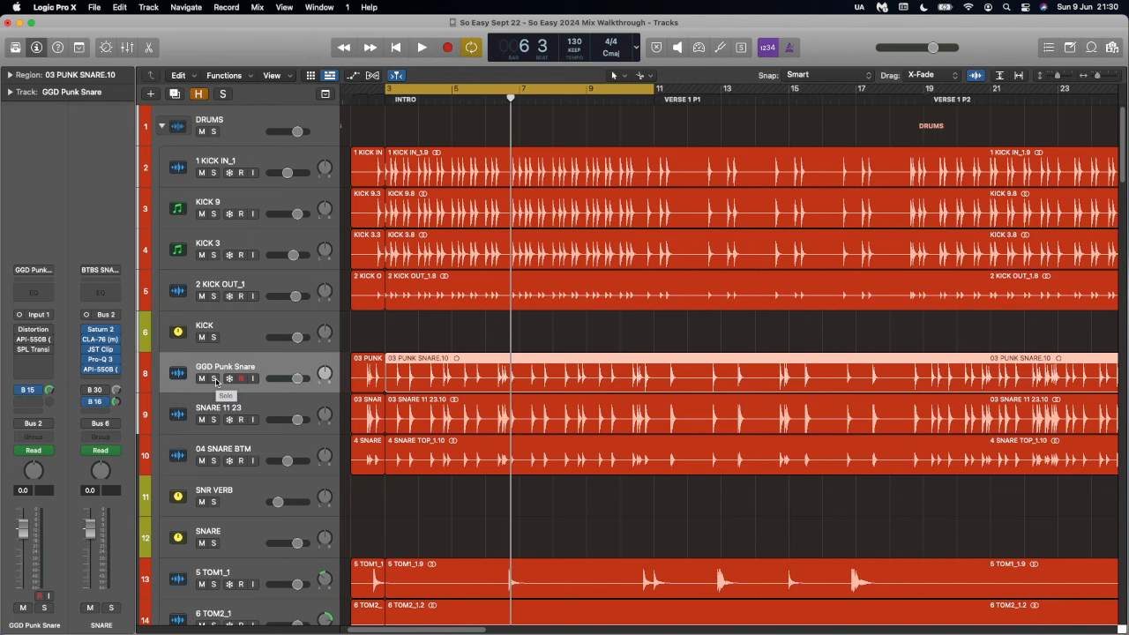
pyautogui.click(214, 378)
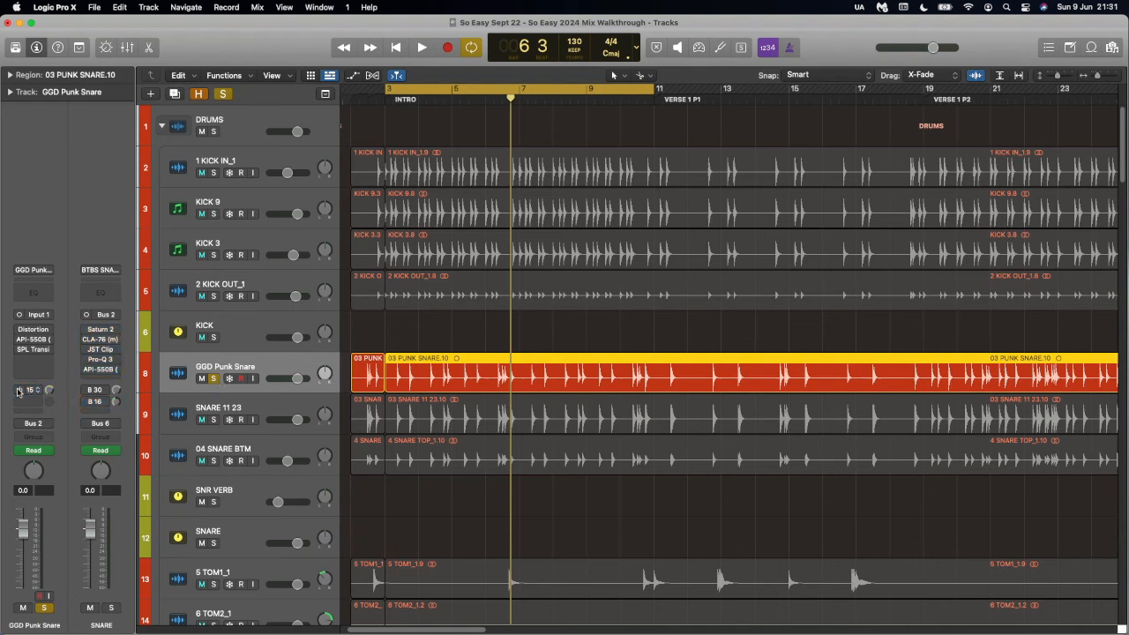
pyautogui.press('space')
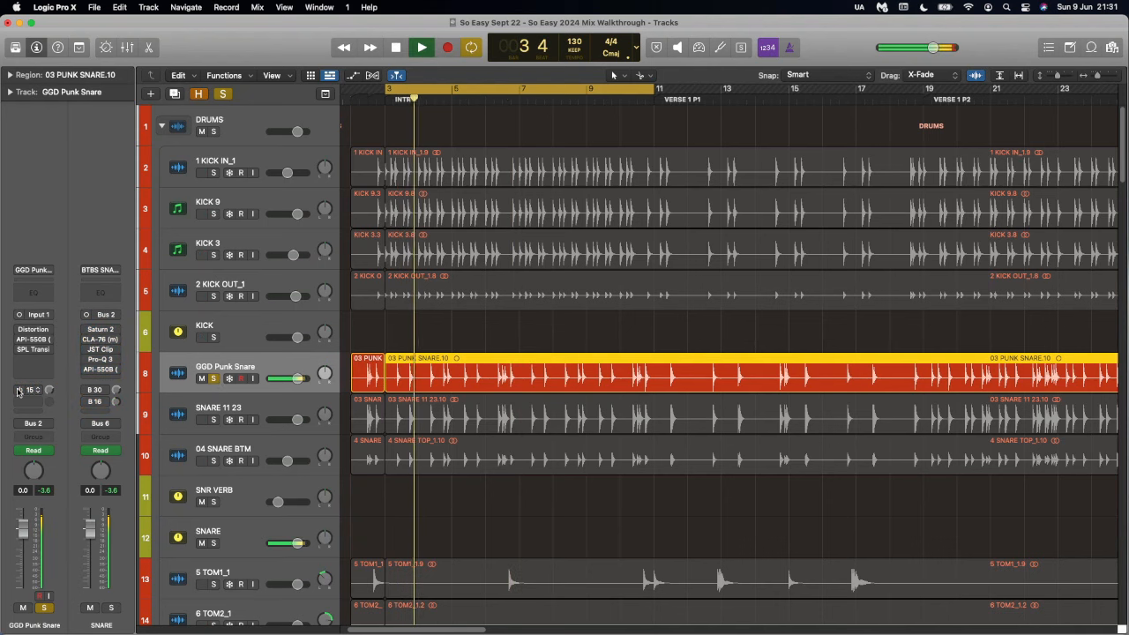
pyautogui.press('space')
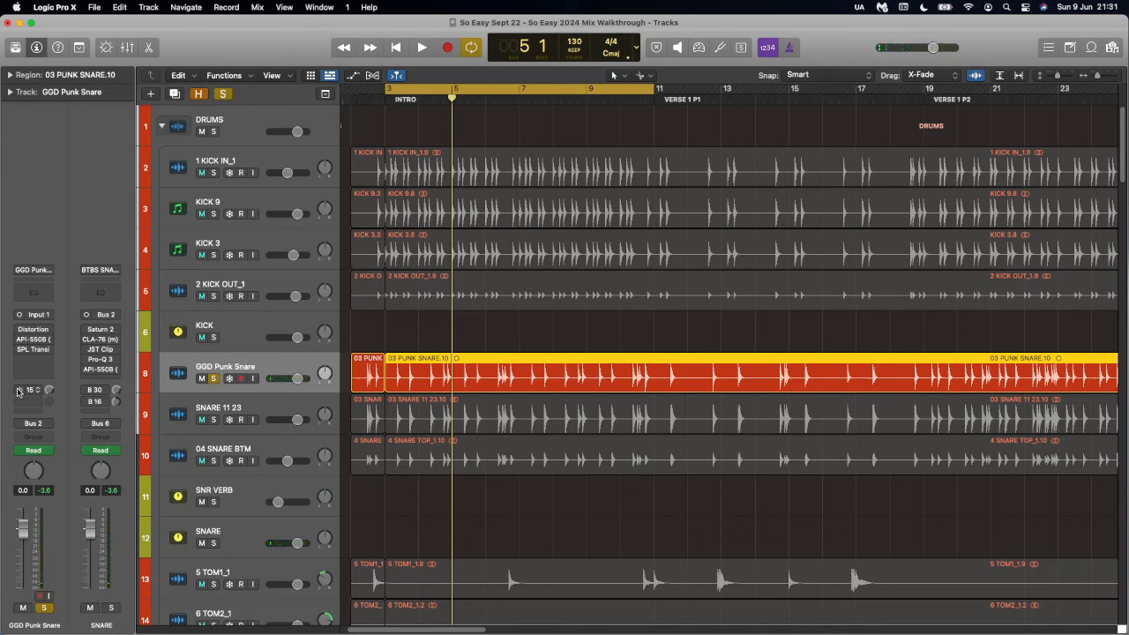
# Open Distortion on GGD Punk Snare, demonstrate its Tone at 730 Hz and 16800 Hz, and undo the Tone changes.
pyautogui.click(35, 331)
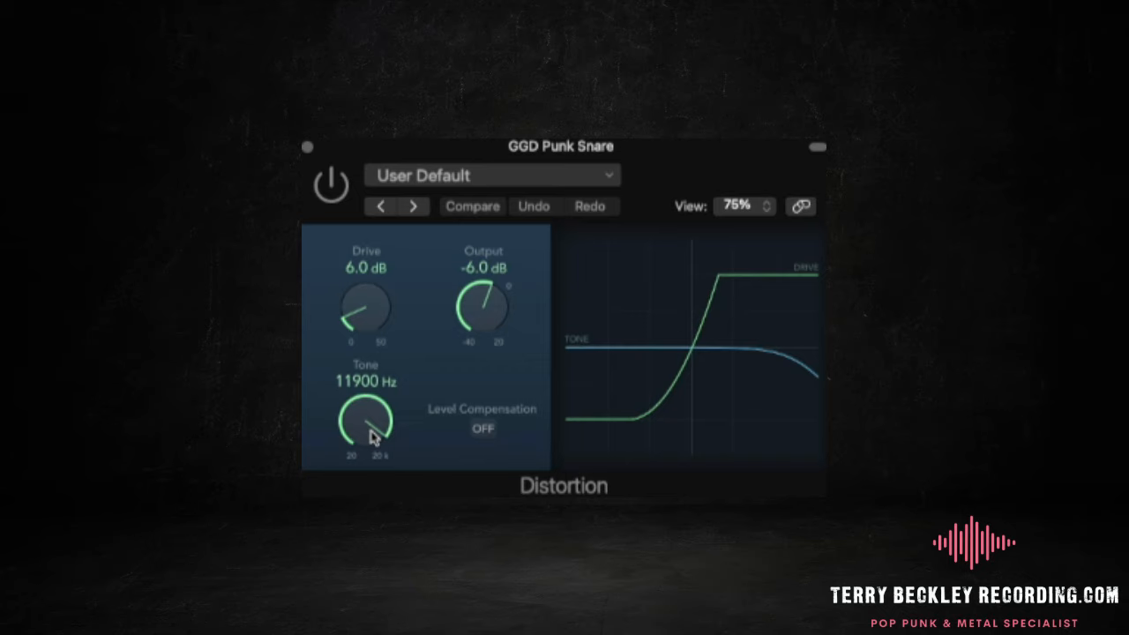
pyautogui.moveTo(373, 415); pyautogui.dragTo(374, 487)
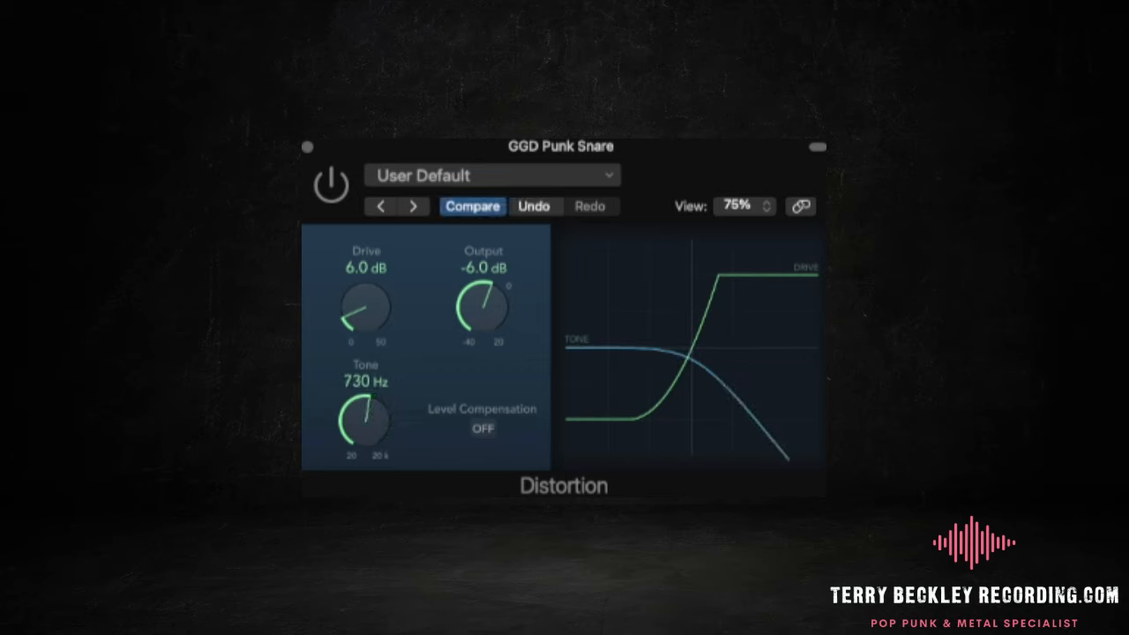
pyautogui.keyDown('alt'); pyautogui.click(378, 436); pyautogui.keyUp('alt')
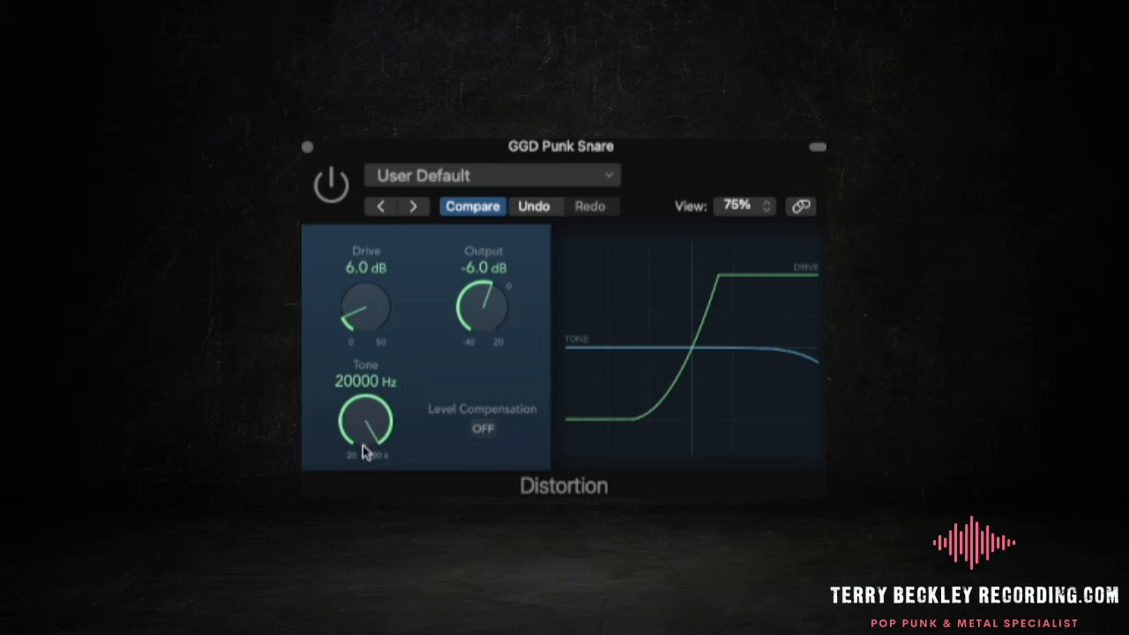
pyautogui.moveTo(370, 444); pyautogui.dragTo(369, 448)
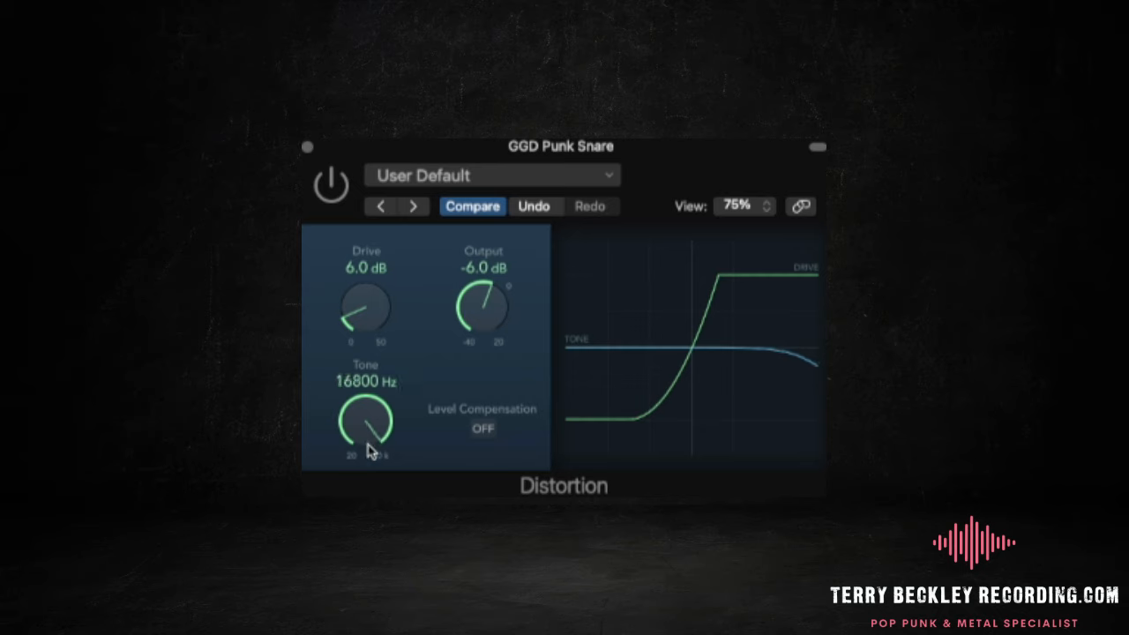
pyautogui.click(521, 203)
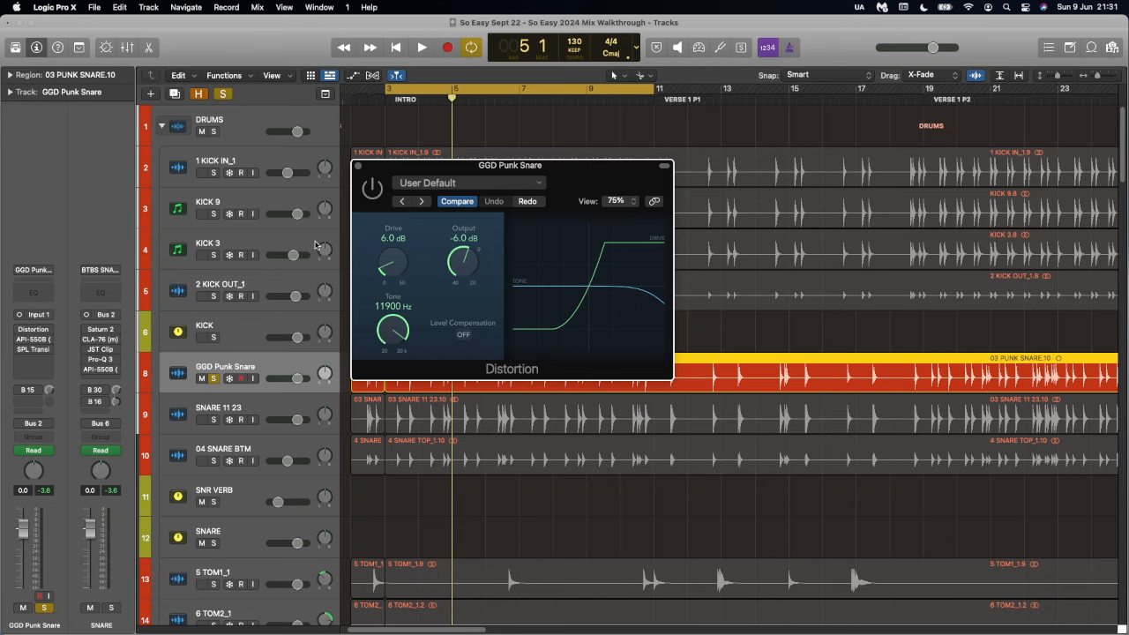
pyautogui.click(358, 167)
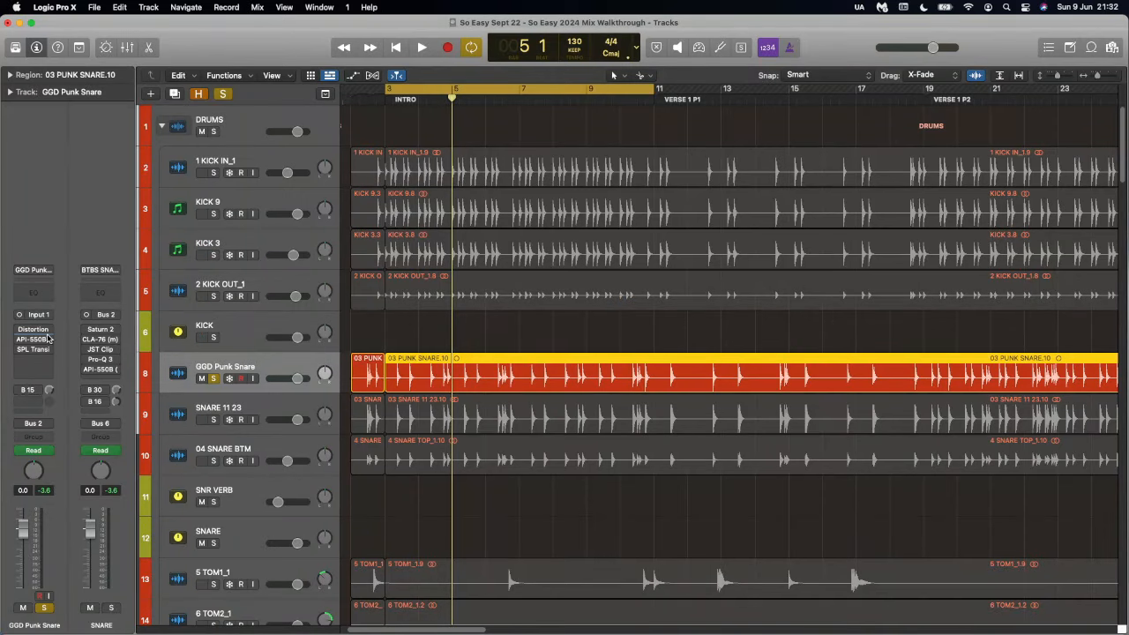
# Activate API-550B and SPL Transient Designer Plus on GGD Punk Snare and play the soloed track.
pyautogui.click(32, 350)
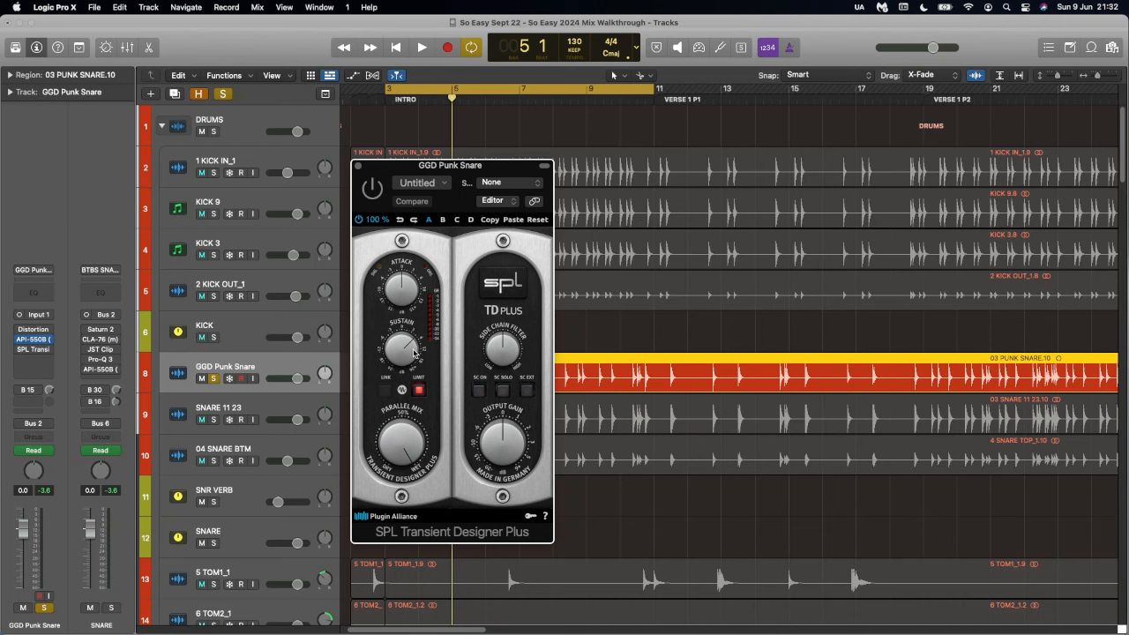
pyautogui.click(358, 166)
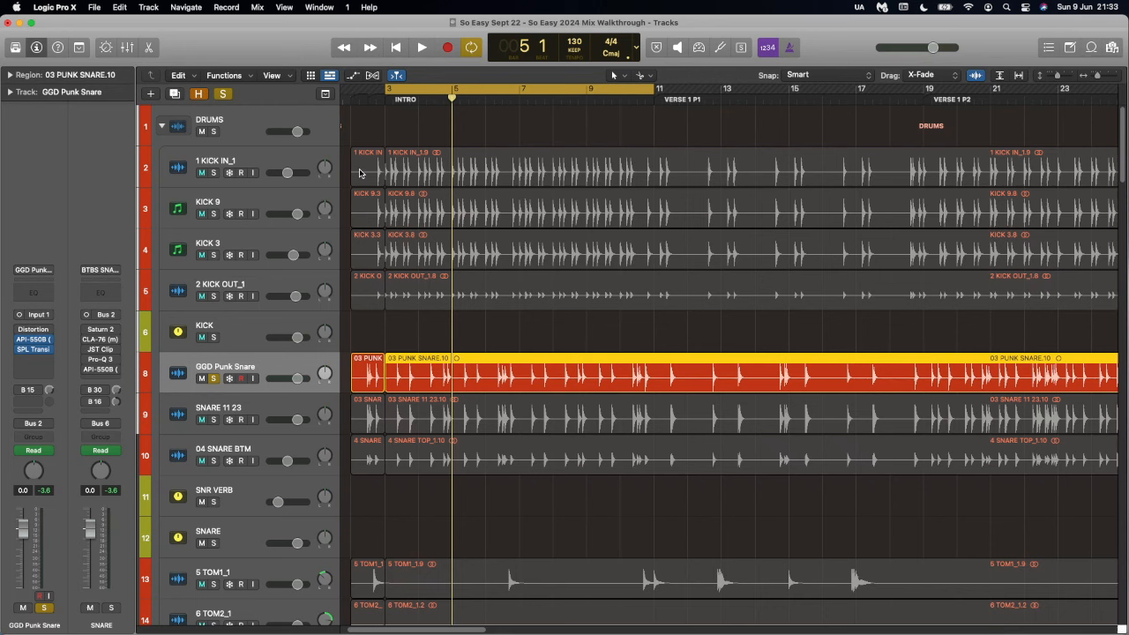
pyautogui.press('space')
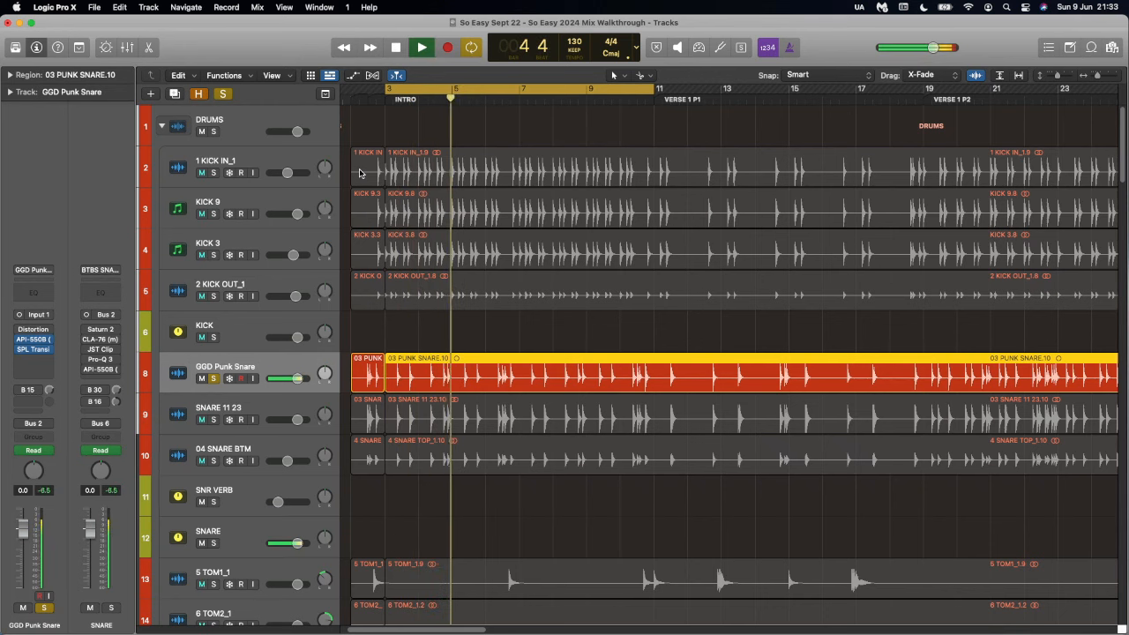
pyautogui.press('space')
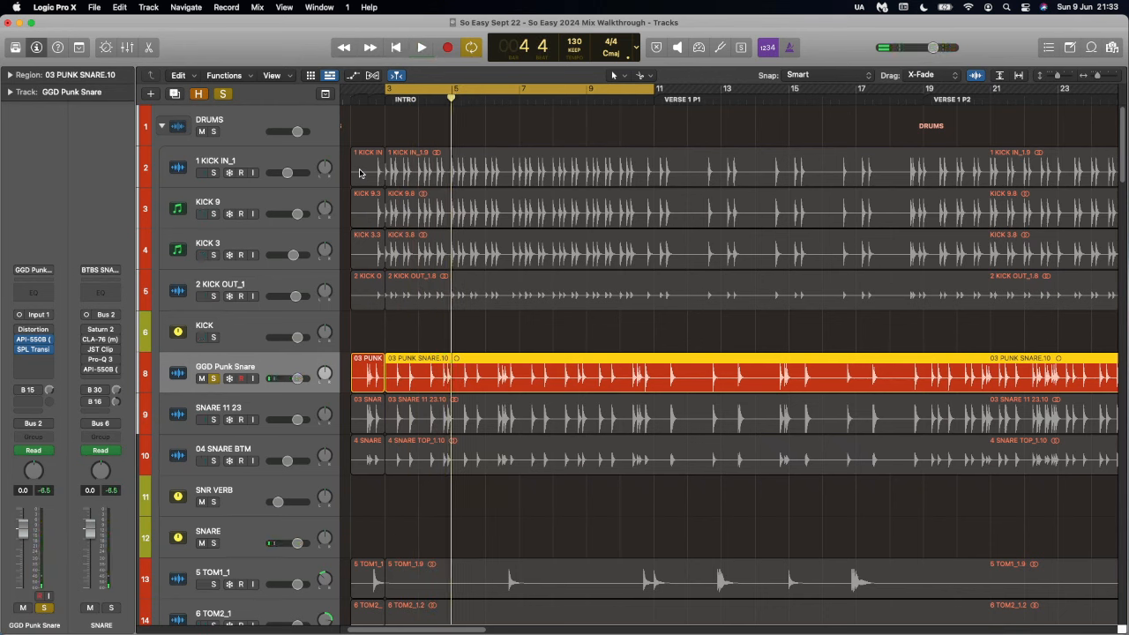
# Clear the solo and activate Distortion on GGD Punk Snare while playing the full drum mix.
pyautogui.click(223, 94)
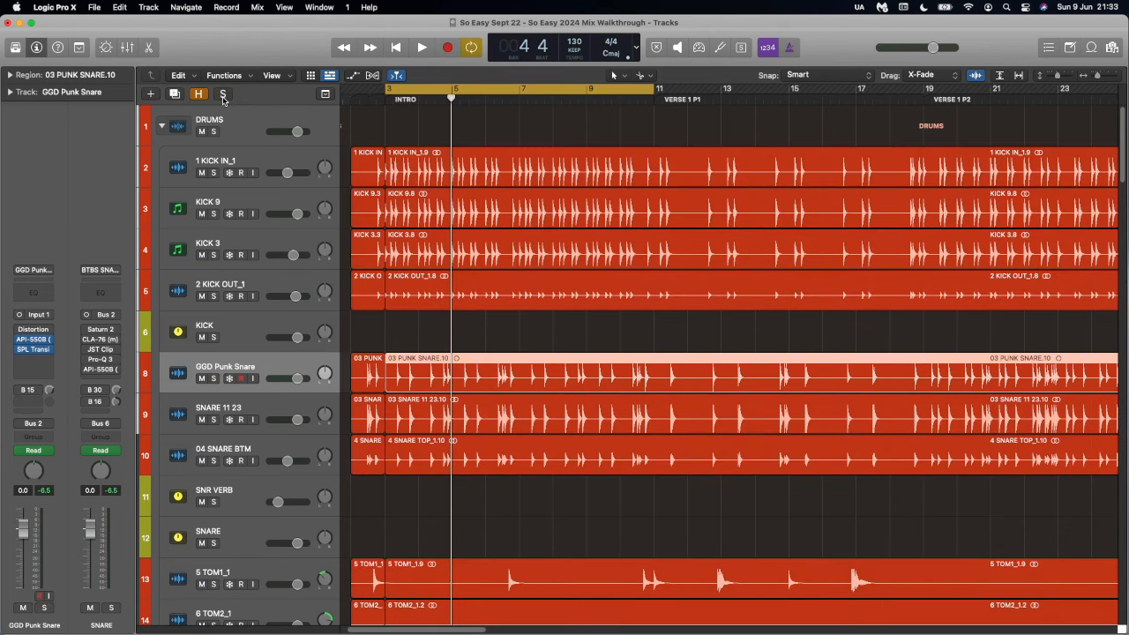
pyautogui.click(33, 329)
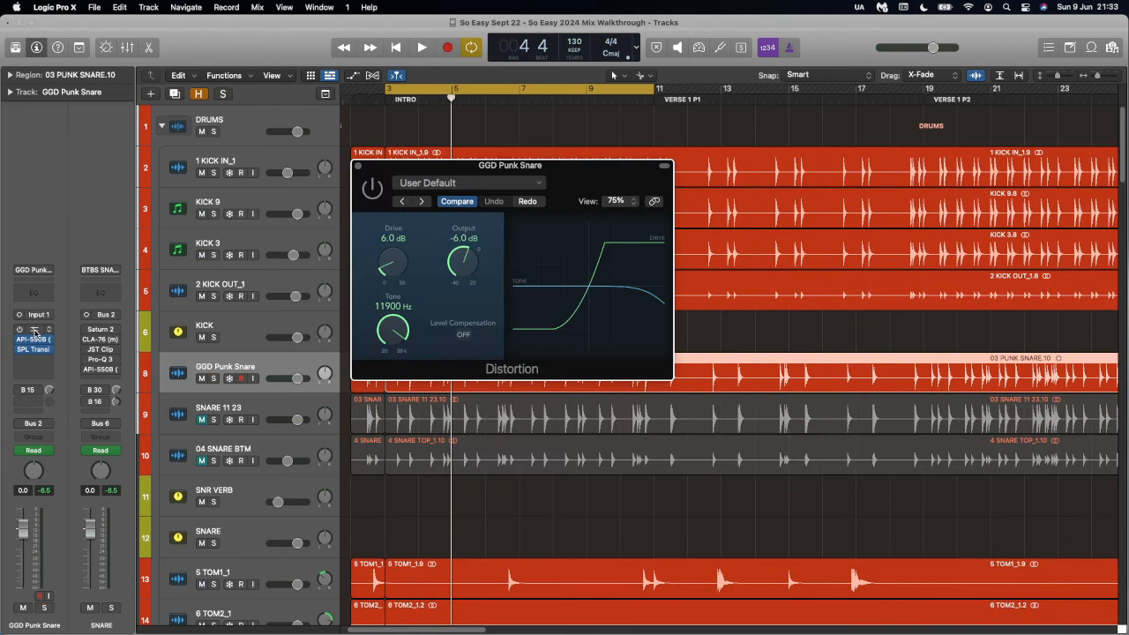
pyautogui.press('space')
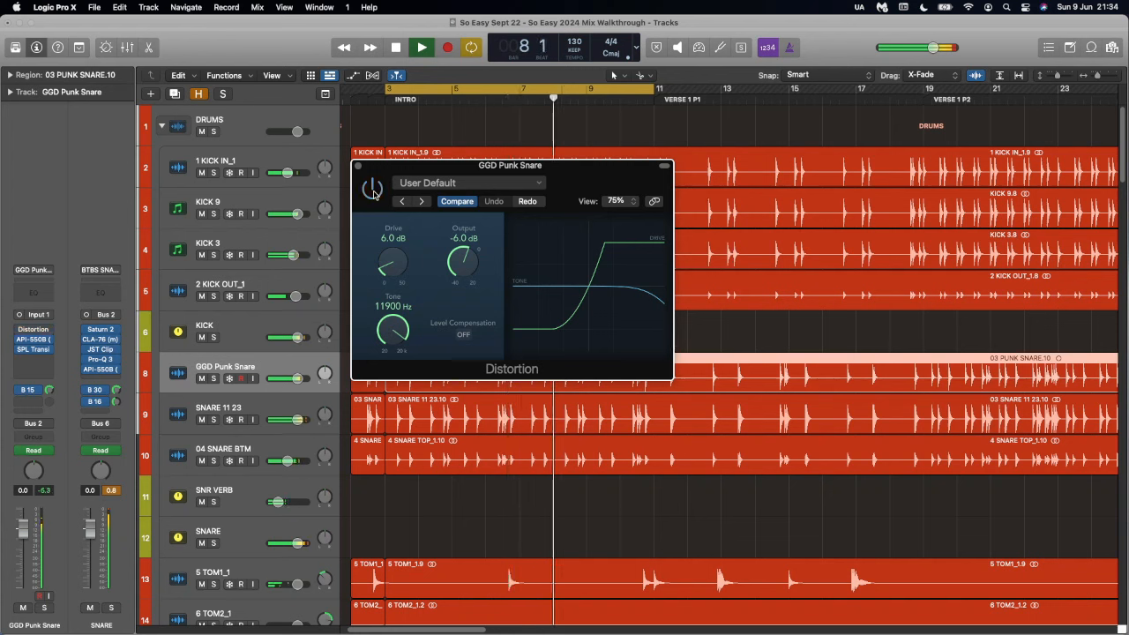
pyautogui.click(372, 189)
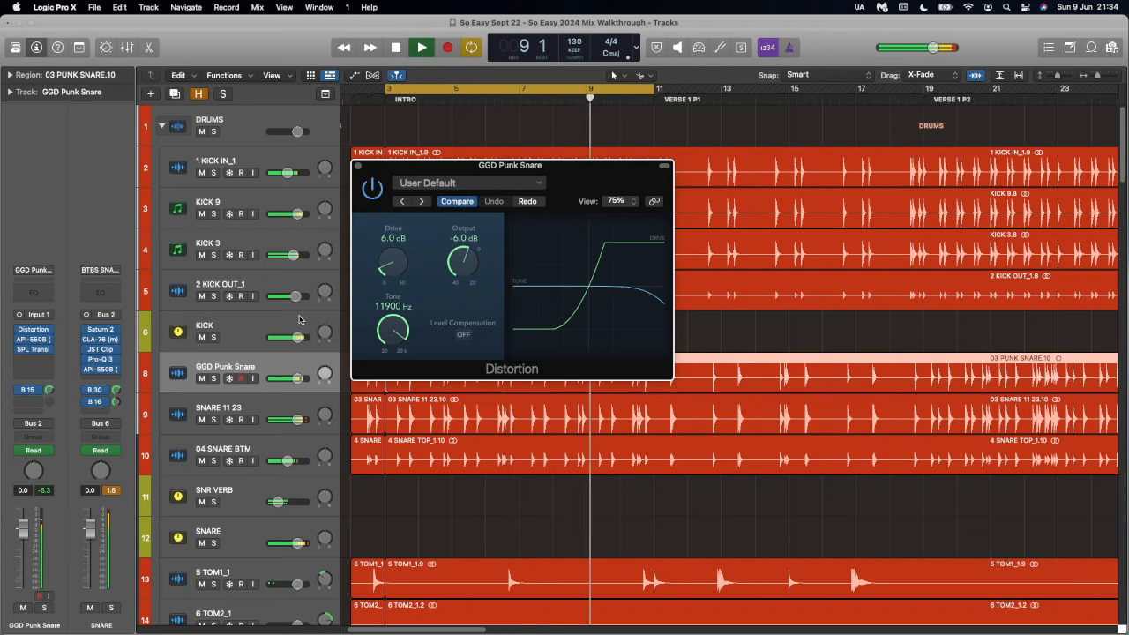
pyautogui.press('space')
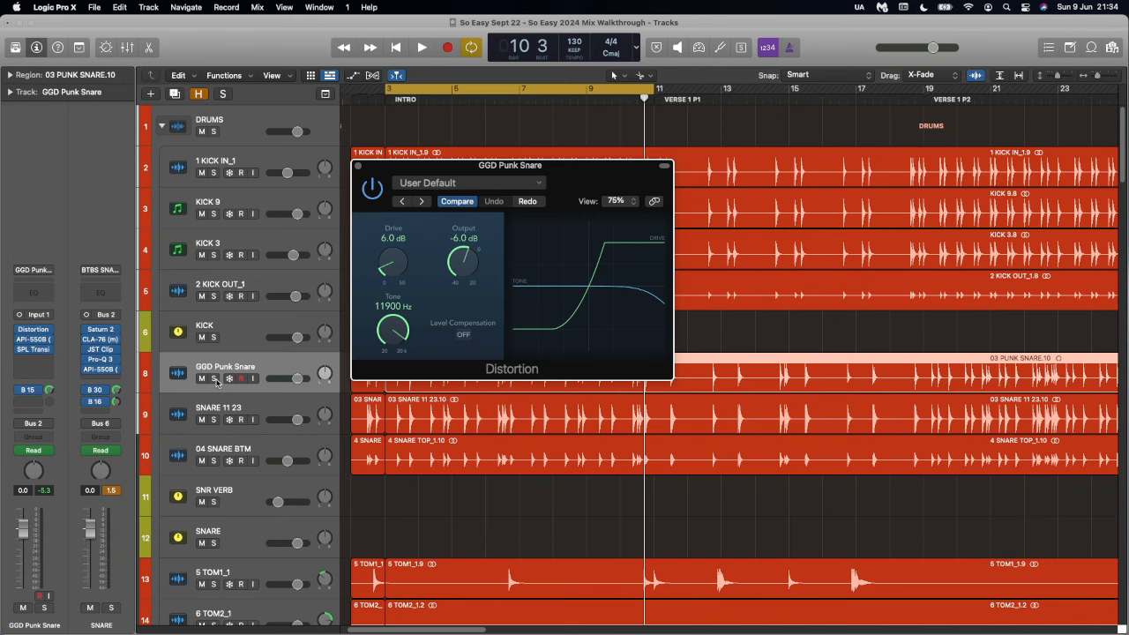
# Solo GGD Punk Snare, play it with Distortion bypassed and active for comparison, and clear the solo.
pyautogui.click(214, 378)
pyautogui.press('space')
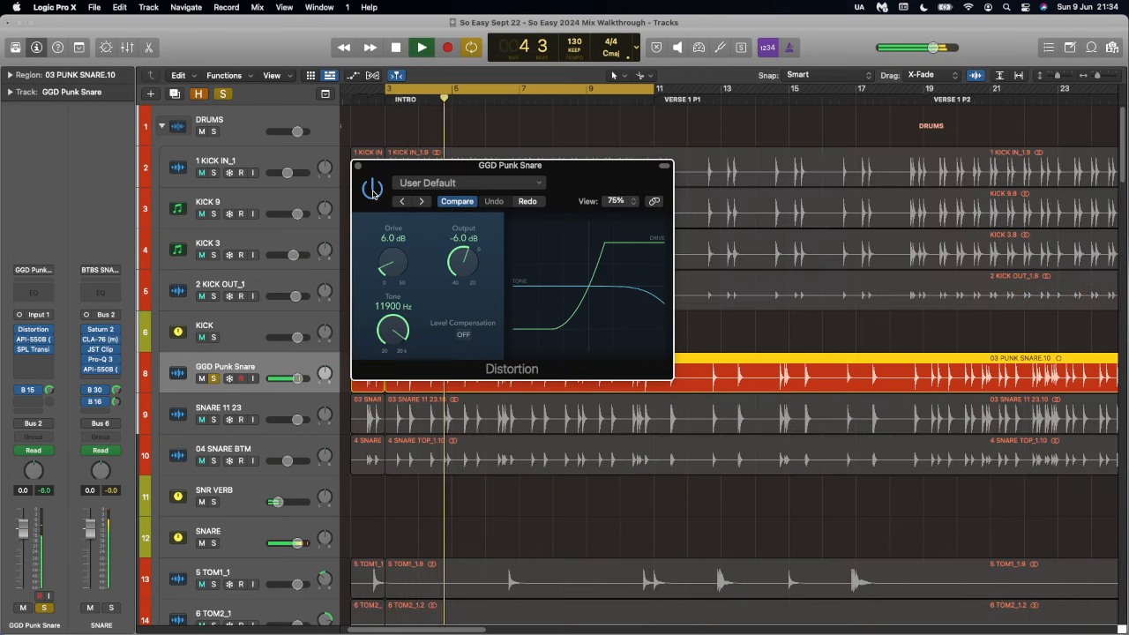
pyautogui.click(372, 194)
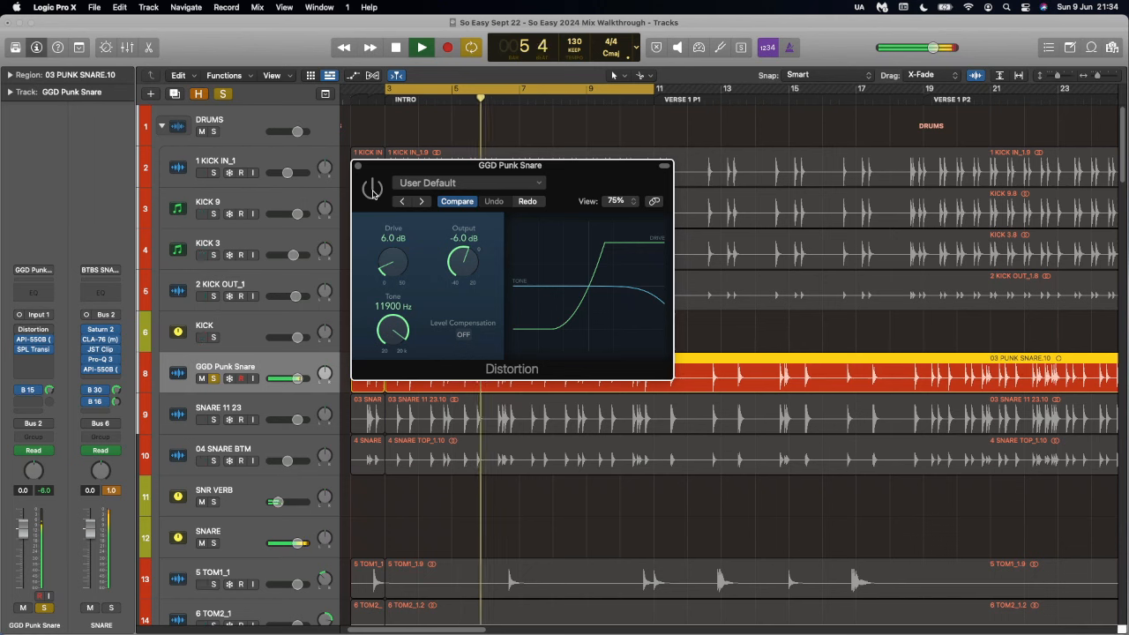
pyautogui.click(372, 194)
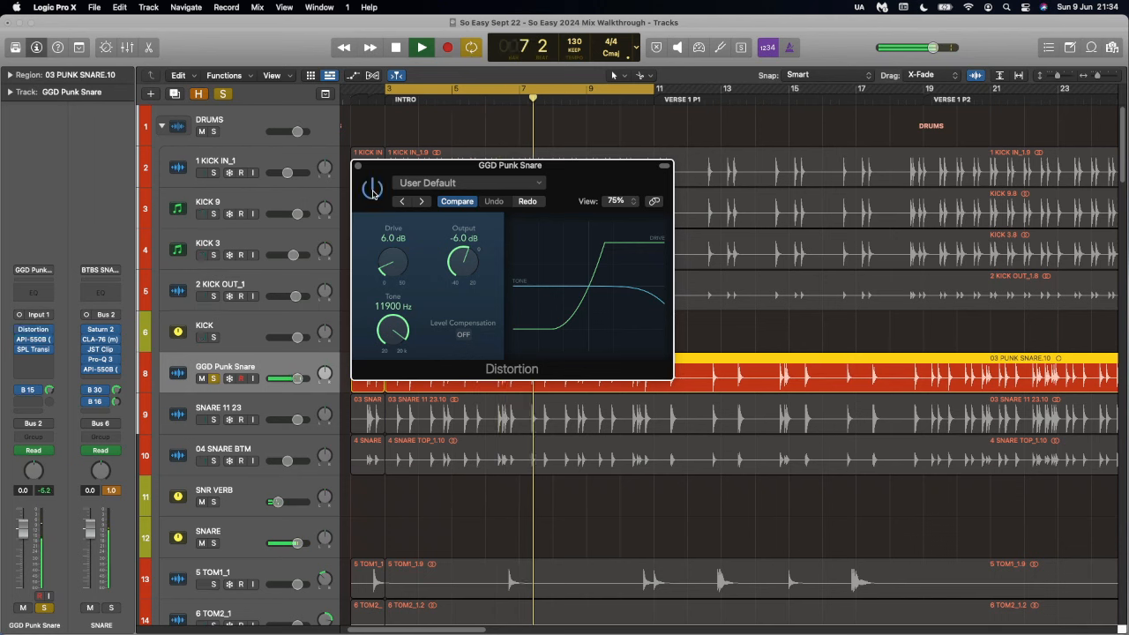
pyautogui.press('space')
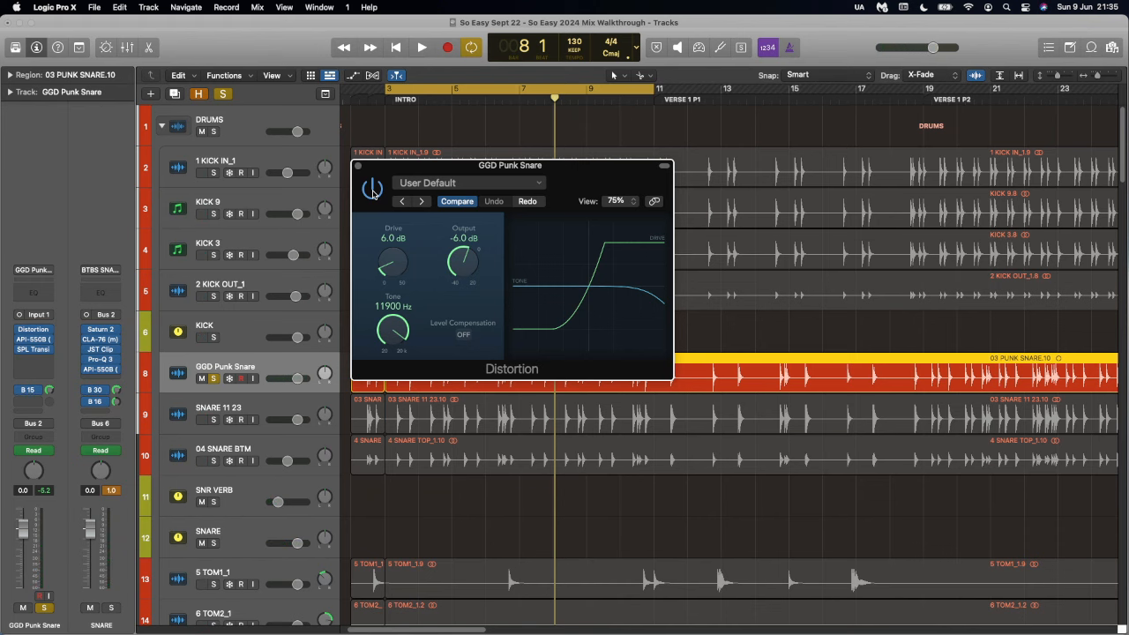
pyautogui.click(357, 165)
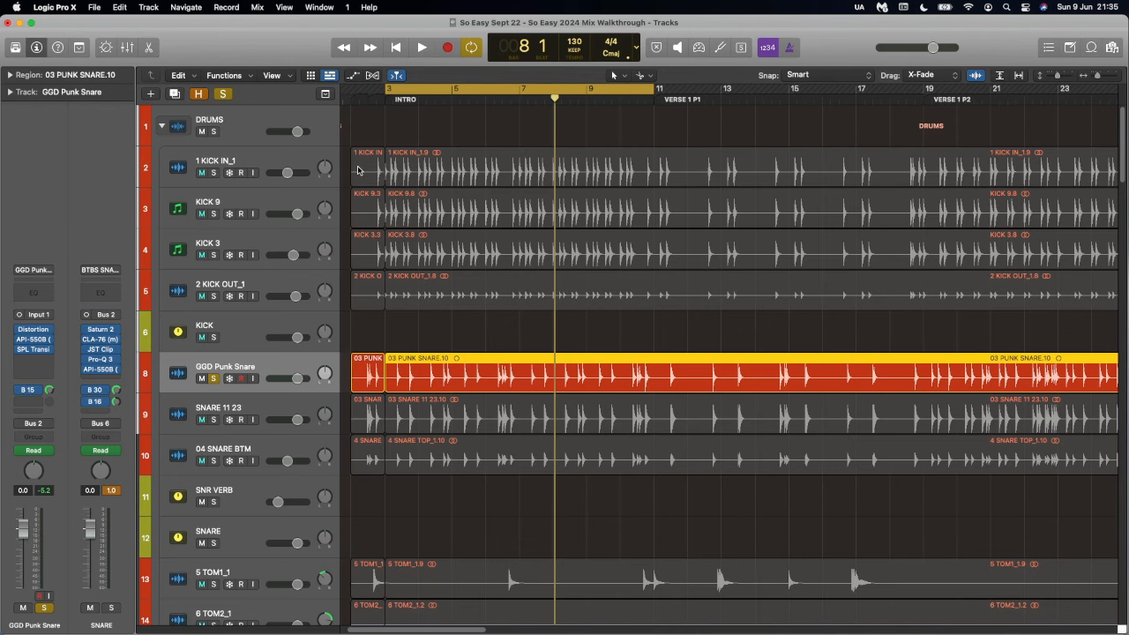
pyautogui.press('super+a')
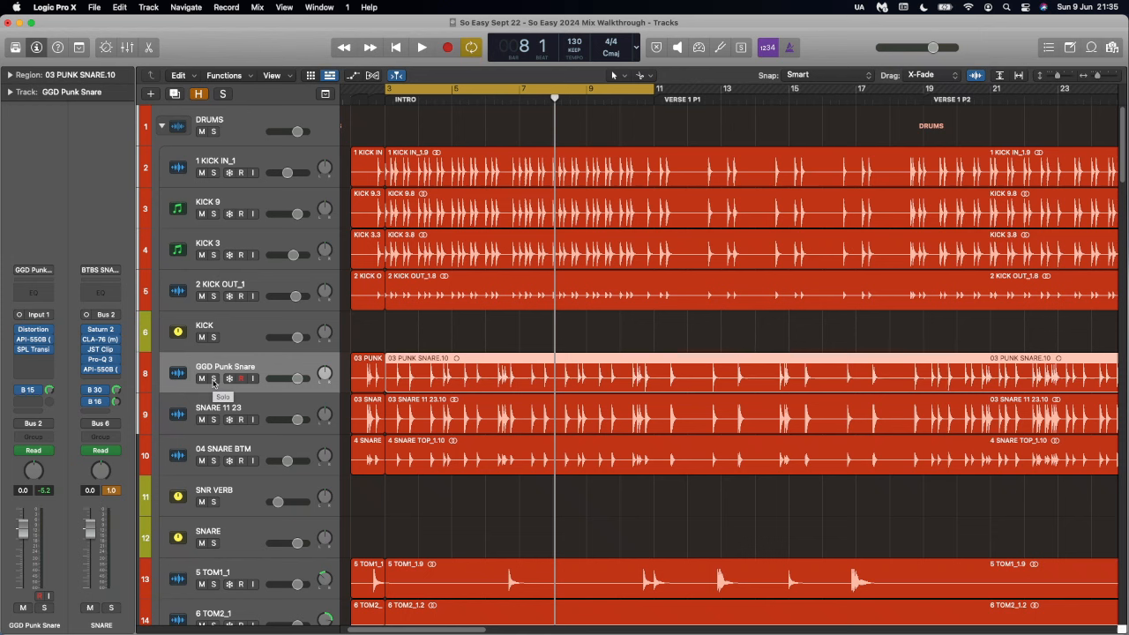
# Load Snare 11 and Snare 23 into the Drumforge instrument on the Inst 2 track.
pyautogui.click(250, 407)
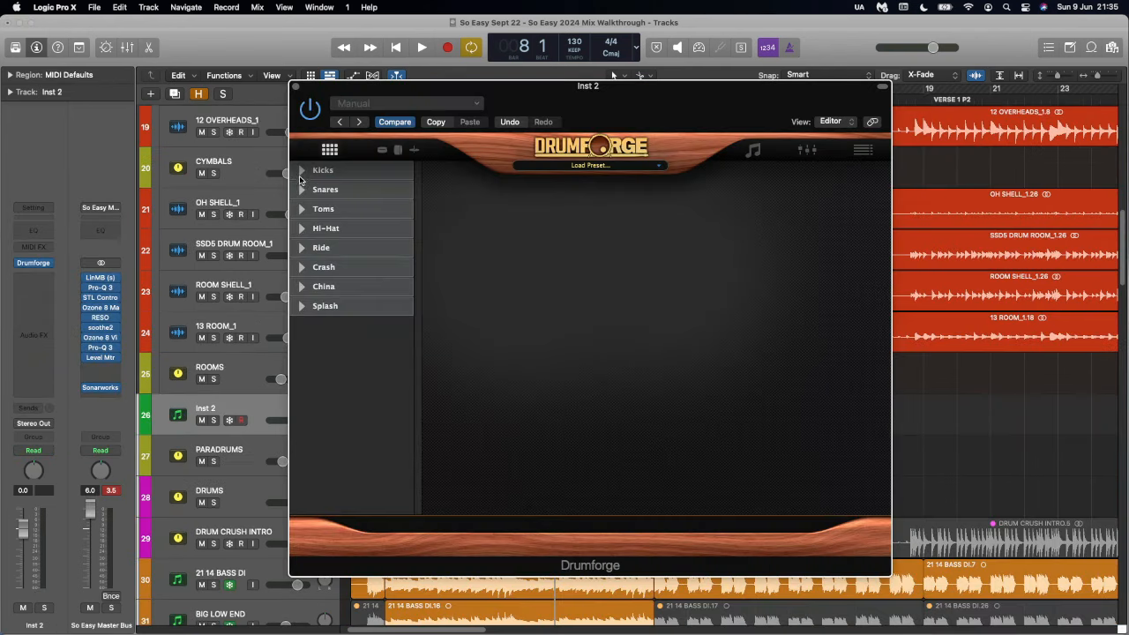
pyautogui.click(300, 190)
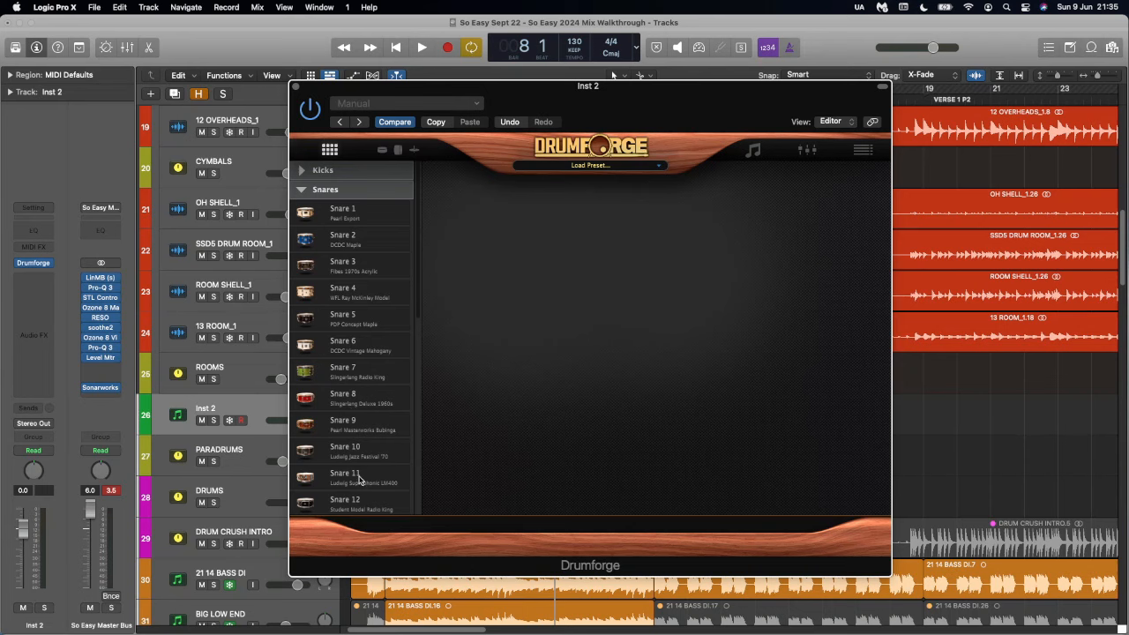
pyautogui.moveTo(359, 480); pyautogui.dragTo(576, 303)
pyautogui.scroll(-8, 376, 415)
pyautogui.moveTo(367, 434); pyautogui.dragTo(584, 235)
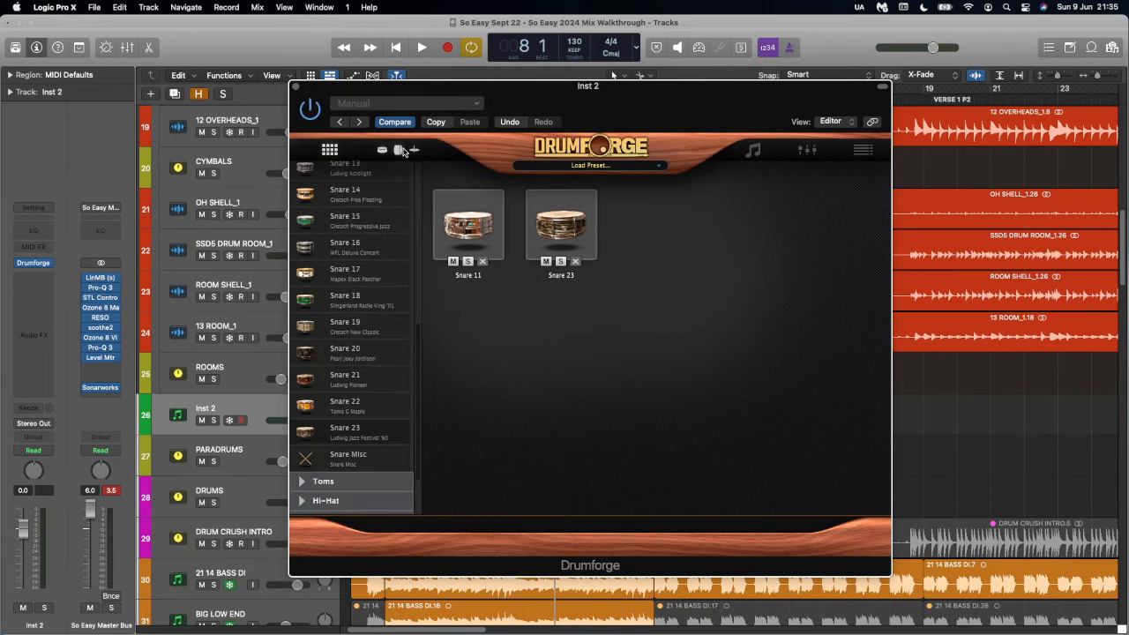
# Solo the 57 microphone channel for both Snare 23 and Snare 11 in Drumforge's mixer.
pyautogui.click(401, 149)
pyautogui.click(341, 420)
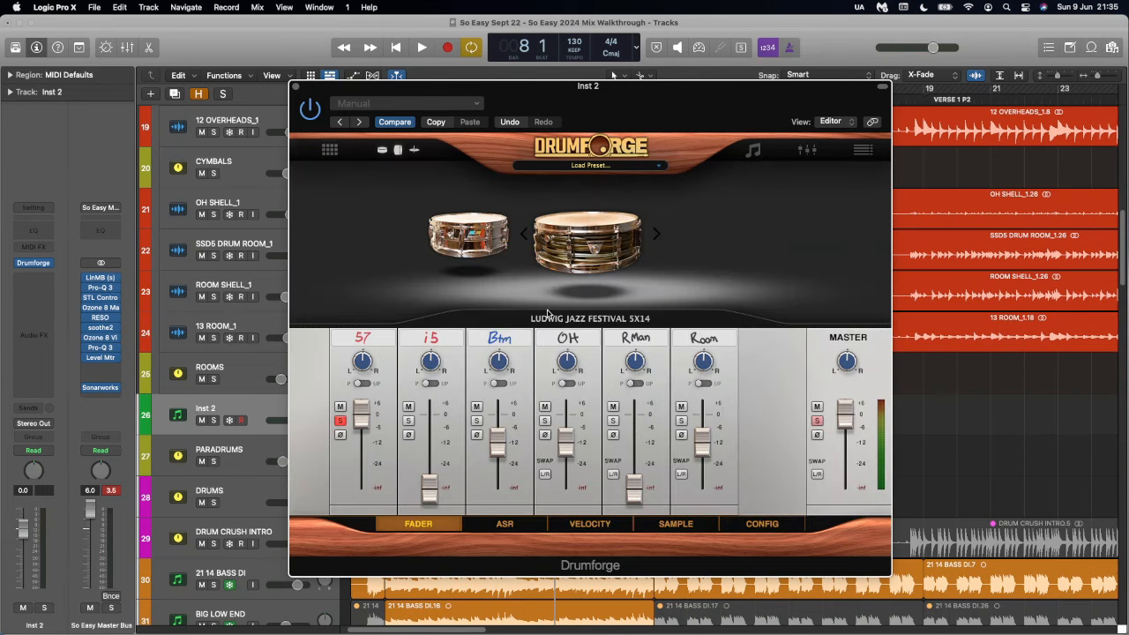
pyautogui.click(526, 235)
pyautogui.click(340, 421)
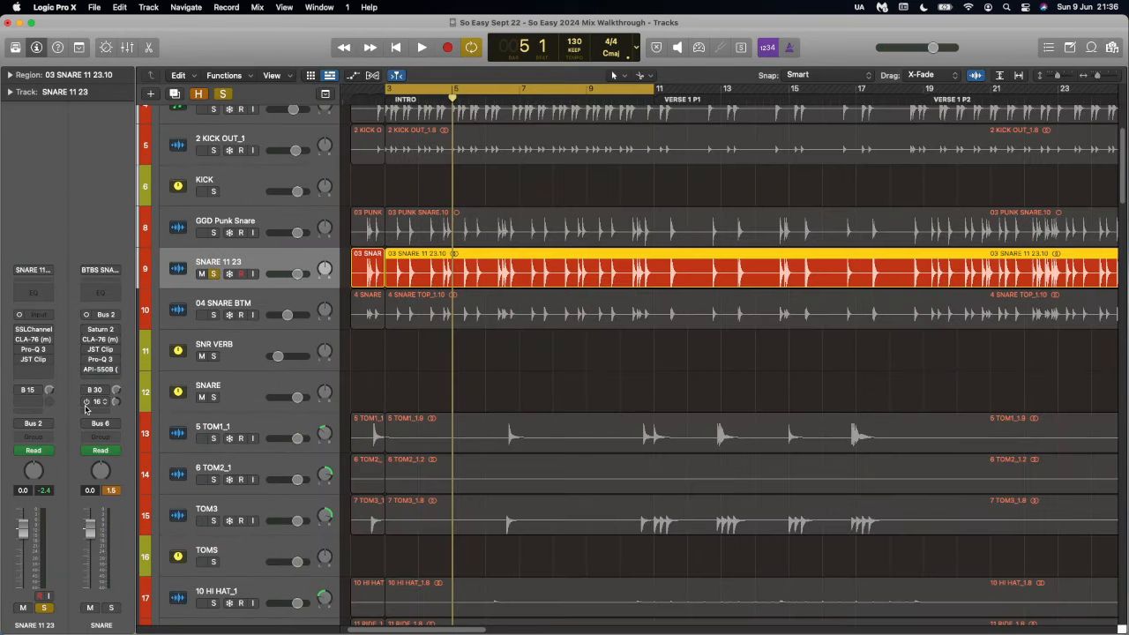
# Play the soloed SNARE 11 23 alone, add GGD Punk Snare to the solo, and compare both with SNARE 11 23 muted and unmuted.
pyautogui.press('space')
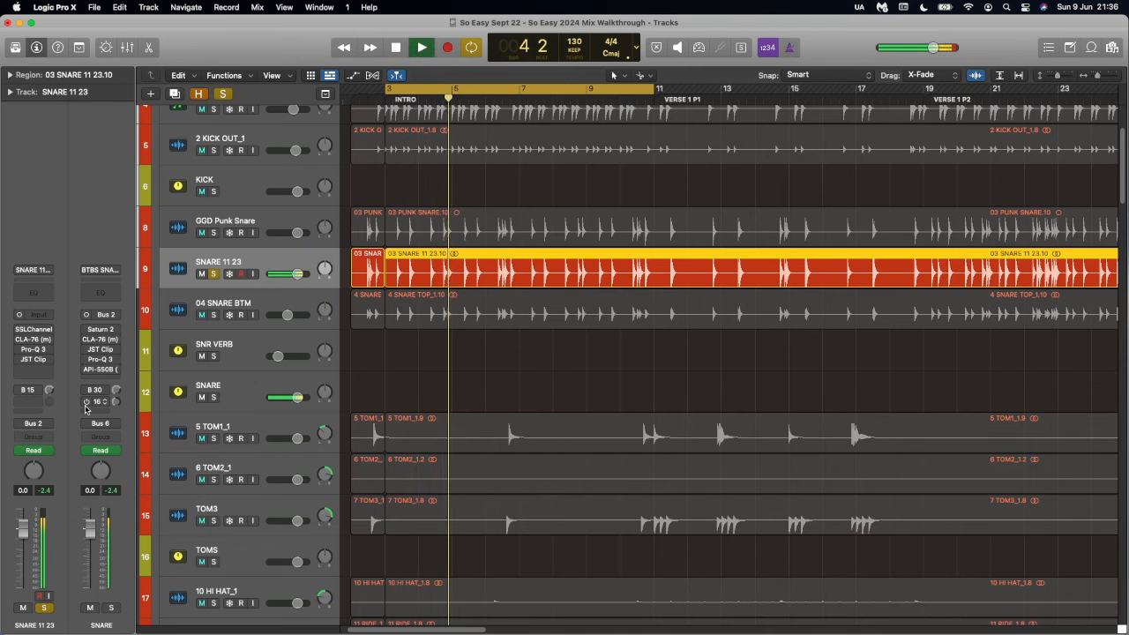
pyautogui.press('space')
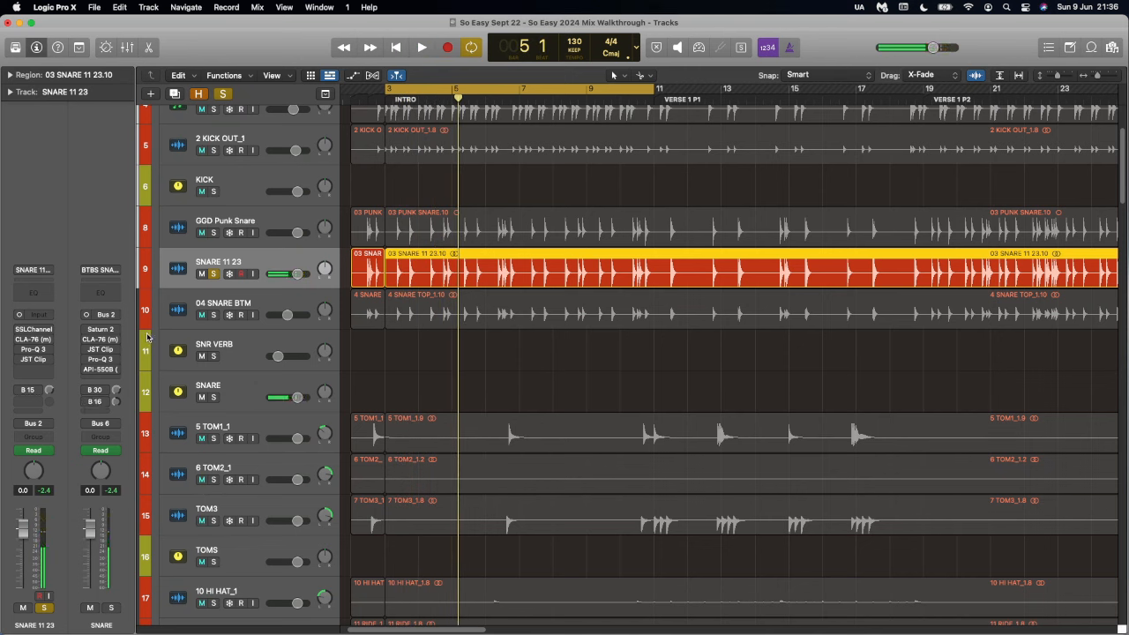
pyautogui.click(213, 233)
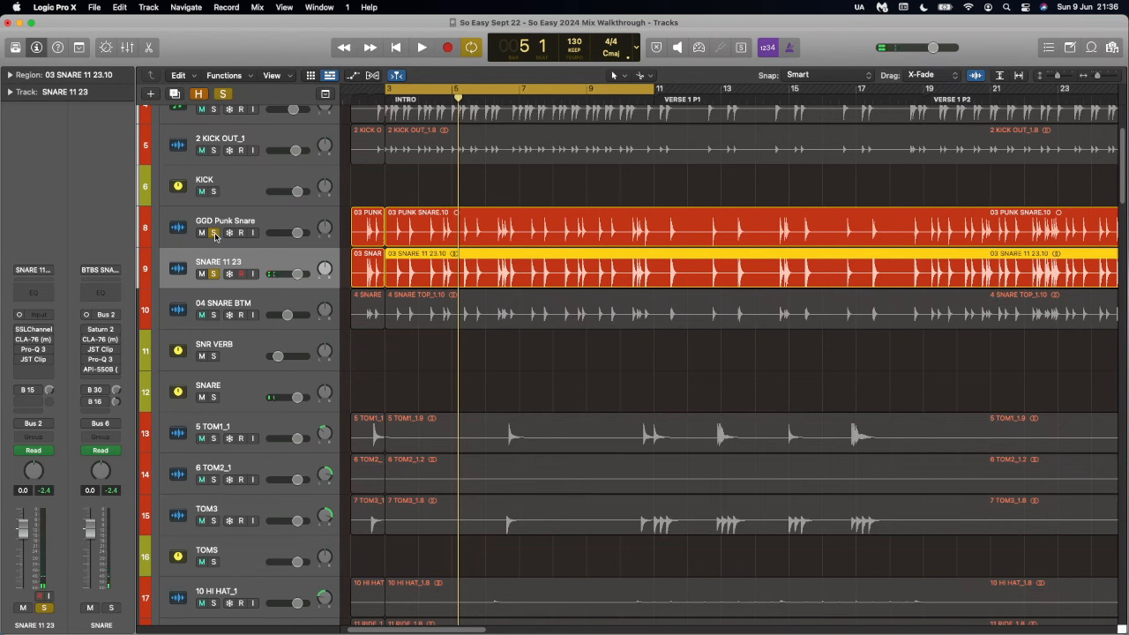
pyautogui.press('space')
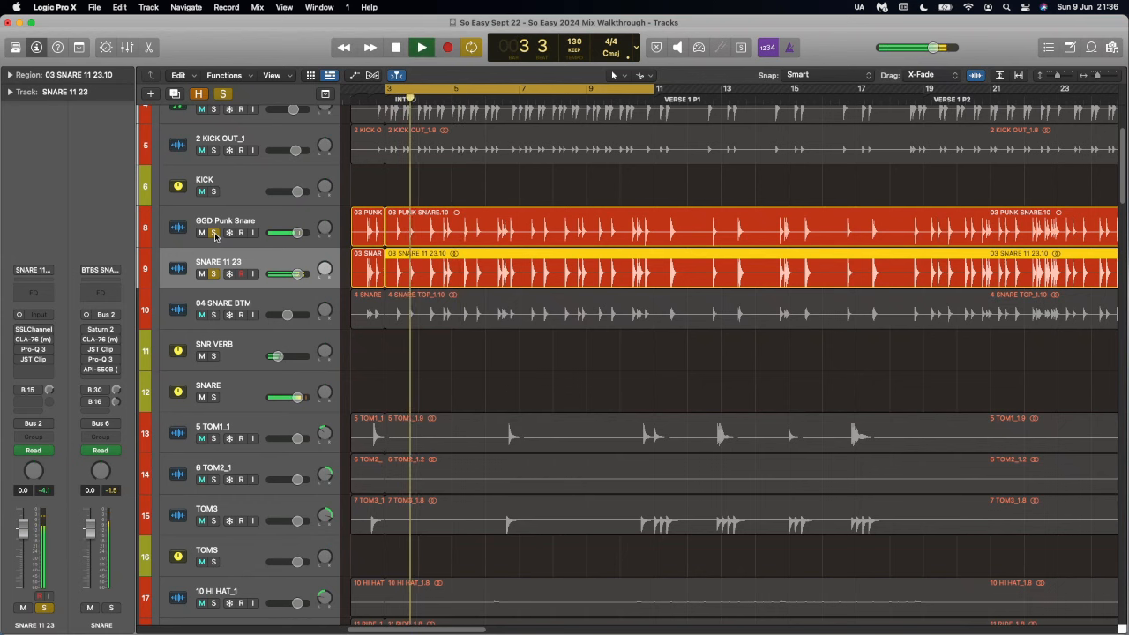
pyautogui.click(201, 274)
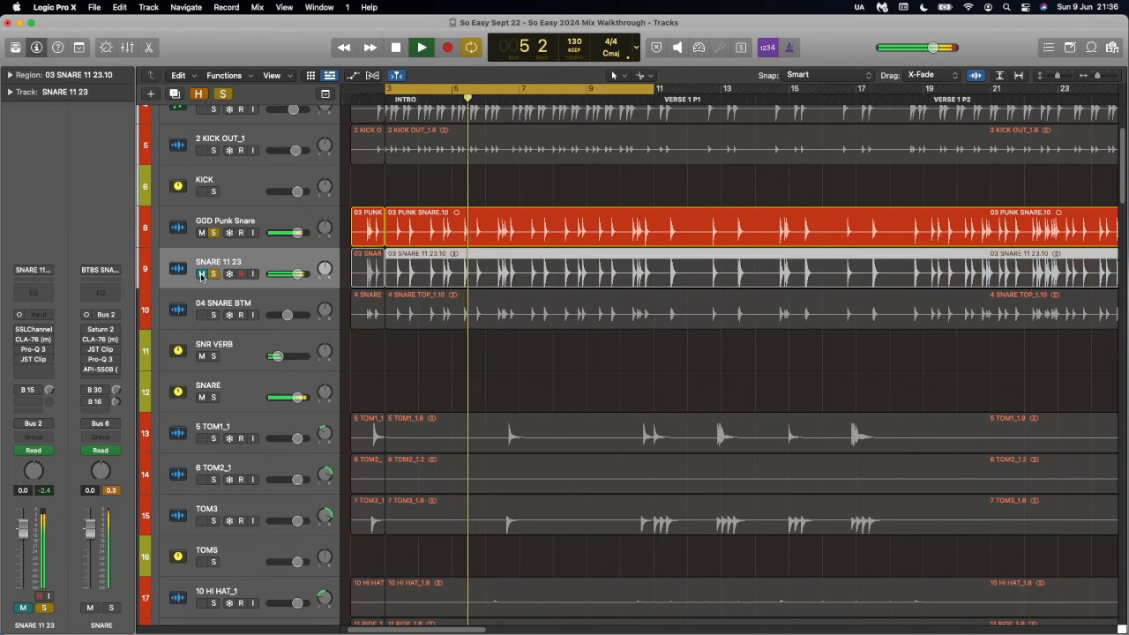
pyautogui.click(201, 274)
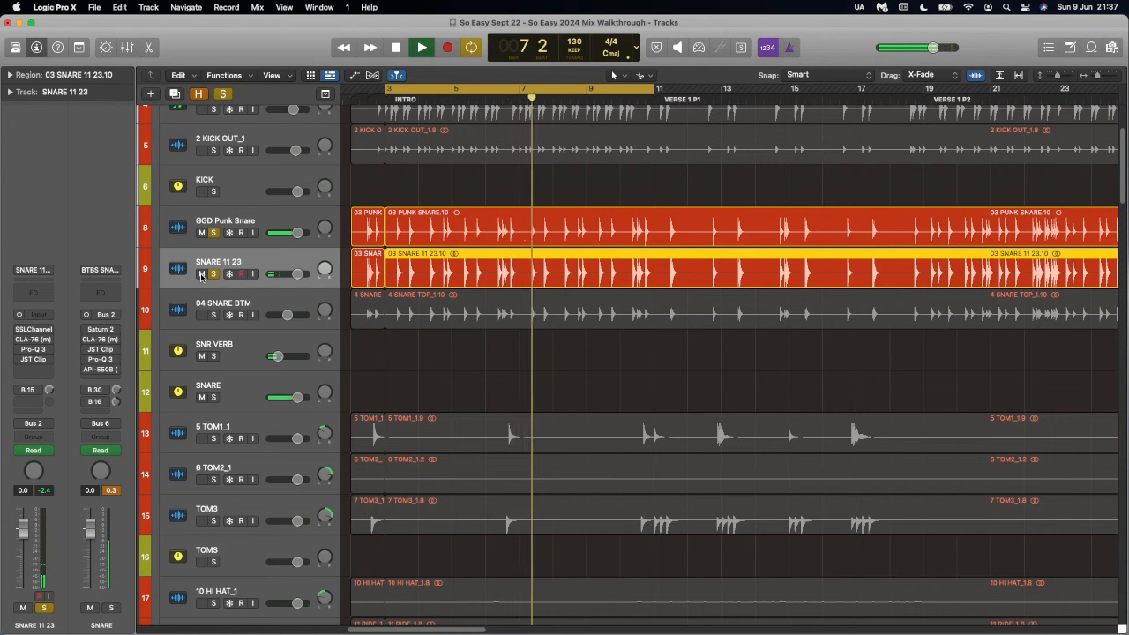
pyautogui.press('space')
# Inspect SSLChannel on SNARE 11 23, and activate the CLA-76 compressor and show its release setting.
pyautogui.click(33, 331)
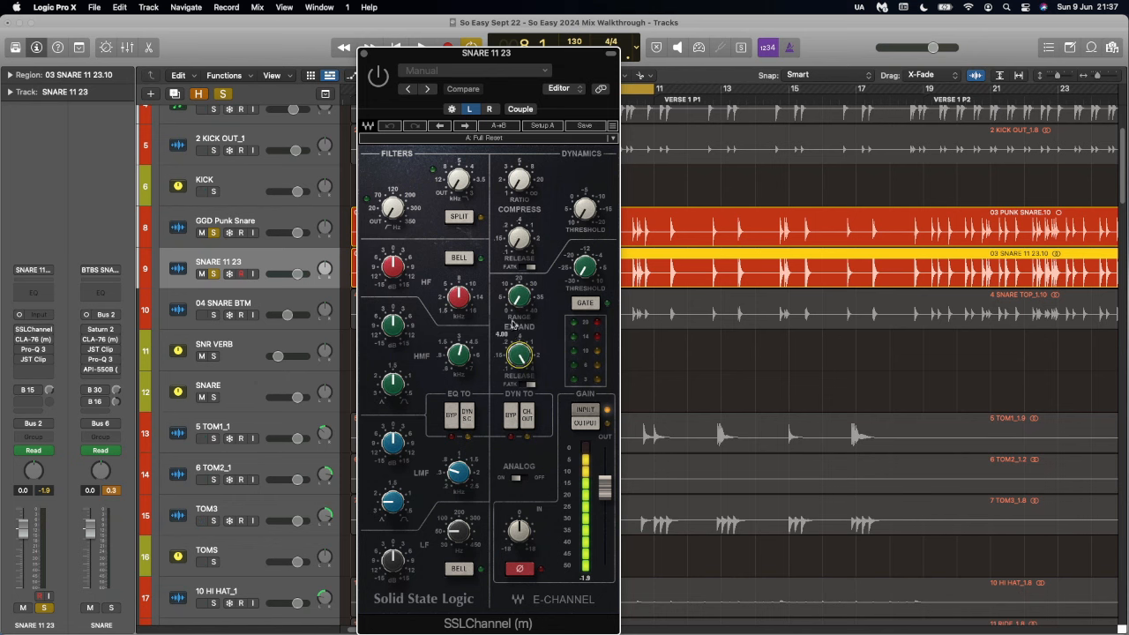
pyautogui.click(363, 54)
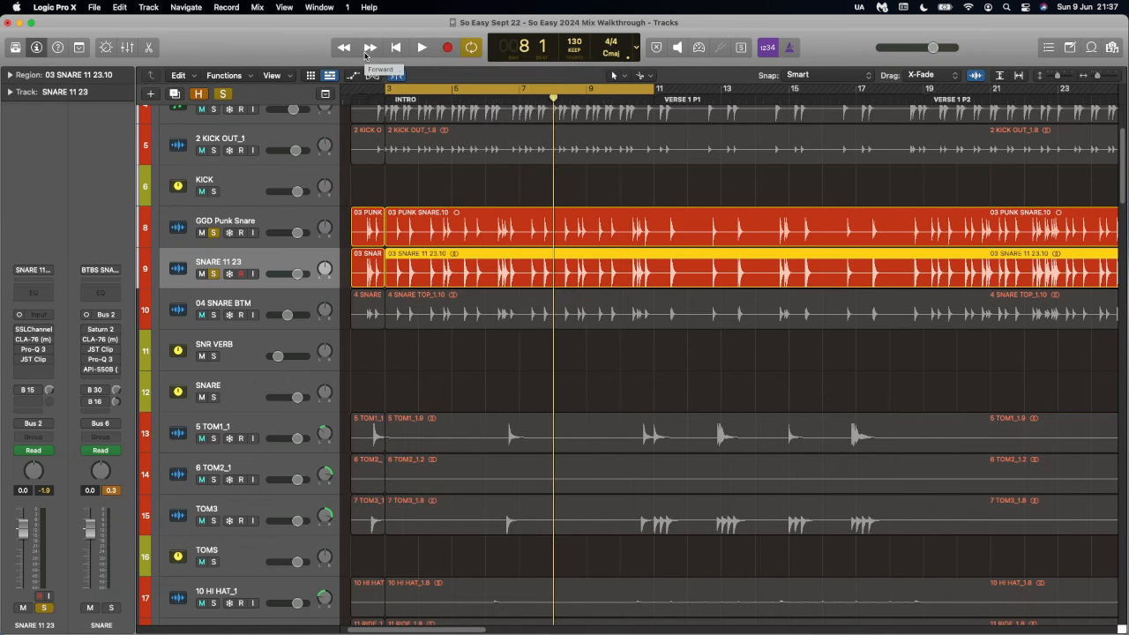
pyautogui.click(33, 340)
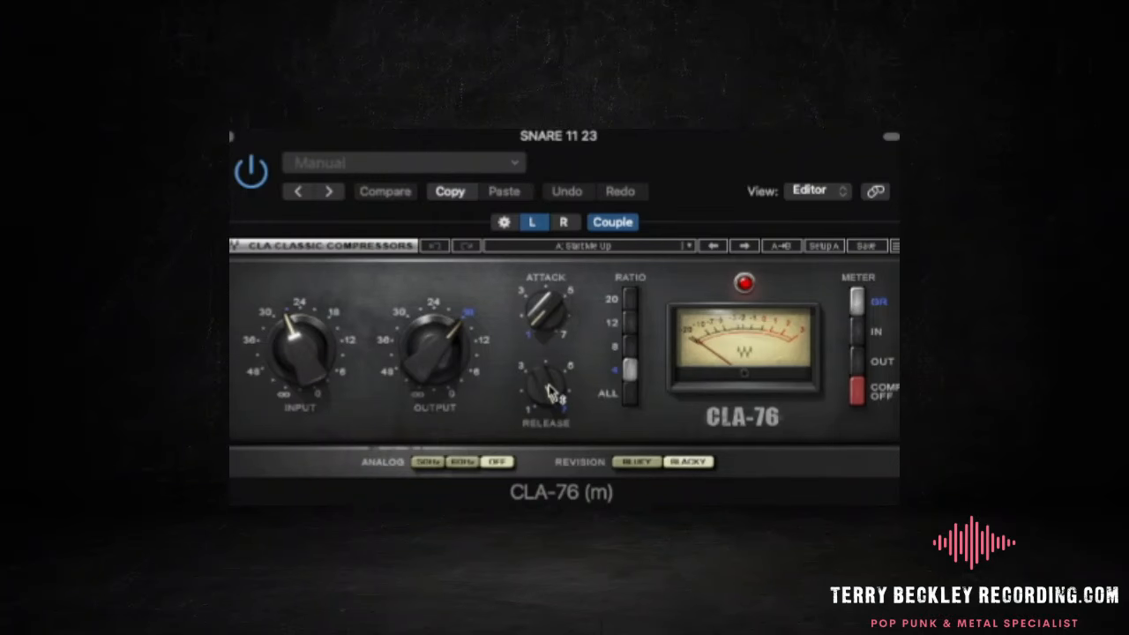
pyautogui.click(548, 388)
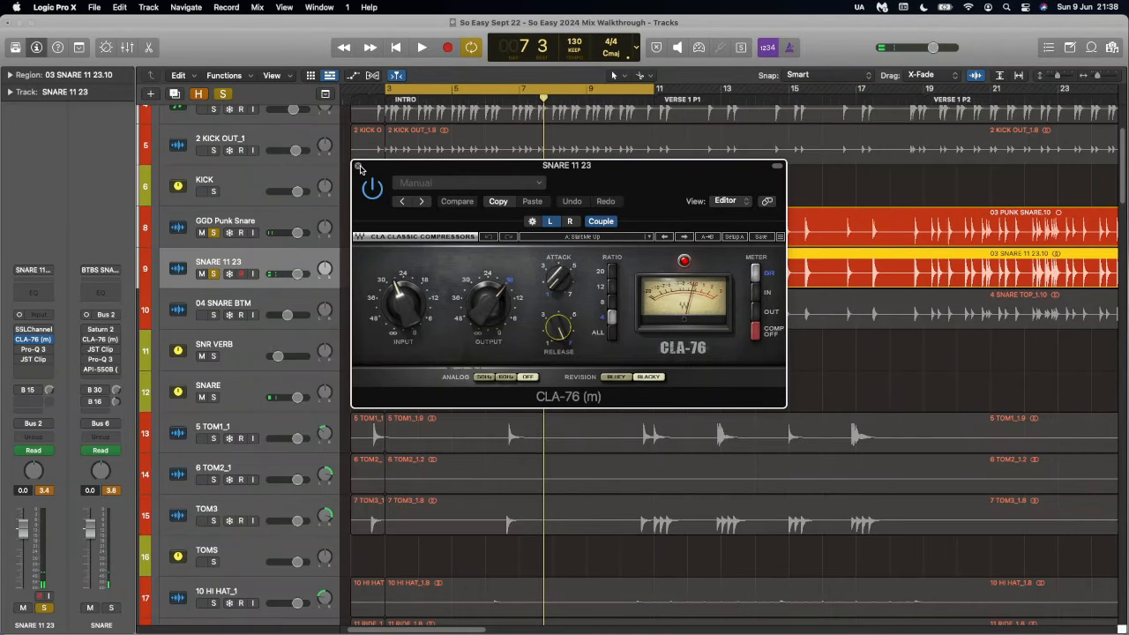
pyautogui.click(231, 136)
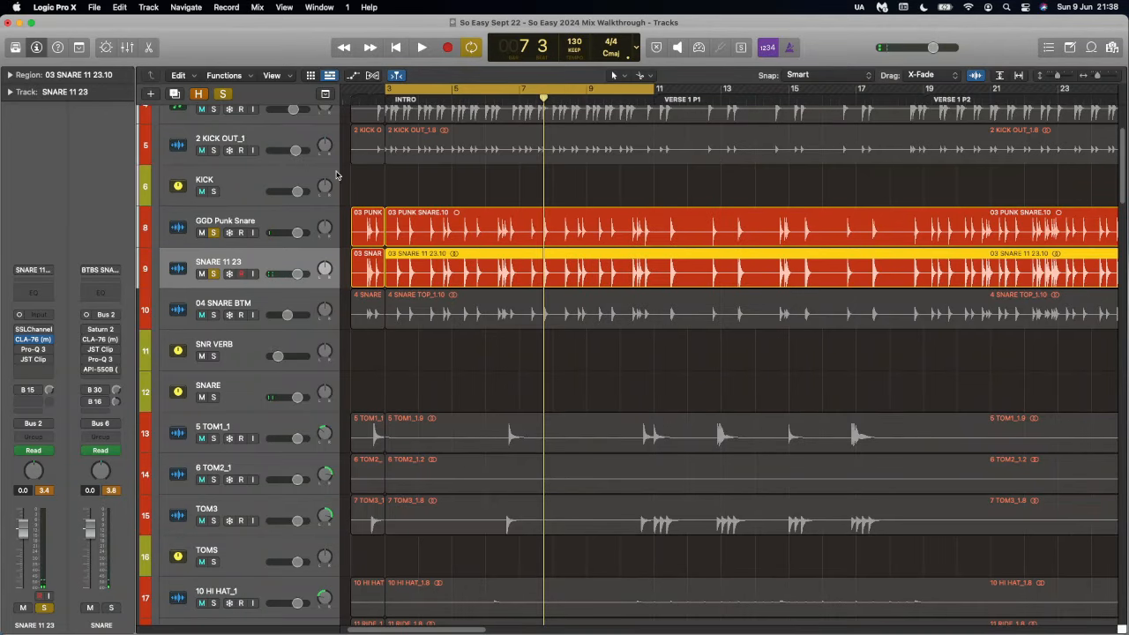
# Activate Pro-Q 3 on SNARE 11 23 and audition its cuts at 533.34 Hz and 3907.3 Hz in isolation.
pyautogui.click(34, 351)
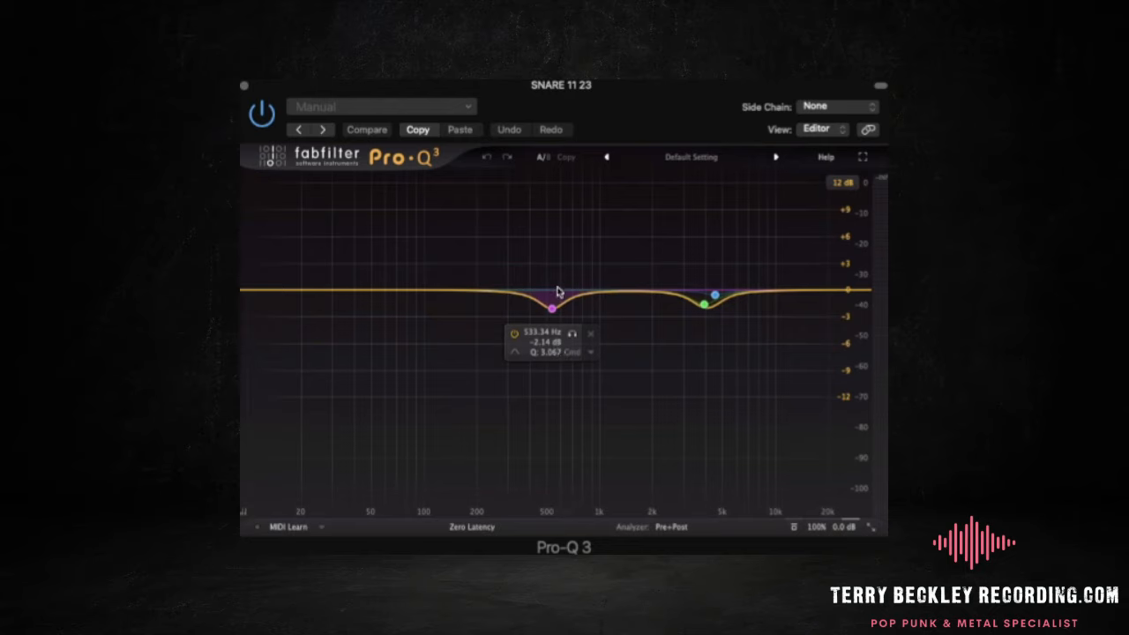
pyautogui.moveTo(552, 308)
pyautogui.moveTo(711, 304)
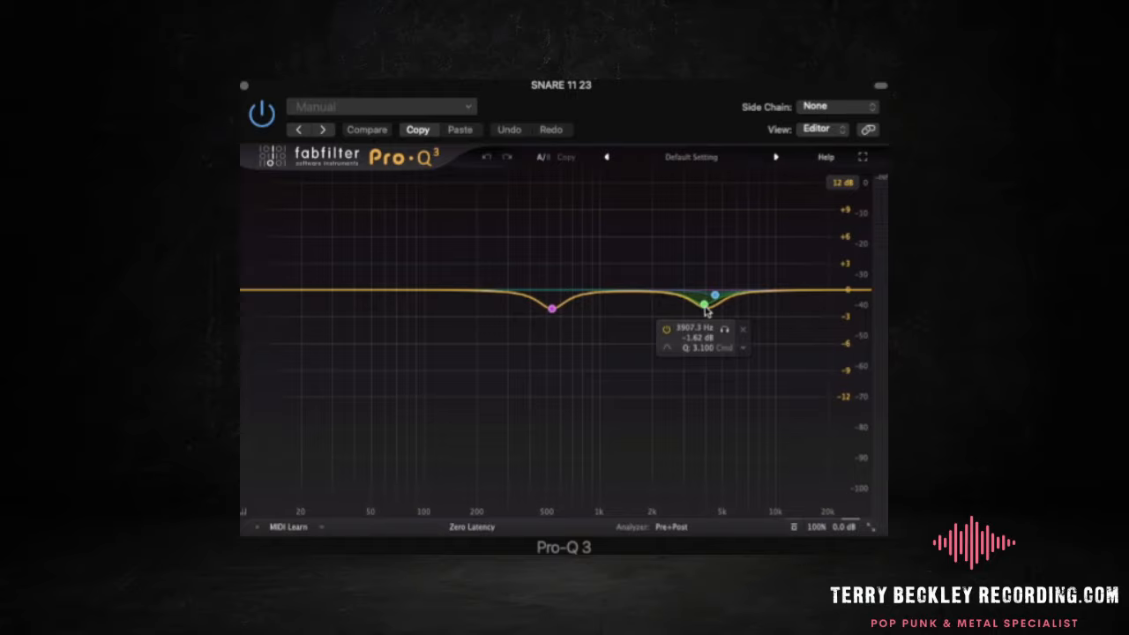
pyautogui.click(571, 336)
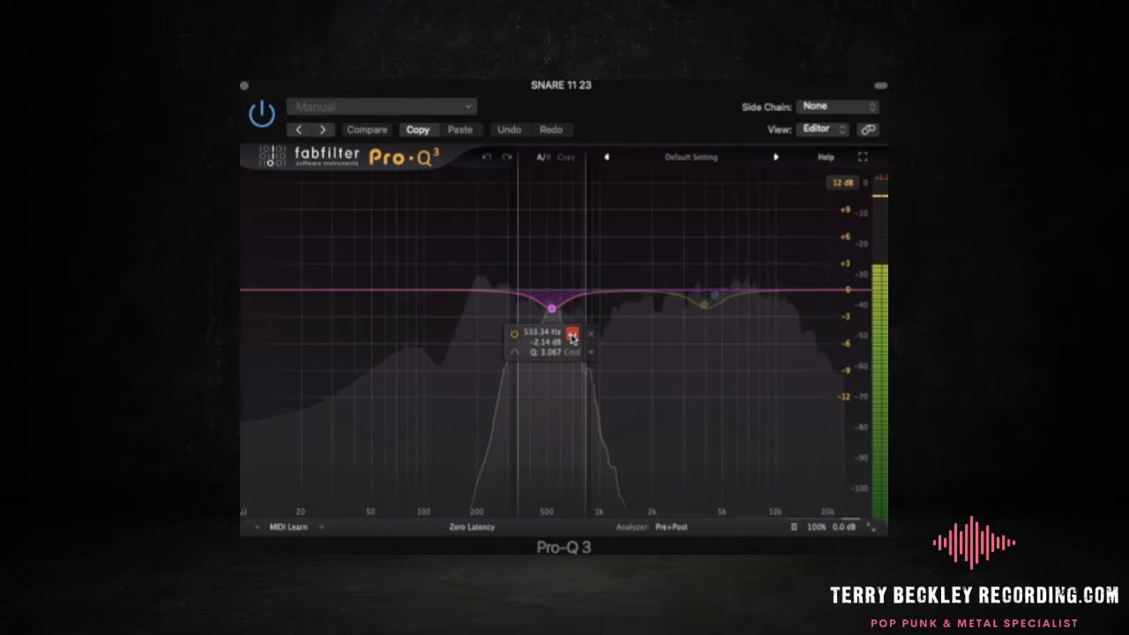
pyautogui.click(726, 331)
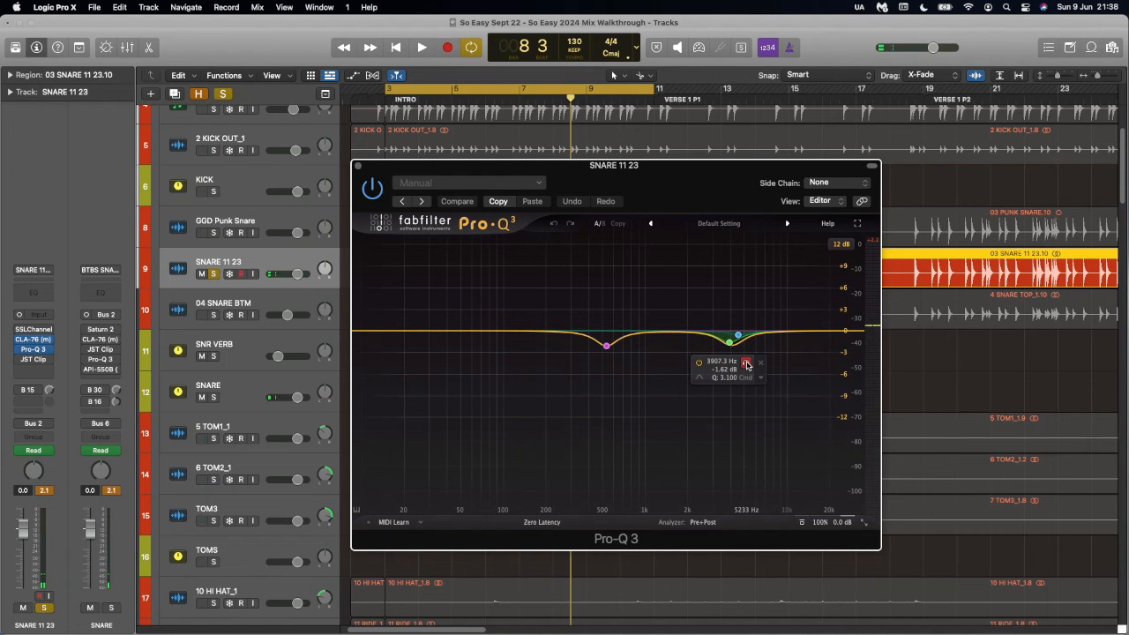
pyautogui.click(358, 167)
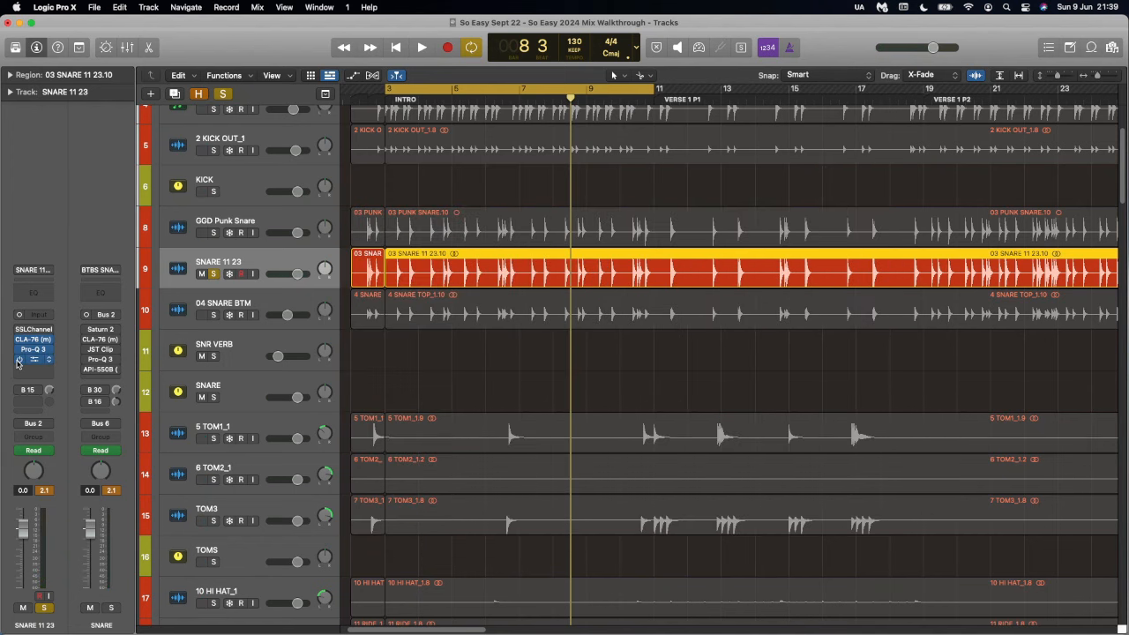
# Activate JST Clip on SNARE 11 23 and check the Bus 15 send on that track and on GGD Punk Snare.
pyautogui.click(21, 360)
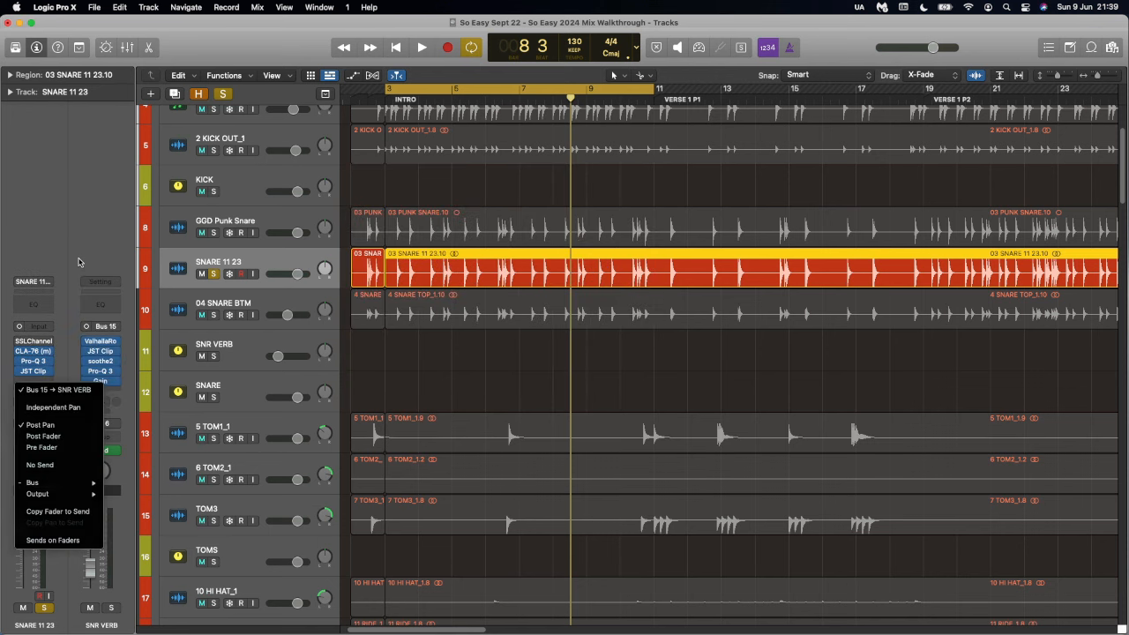
pyautogui.click(80, 260)
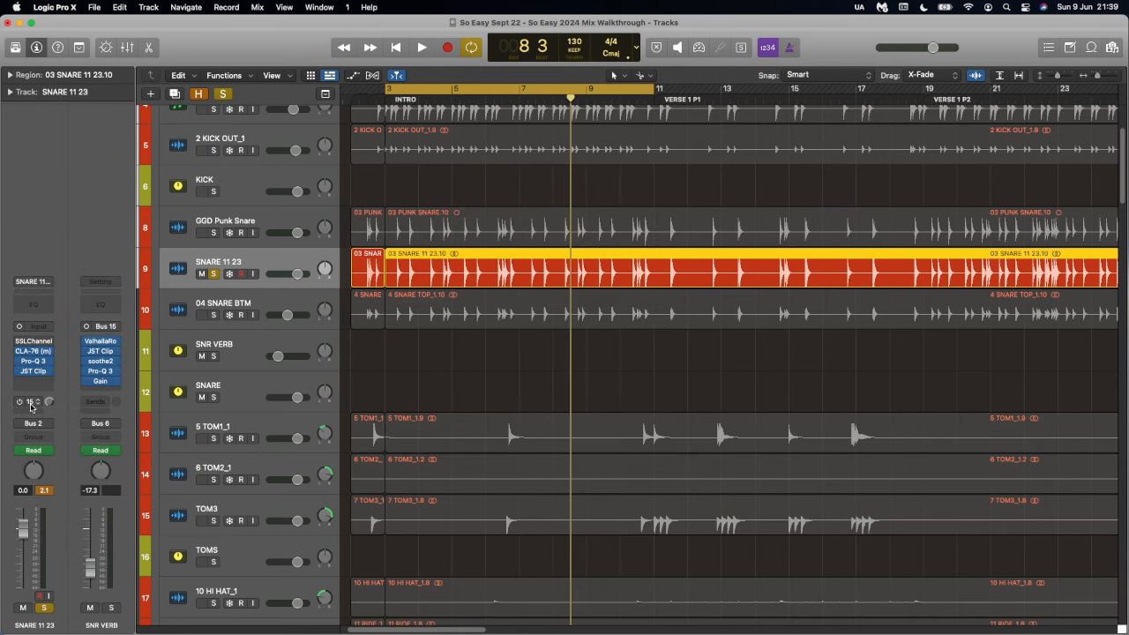
pyautogui.click(262, 230)
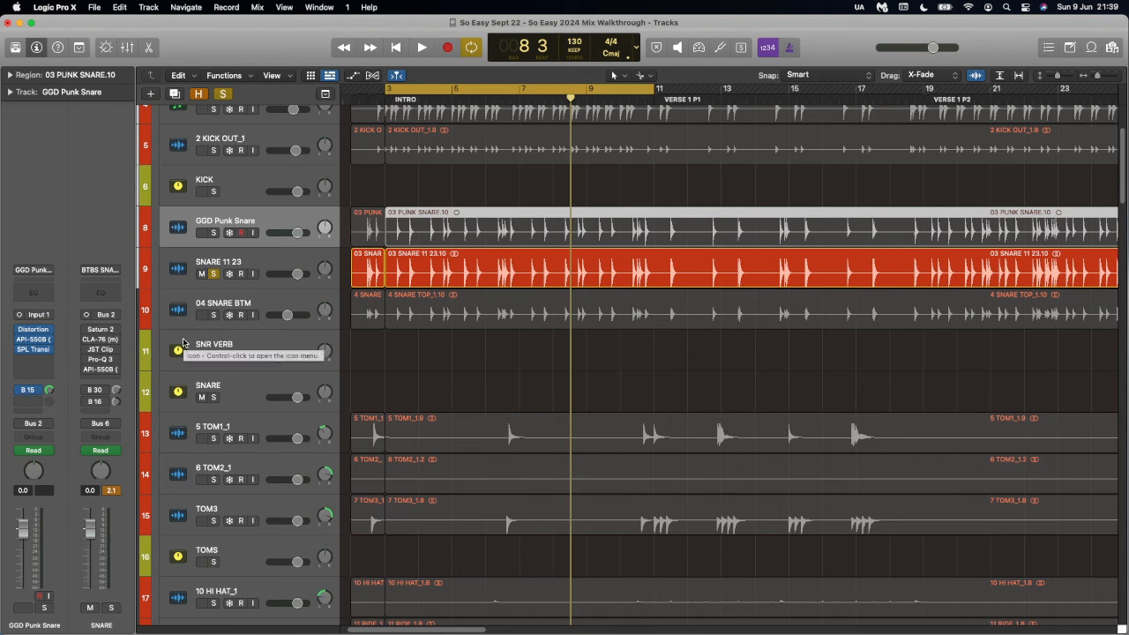
# Solo 04 SNARE BTM alongside the other snares and inspect its Transify and SSLChannel settings.
pyautogui.click(219, 314)
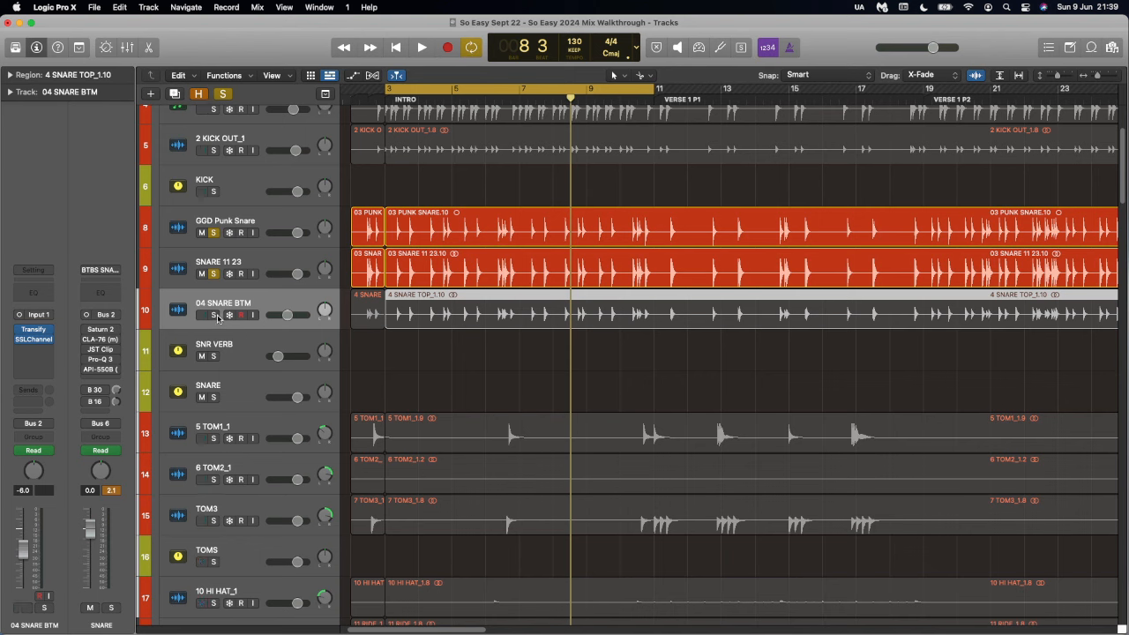
pyautogui.click(213, 315)
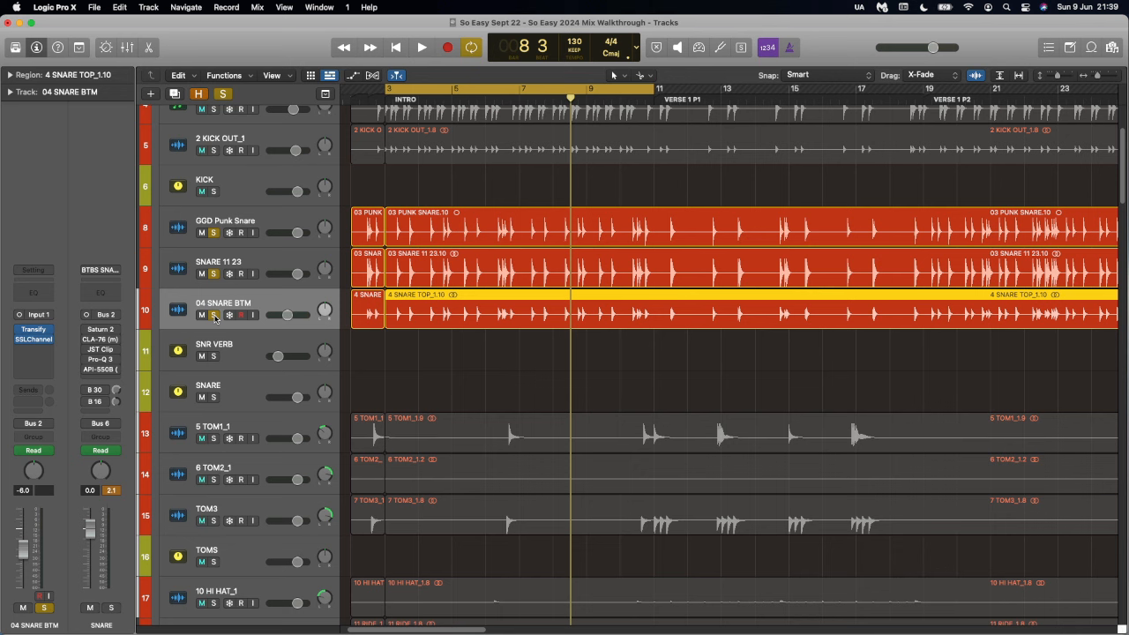
pyautogui.click(34, 332)
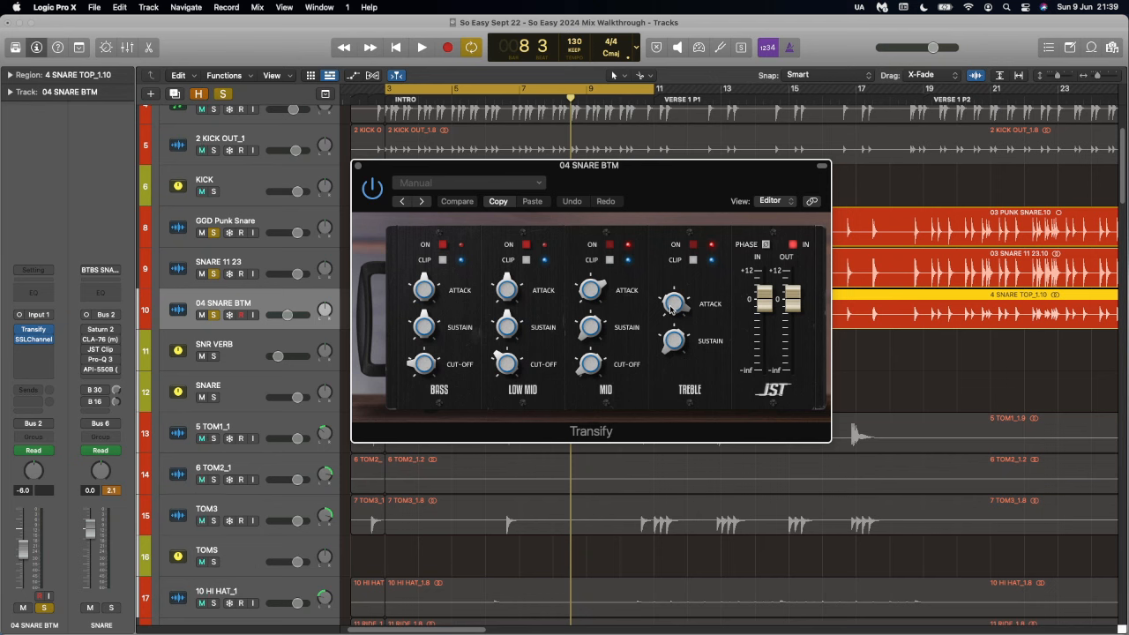
pyautogui.click(34, 339)
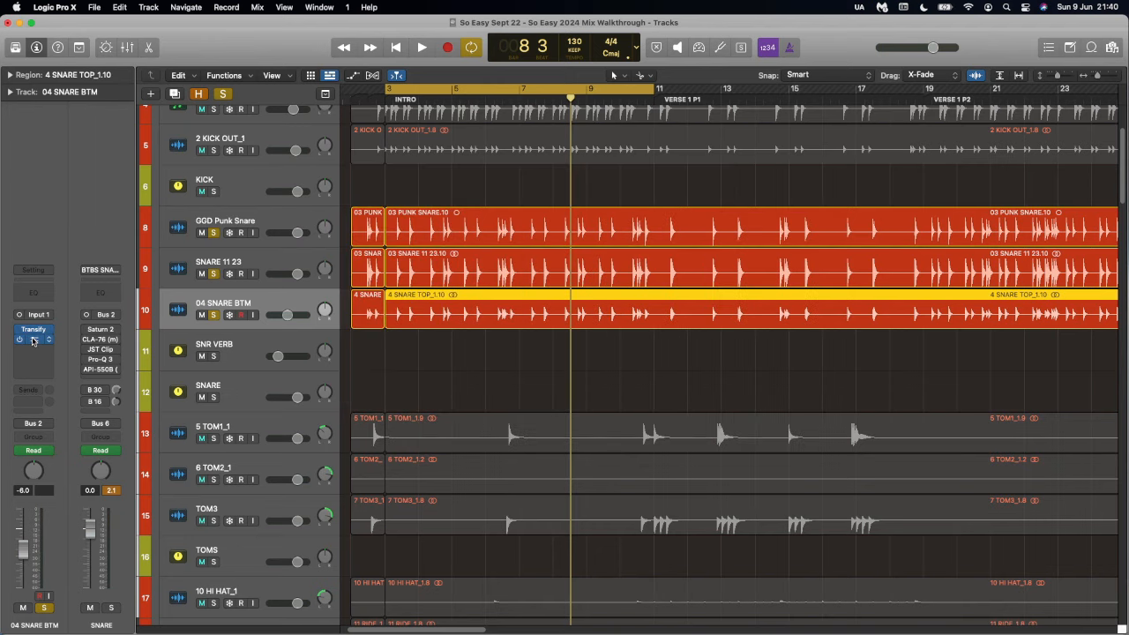
pyautogui.moveTo(573, 184); pyautogui.dragTo(633, 75)
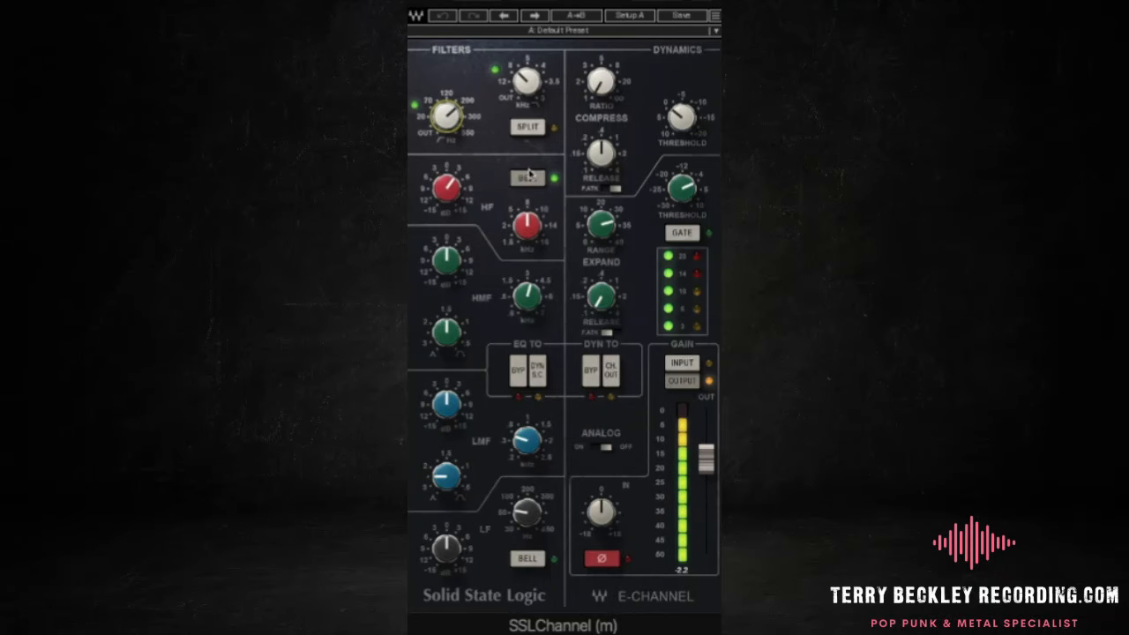
# Select SNR VERB, inspect its Valhalla reverb and audition the bus soloed alongside the three snare tracks.
pyautogui.click(513, 165)
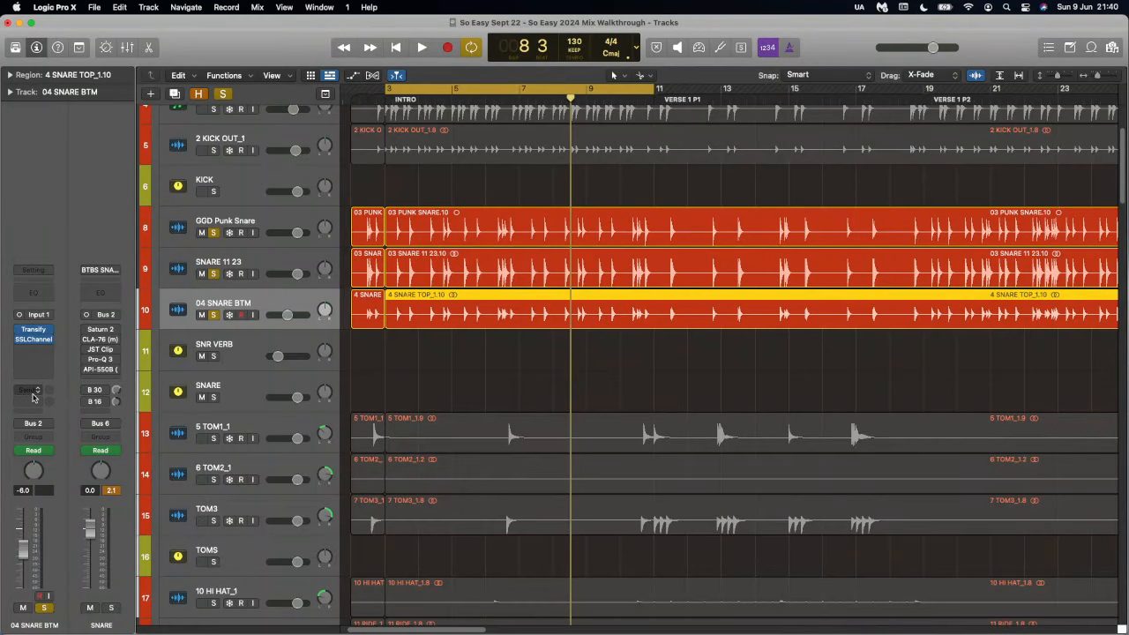
pyautogui.click(238, 362)
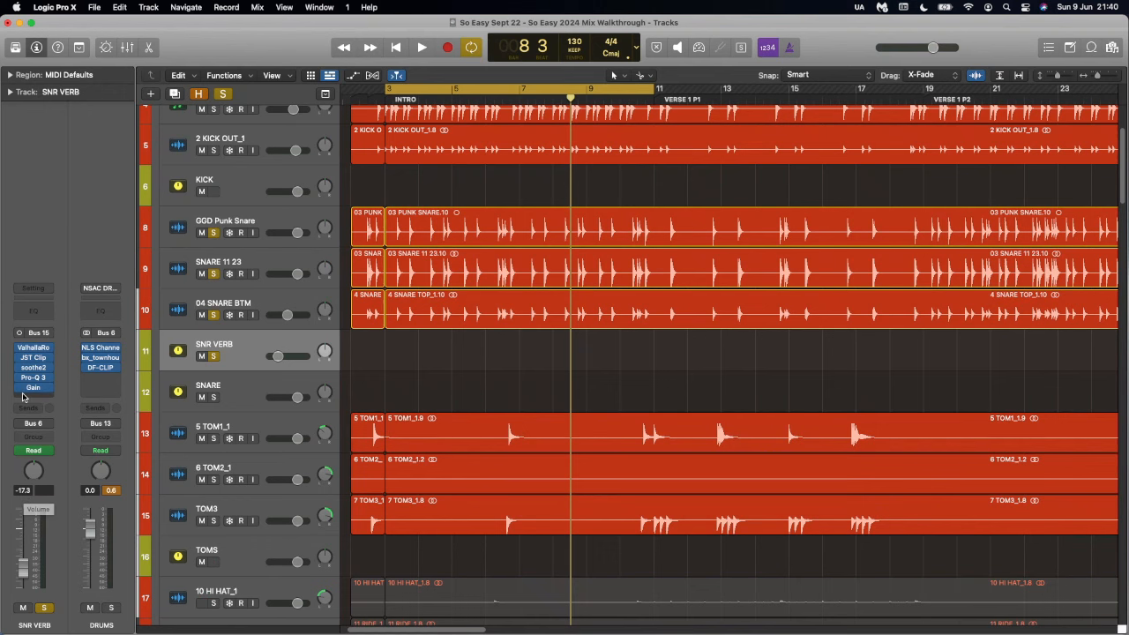
pyautogui.click(34, 348)
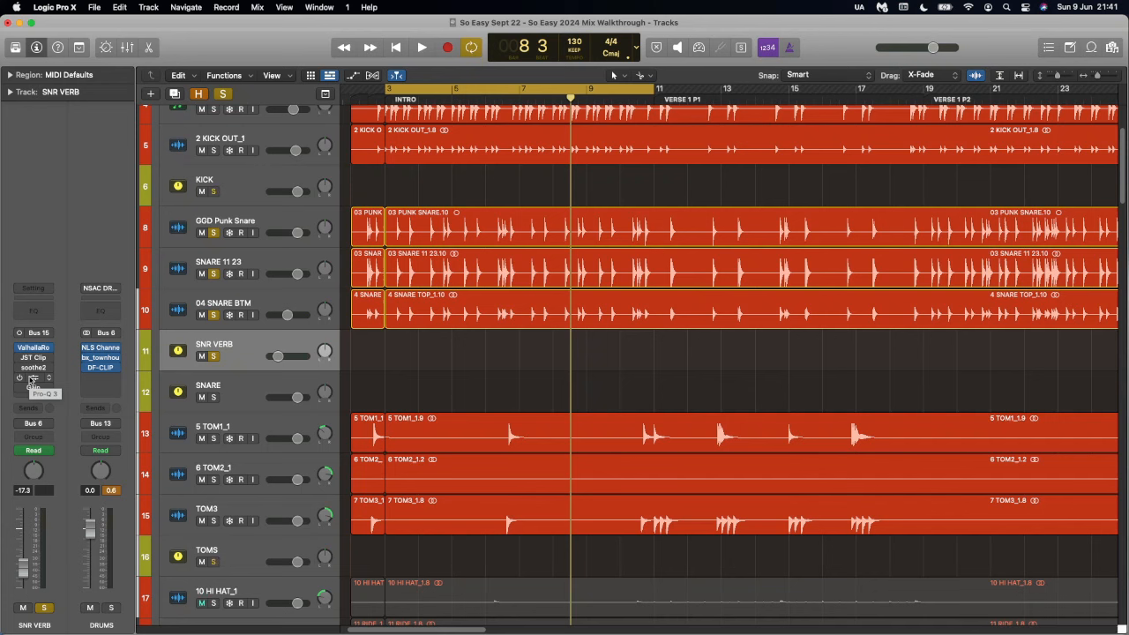
pyautogui.press('space')
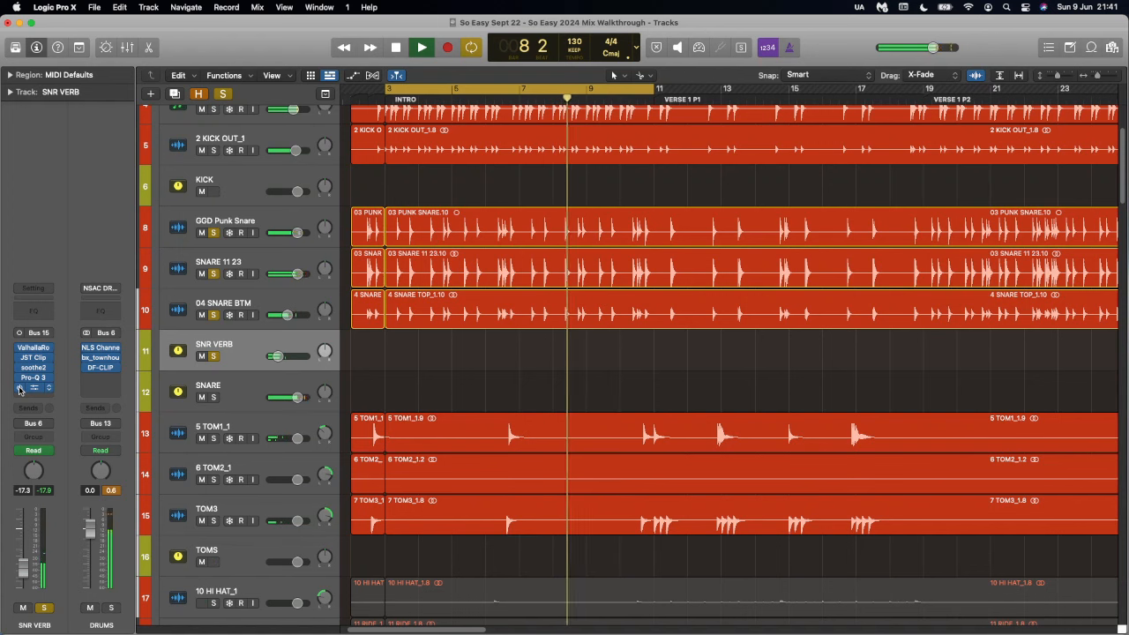
pyautogui.press('space')
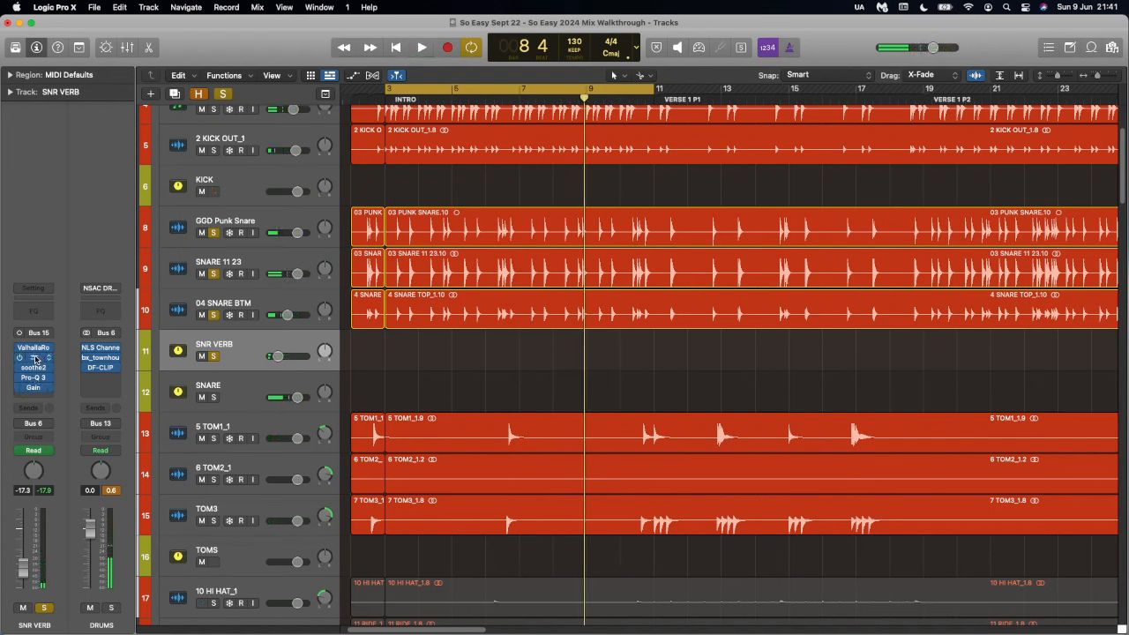
# Inspect the JST Clip, soothe2 and Pro-Q 3 settings on SNR VERB one after another.
pyautogui.click(35, 363)
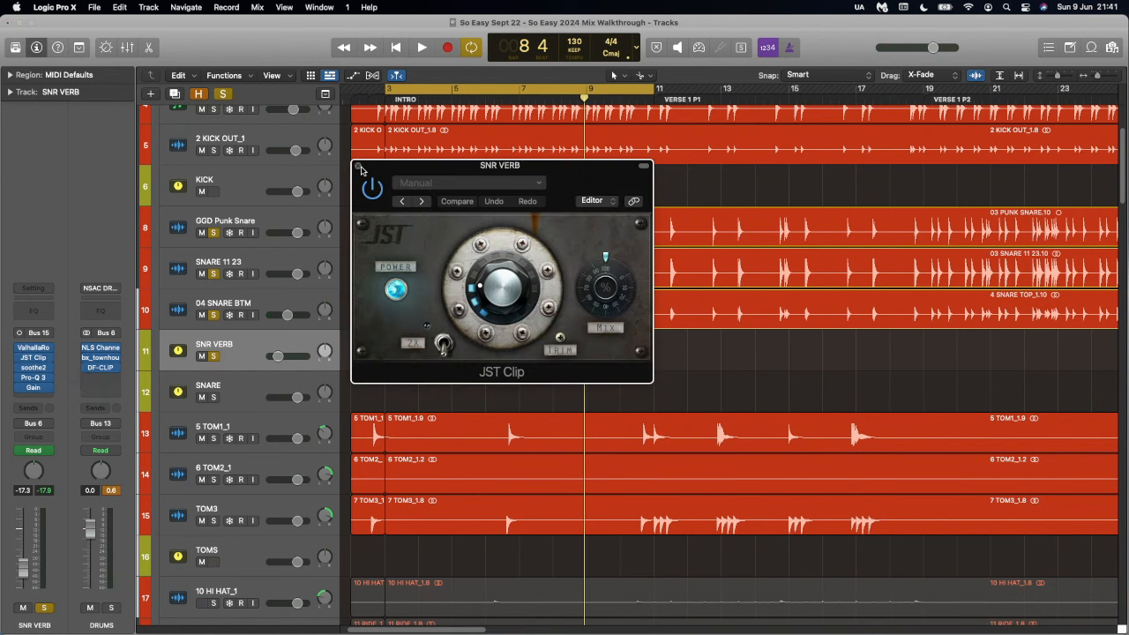
pyautogui.click(358, 167)
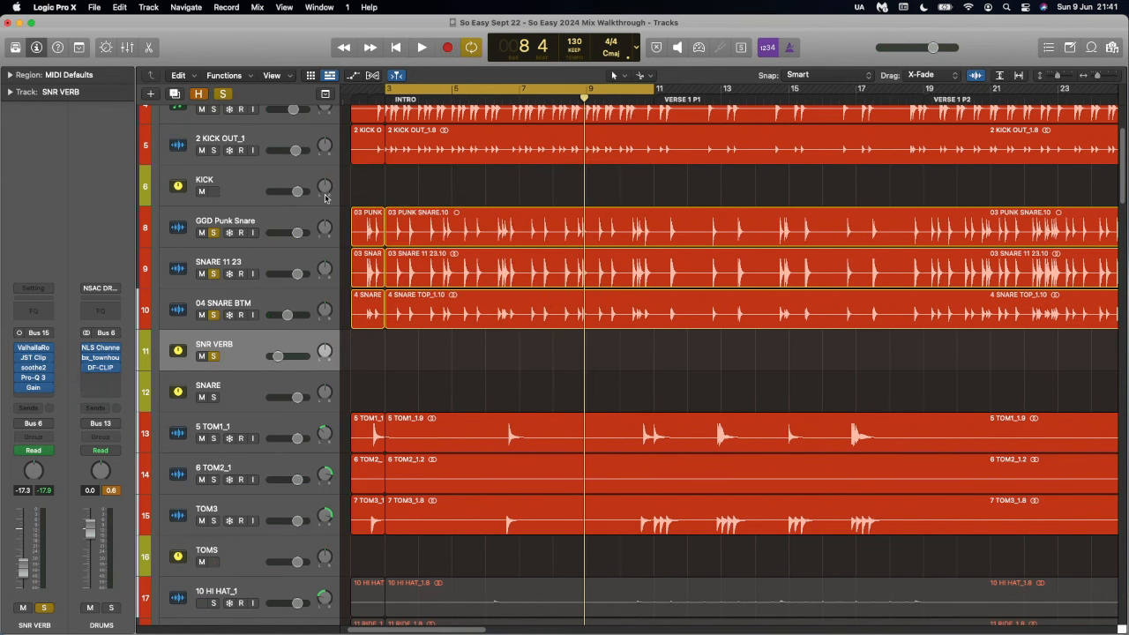
pyautogui.click(34, 367)
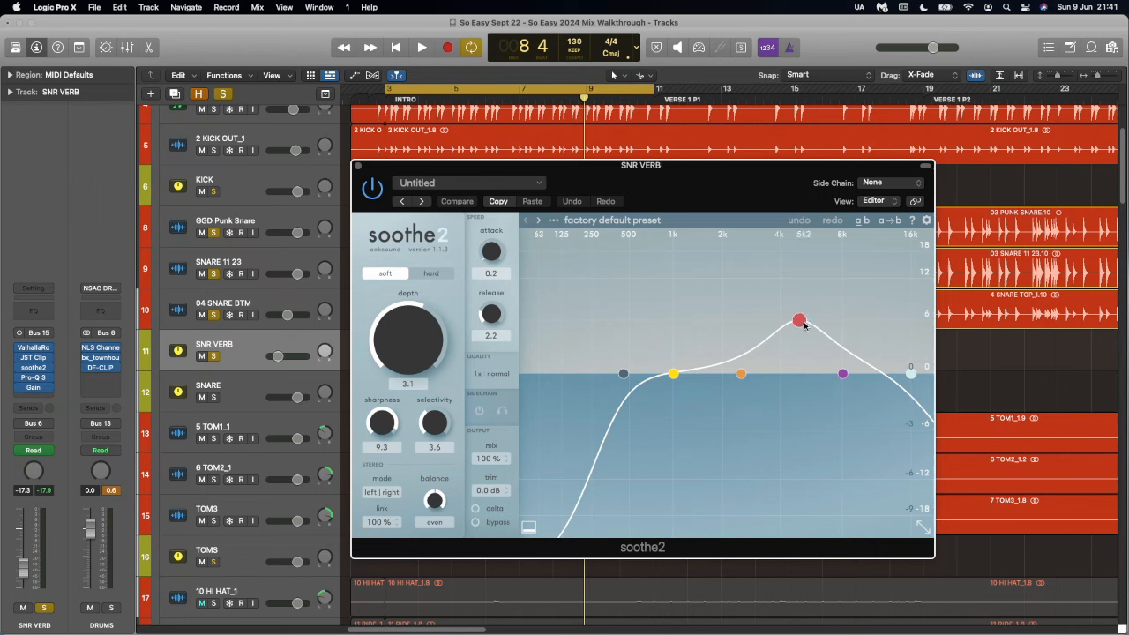
pyautogui.click(358, 167)
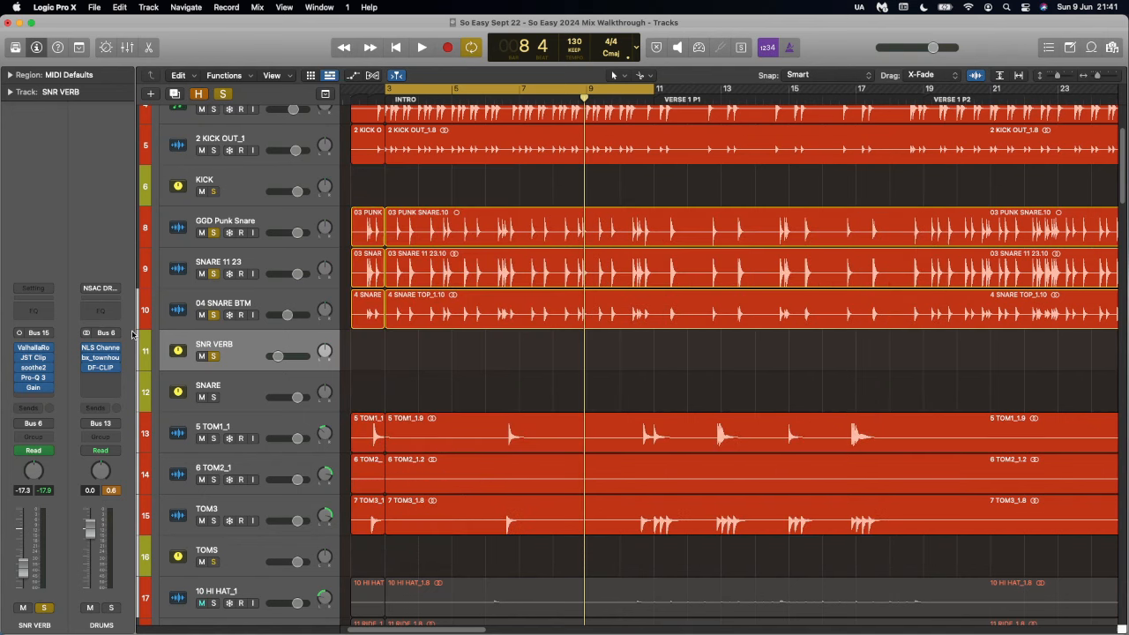
pyautogui.click(32, 378)
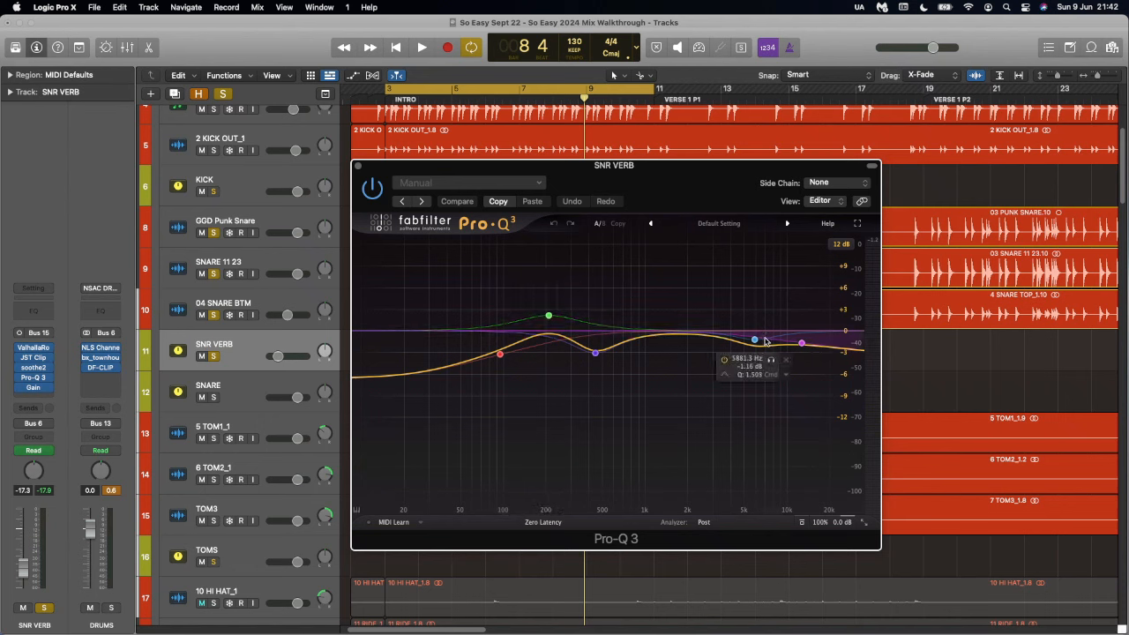
pyautogui.click(357, 165)
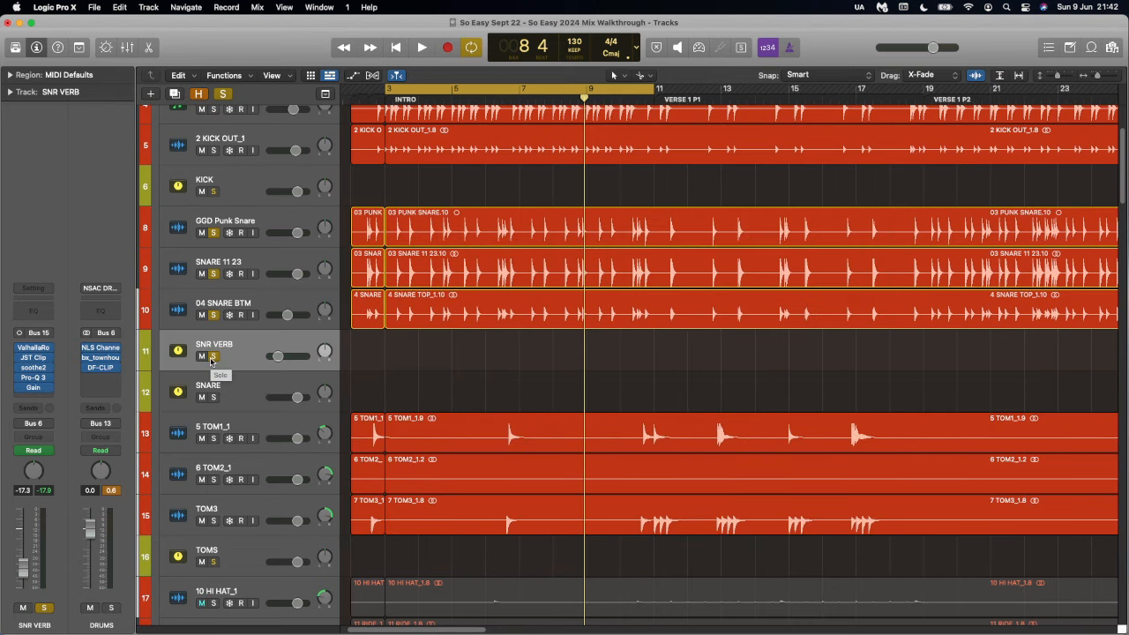
# Play the intro loop and toggle the SNR VERB mute to compare the snares with and without reverb.
pyautogui.press('space')
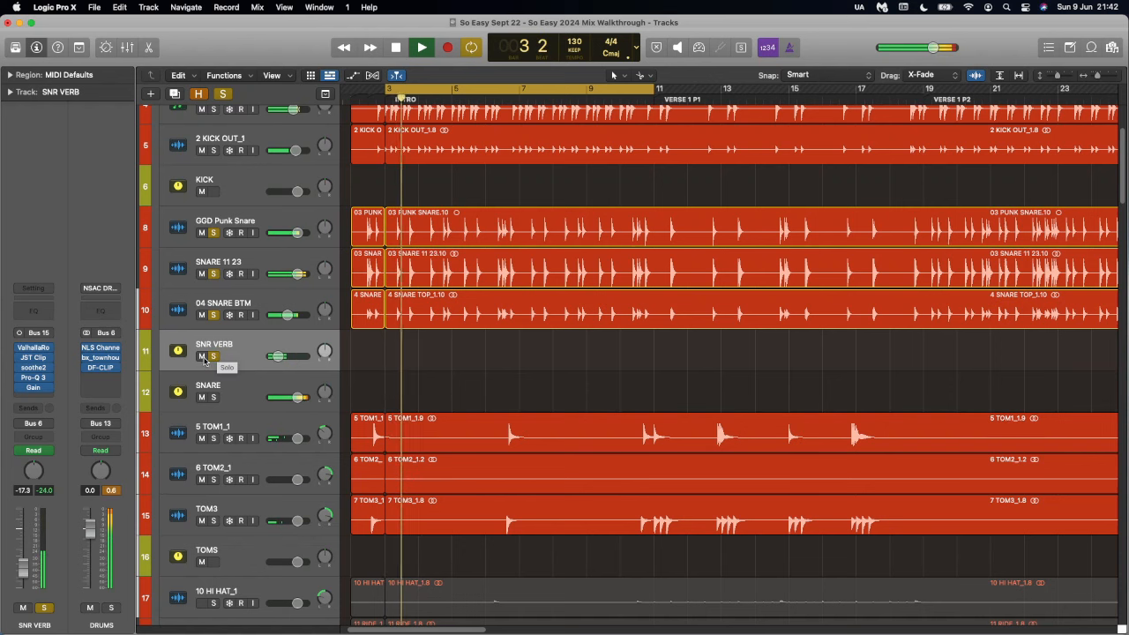
pyautogui.click(202, 356)
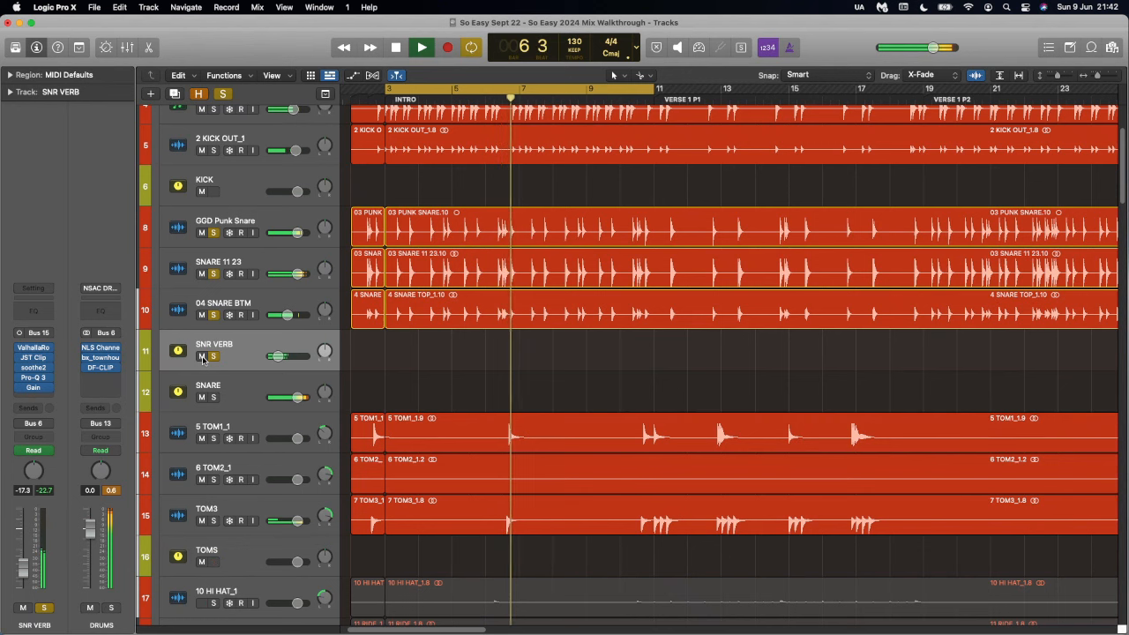
pyautogui.press('space')
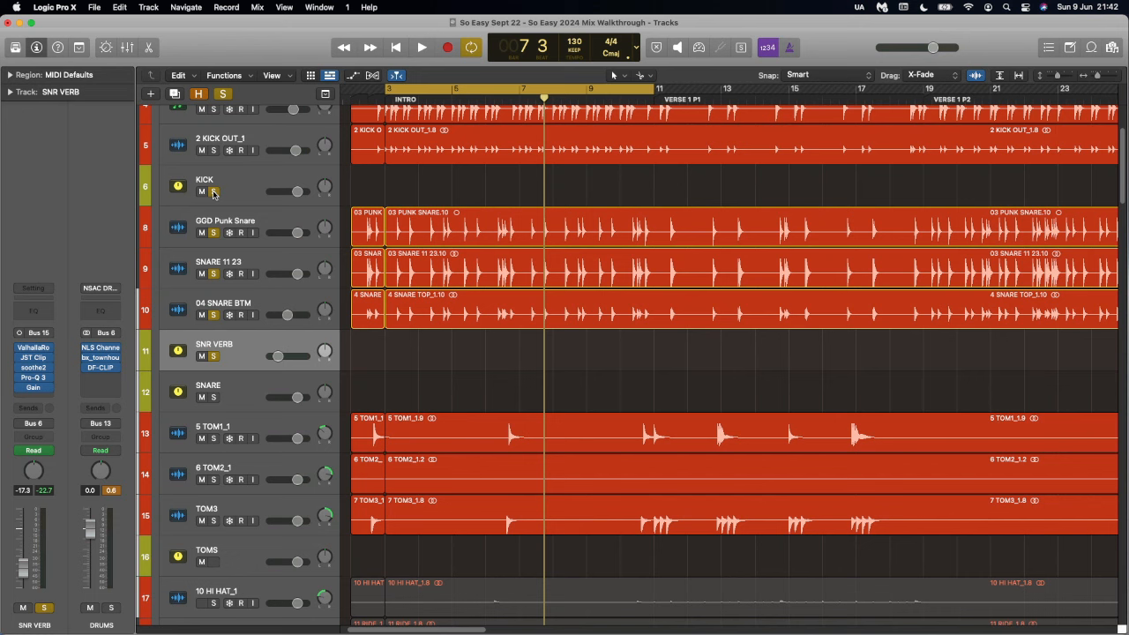
# Audition the kick and snares together, comparing the sound with SNR VERB muted and soloed.
pyautogui.press('space')
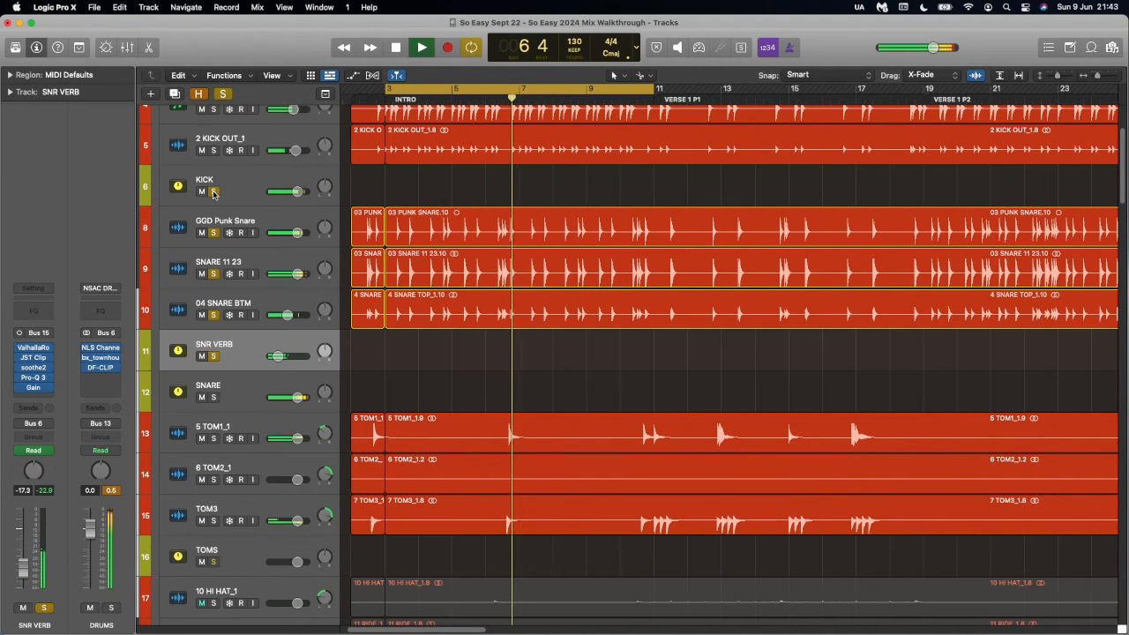
pyautogui.press('space')
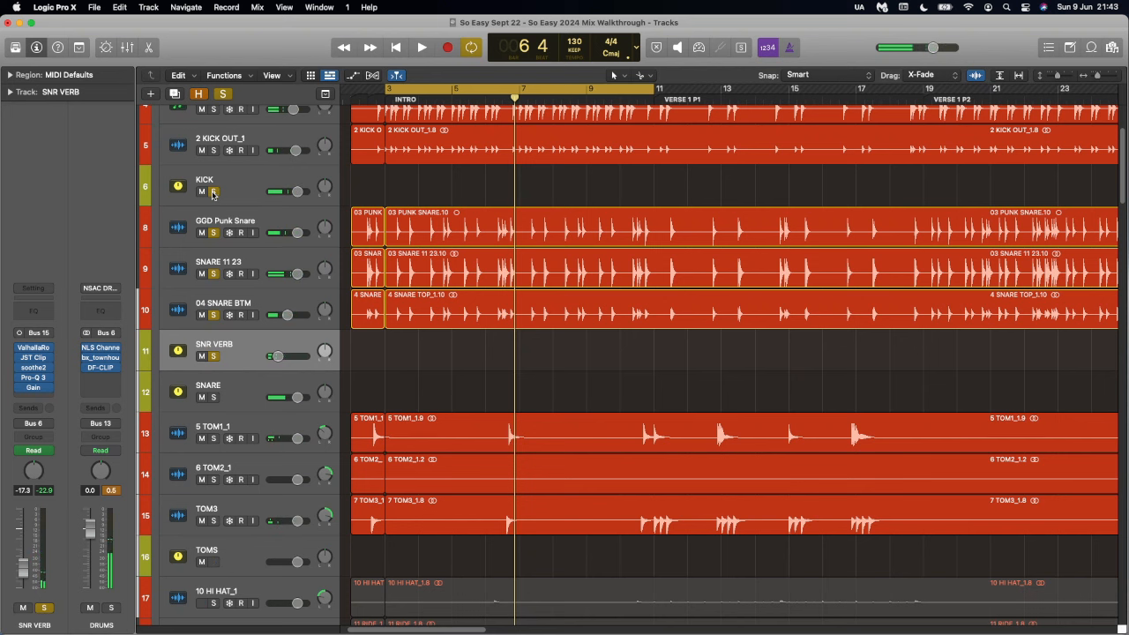
pyautogui.click(202, 357)
pyautogui.press('space')
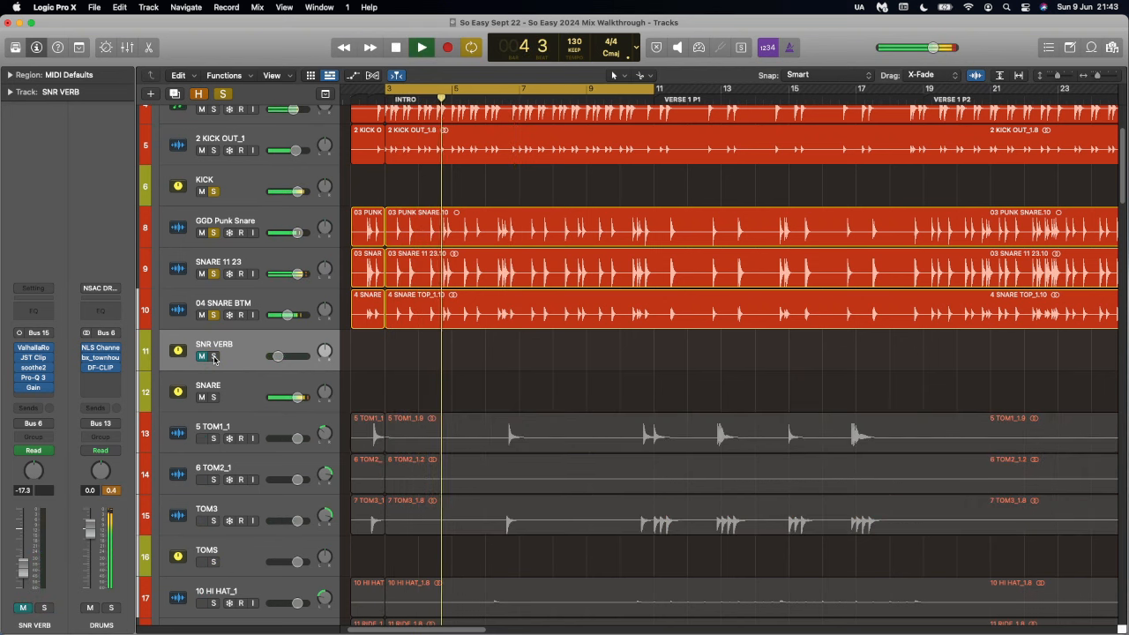
pyautogui.click(213, 357)
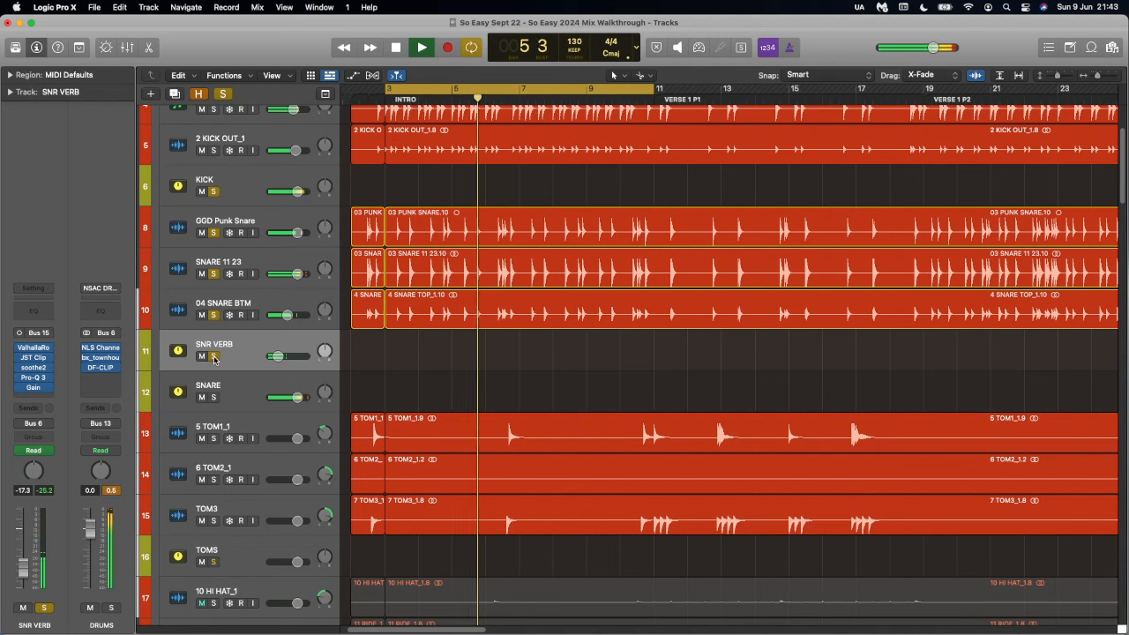
pyautogui.press('space')
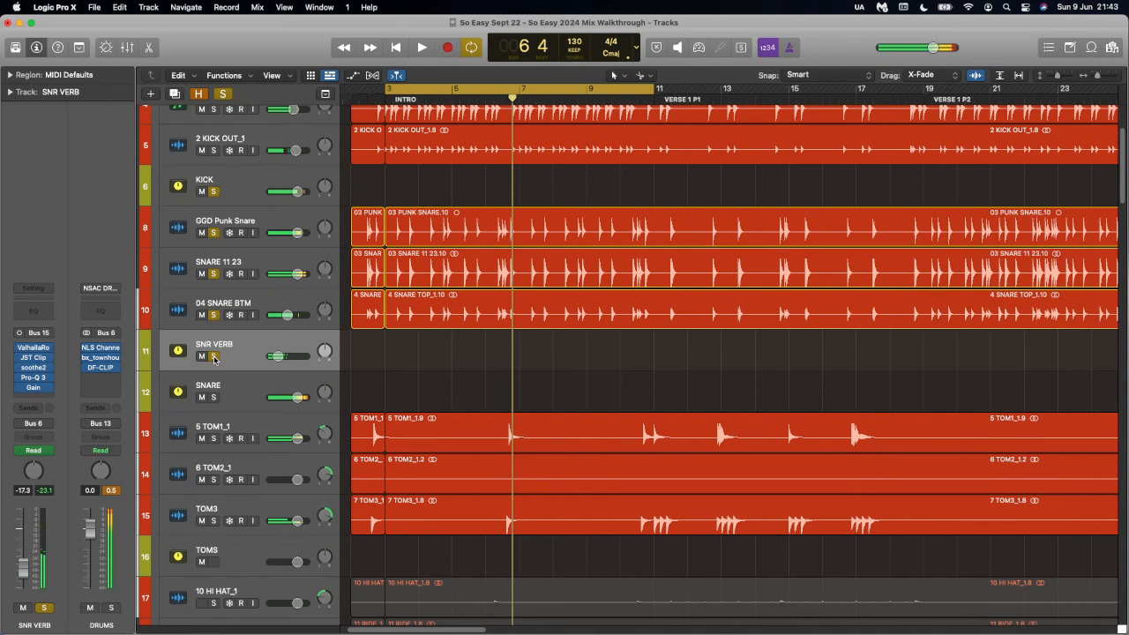
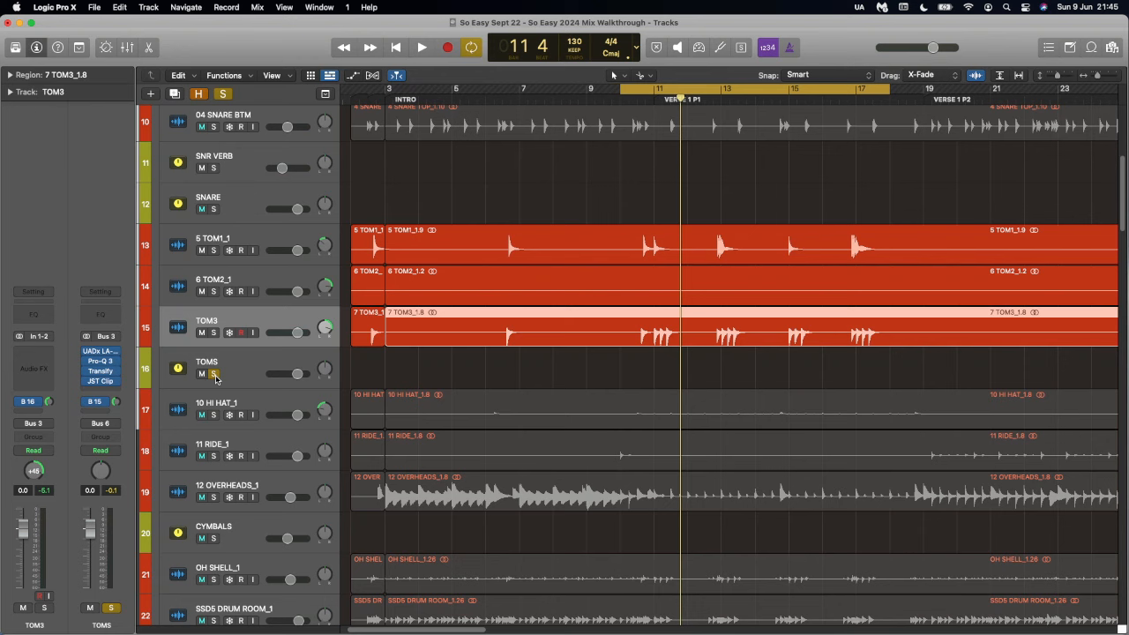
# Audition the soloed toms in verse 1, then inspect the UADx LA-2A Tube Compressor on the TOMS bus.
pyautogui.press('space')
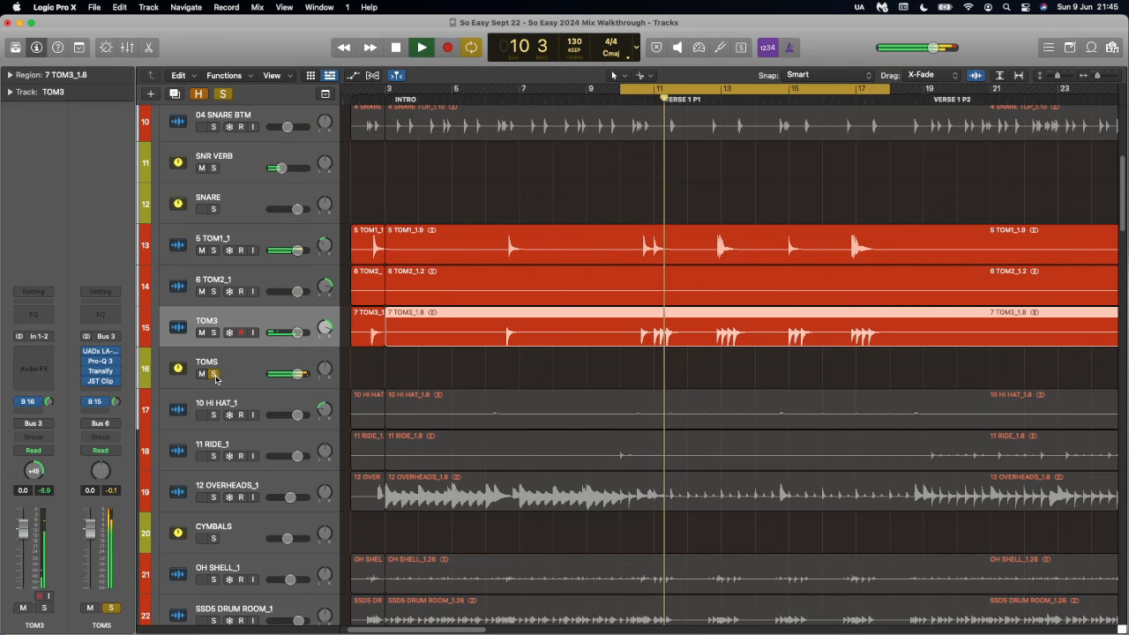
pyautogui.press('space')
pyautogui.click(215, 377)
pyautogui.click(33, 353)
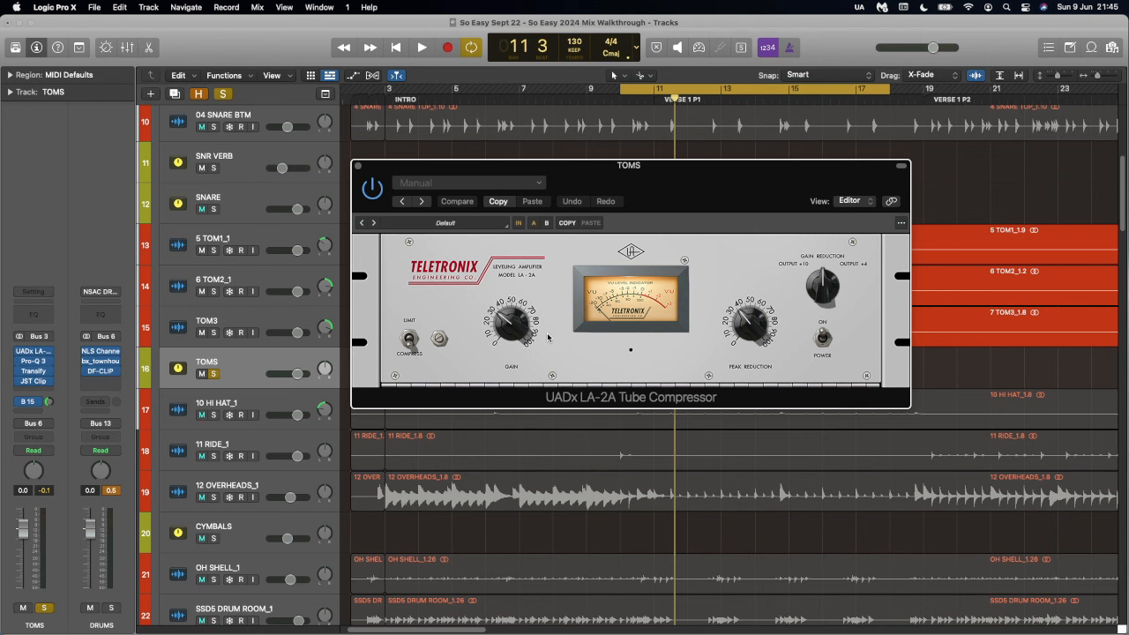
# Inspect the Pro-Q 3 bands on TOMS and play the toms with the EQ bypassed and active for comparison.
pyautogui.click(47, 362)
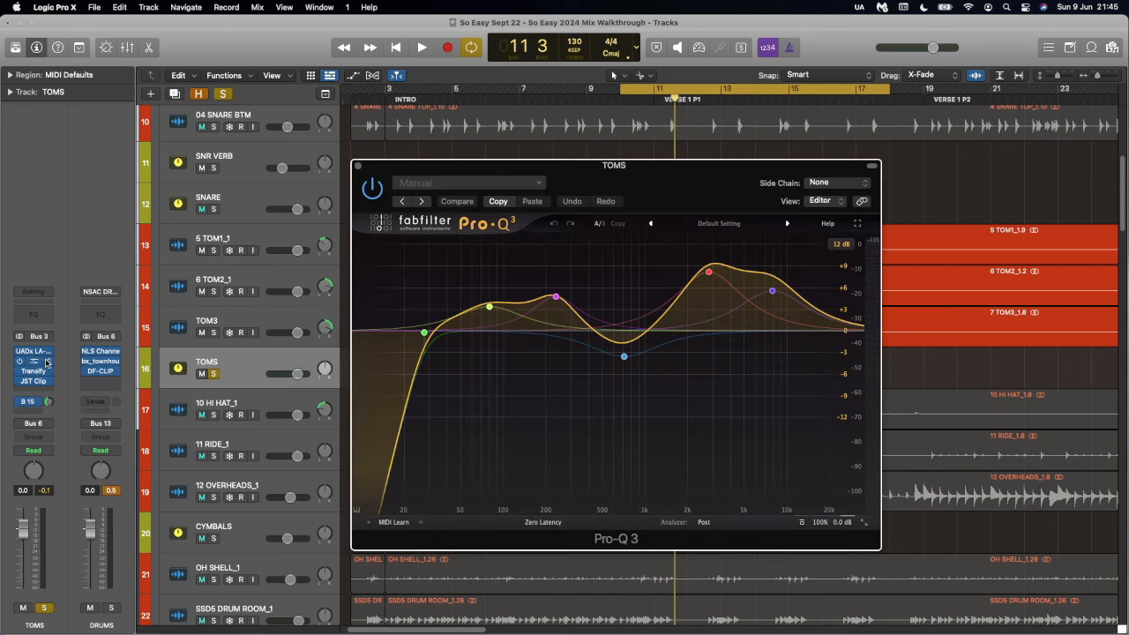
pyautogui.moveTo(625, 358)
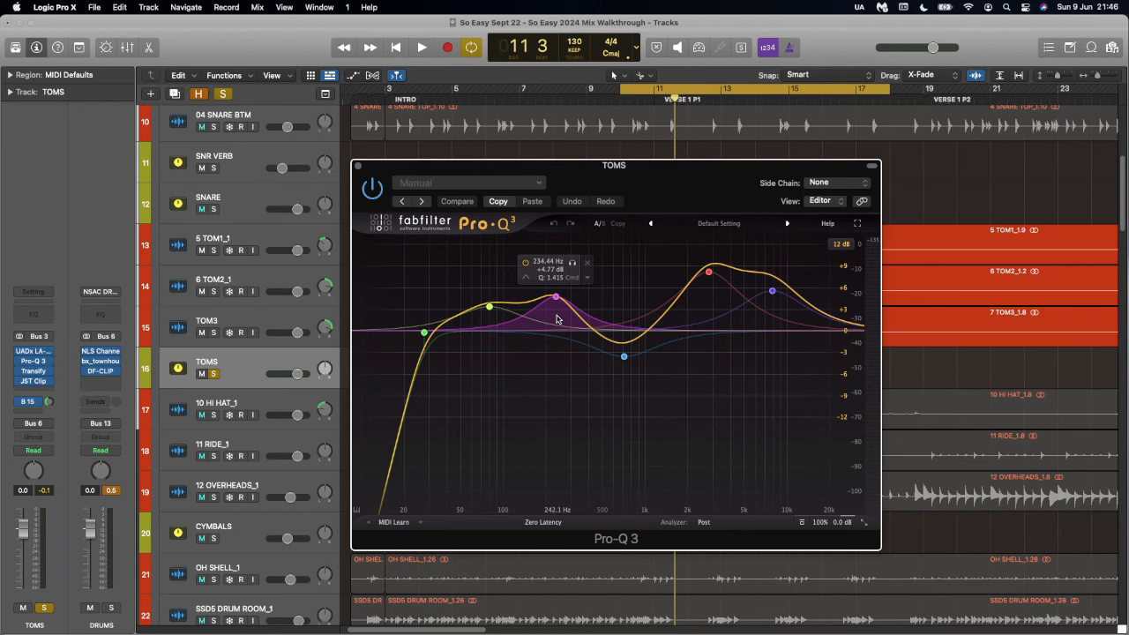
pyautogui.click(801, 522)
pyautogui.press('space')
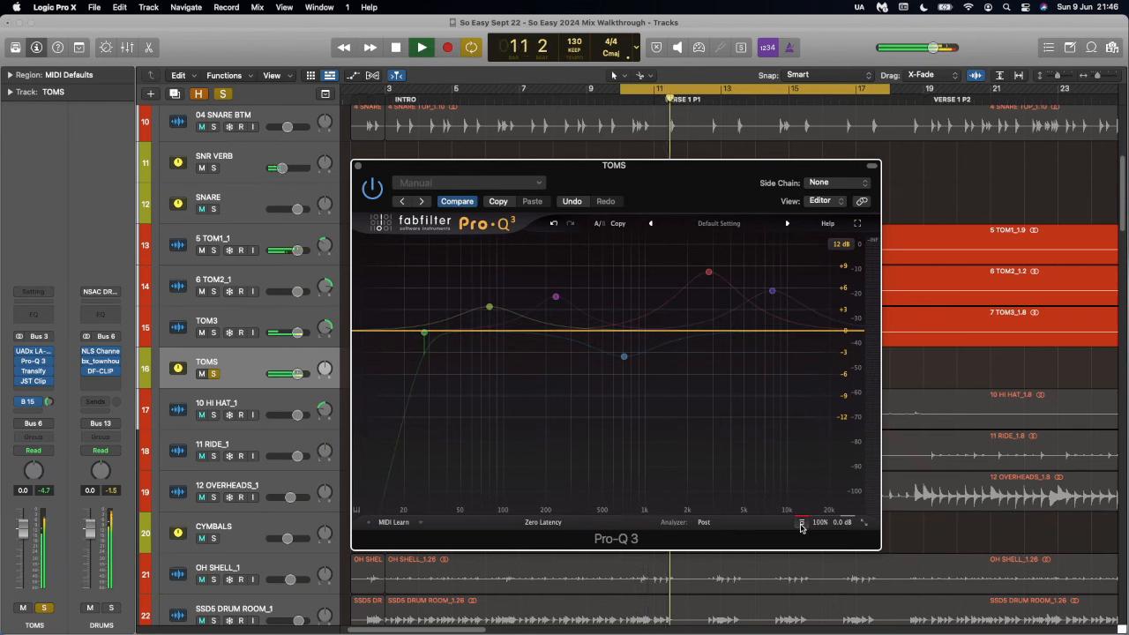
pyautogui.click(801, 523)
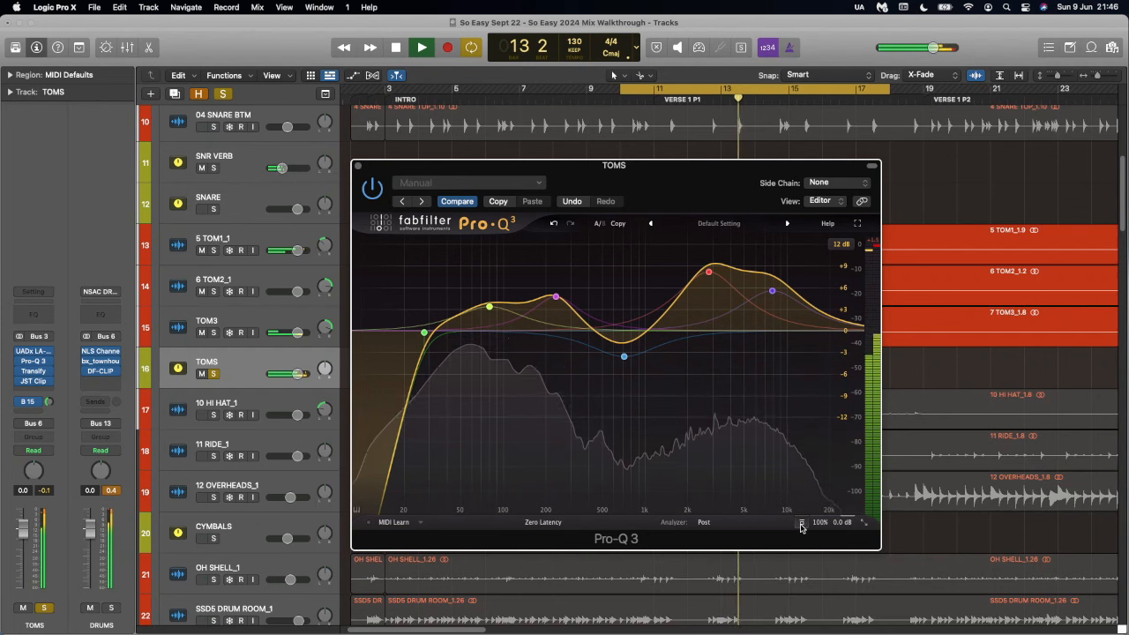
pyautogui.press('space')
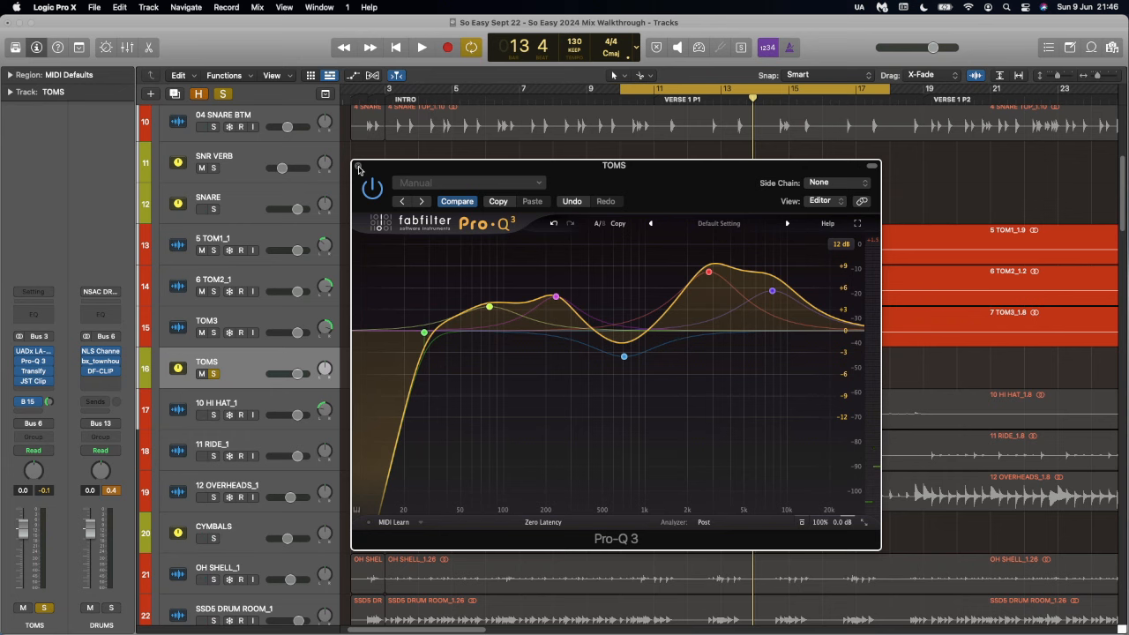
pyautogui.click(357, 167)
# Inspect the Transify and JST Clip settings on TOMS and check its Bus 15 send to SNR VERB.
pyautogui.click(33, 371)
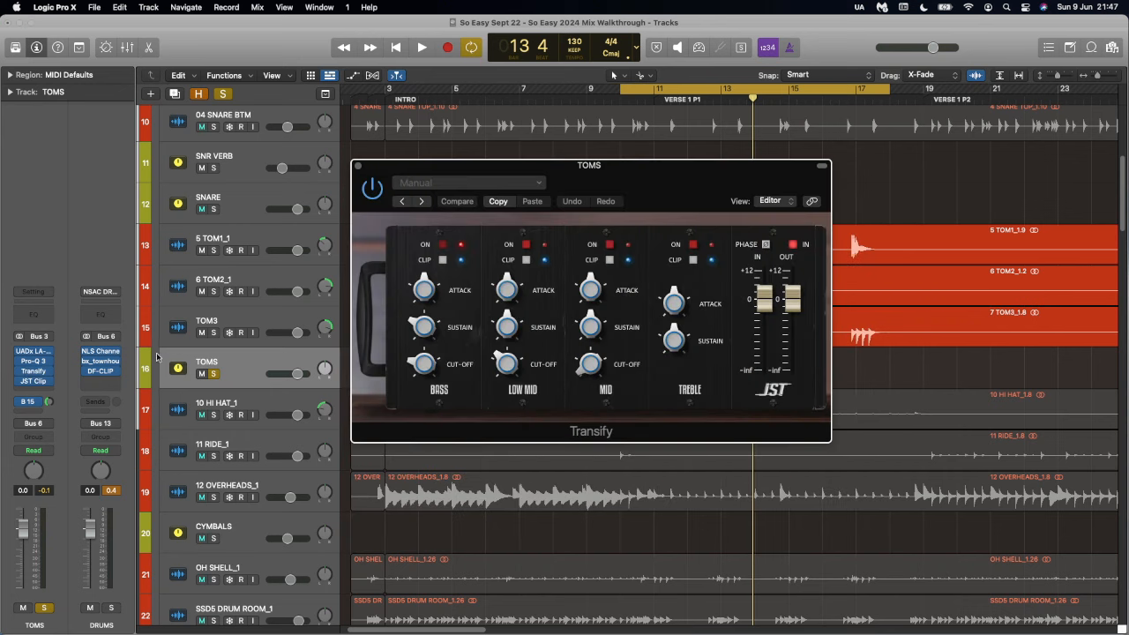
pyautogui.click(446, 322)
pyautogui.moveTo(423, 369)
pyautogui.click(33, 381)
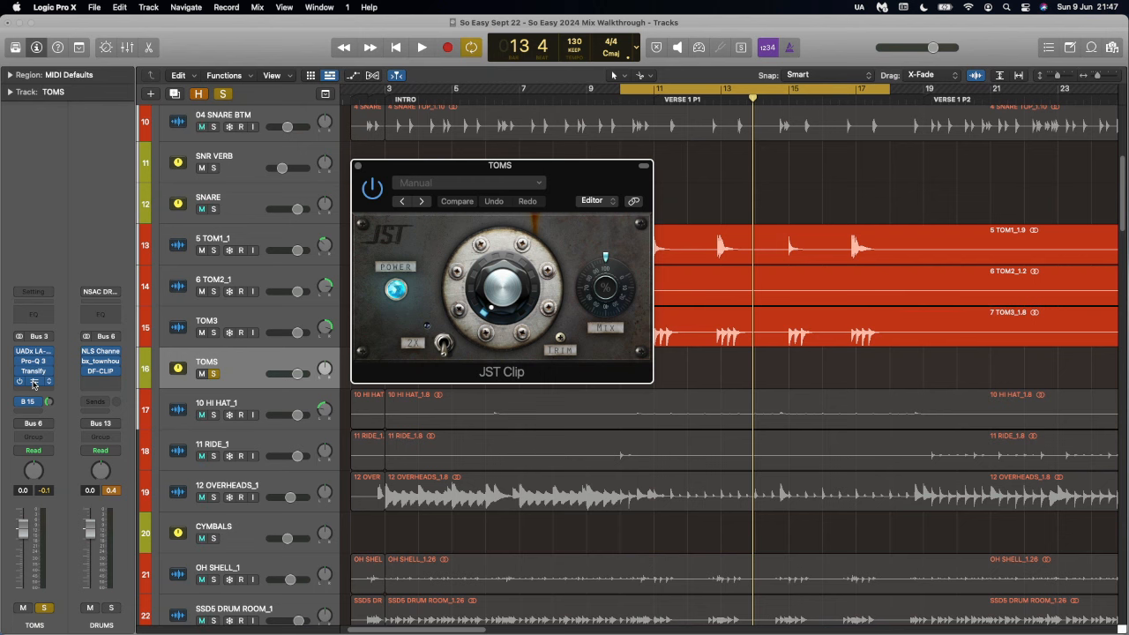
pyautogui.click(358, 166)
pyautogui.click(35, 402)
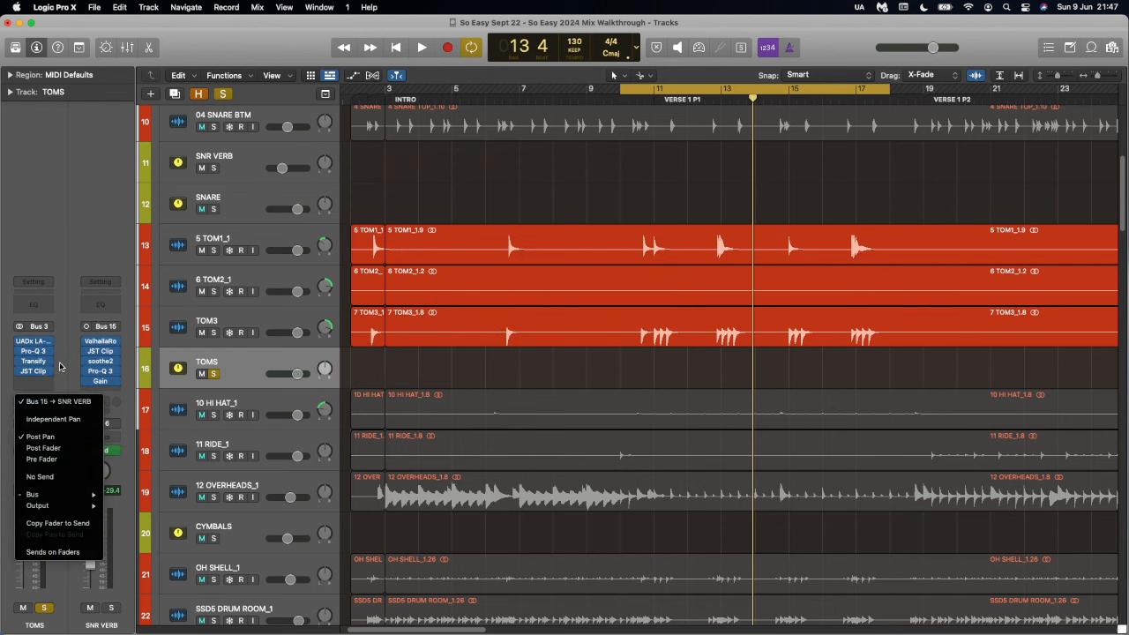
pyautogui.click(60, 366)
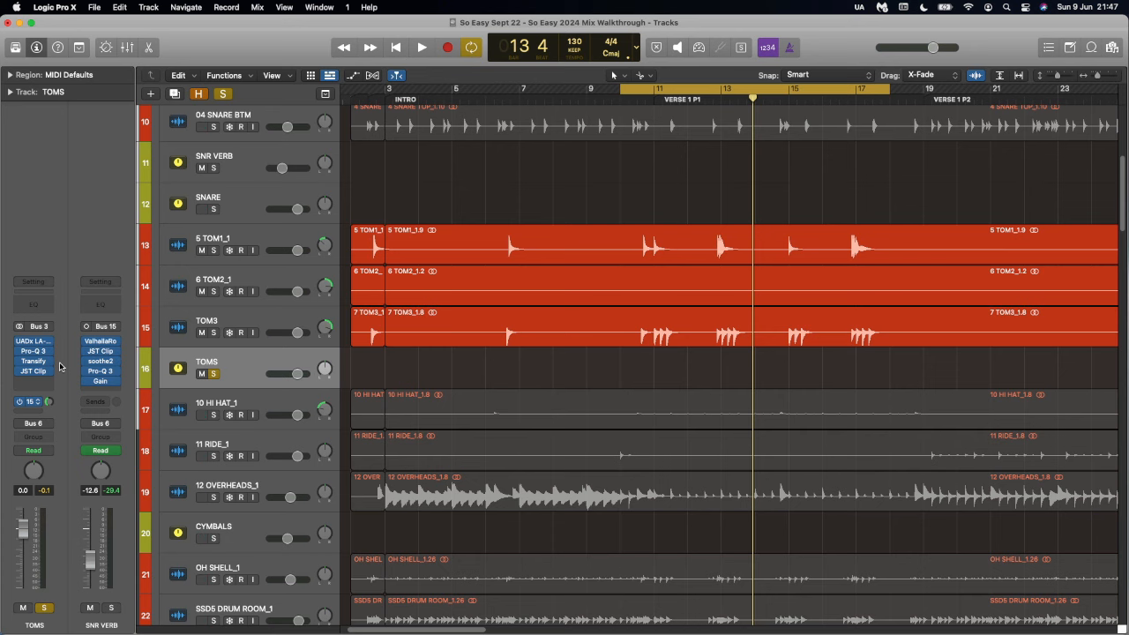
# Select 10 HI HAT_1 and inspect its panning and SPL transient plug-in.
pyautogui.click(298, 406)
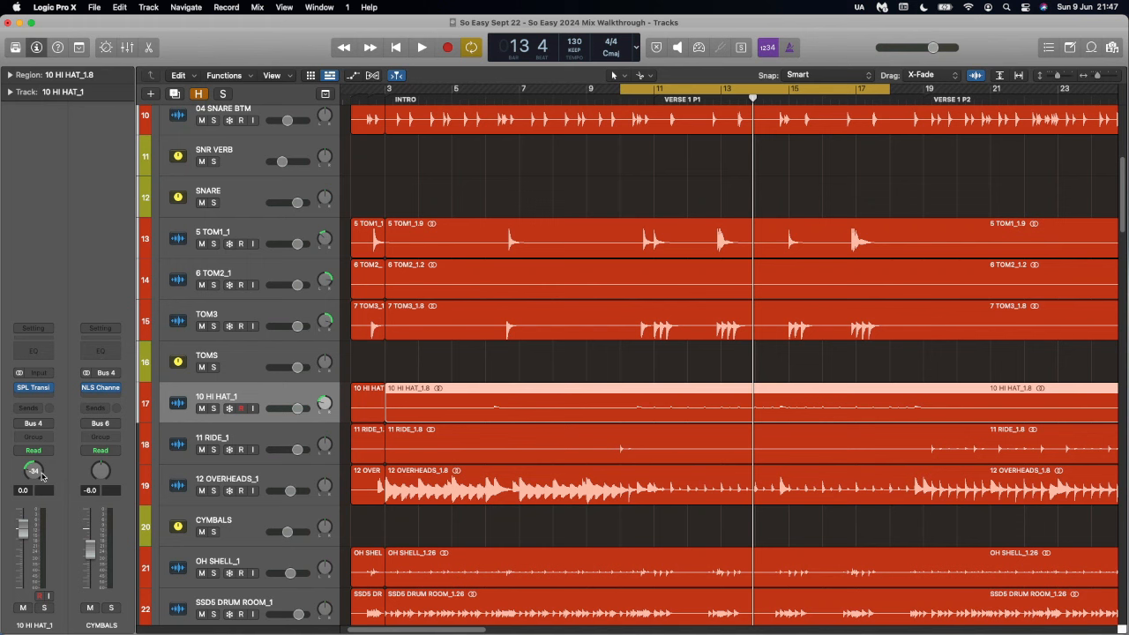
pyautogui.click(34, 387)
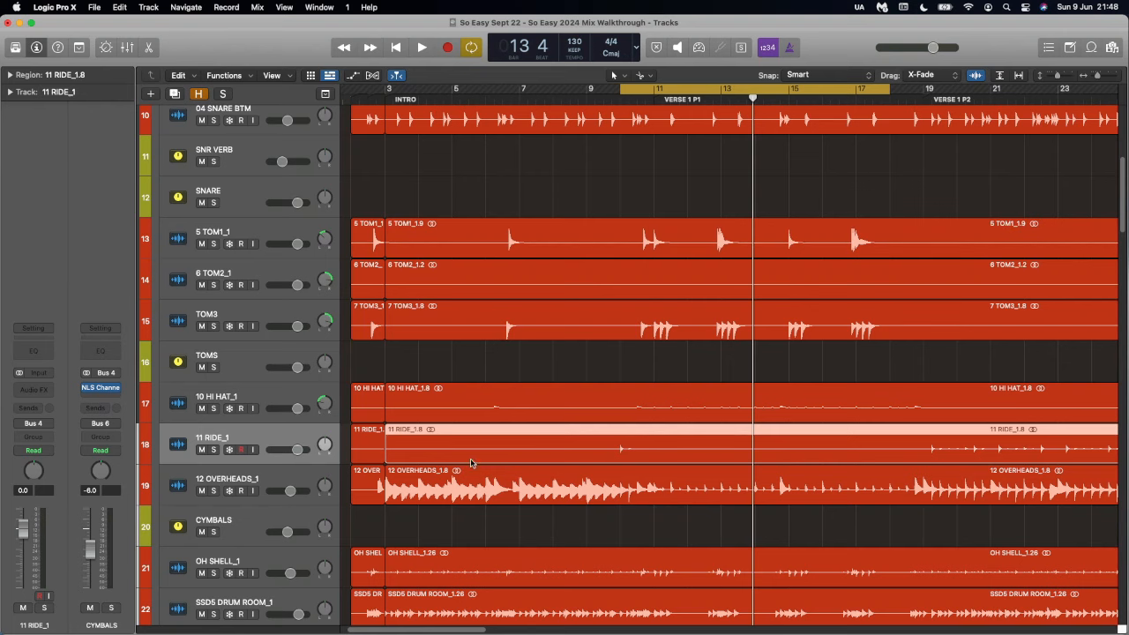
# Select the 12 OVERHEADS_1 track and set the cycle range over the intro from bar 3 to bar 11.
pyautogui.scroll(-2, 472, 427)
pyautogui.click(288, 447)
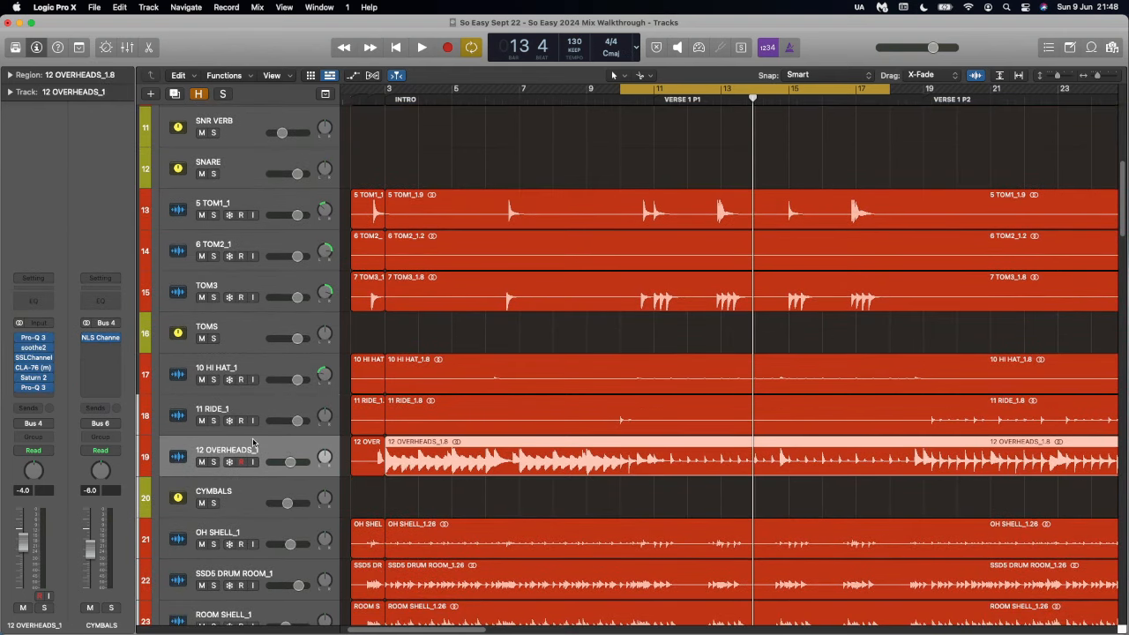
pyautogui.moveTo(386, 89); pyautogui.dragTo(644, 94)
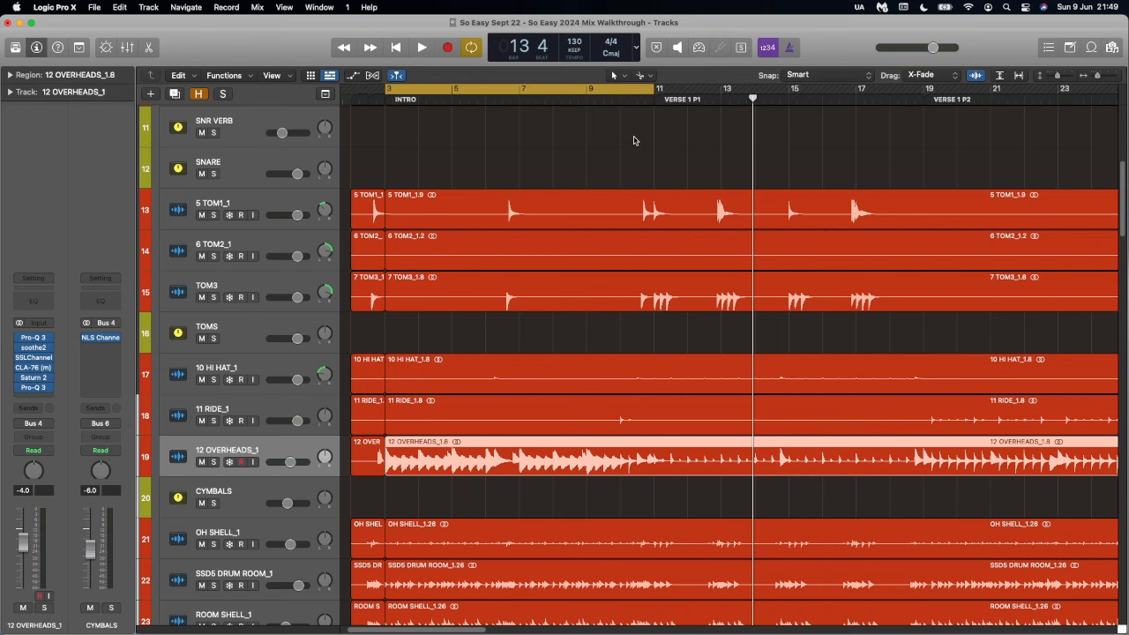
# Inspect the first Pro-Q 3 on 12 OVERHEADS_1, switching its 188 Hz boost off and back on and checking the high-frequency cuts.
pyautogui.click(33, 338)
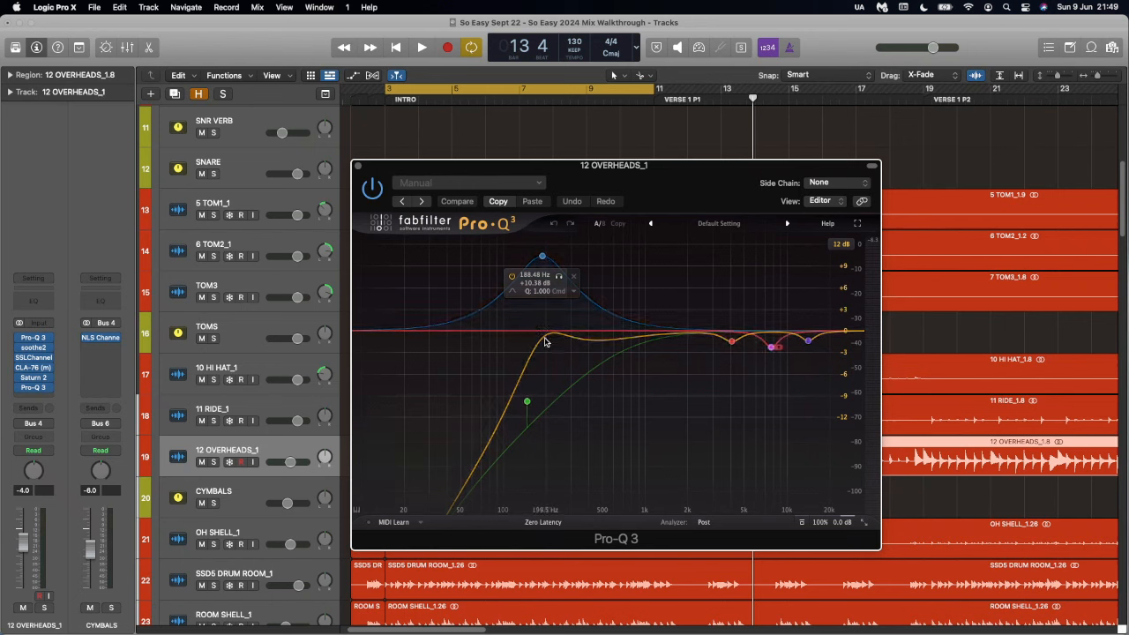
pyautogui.click(549, 332)
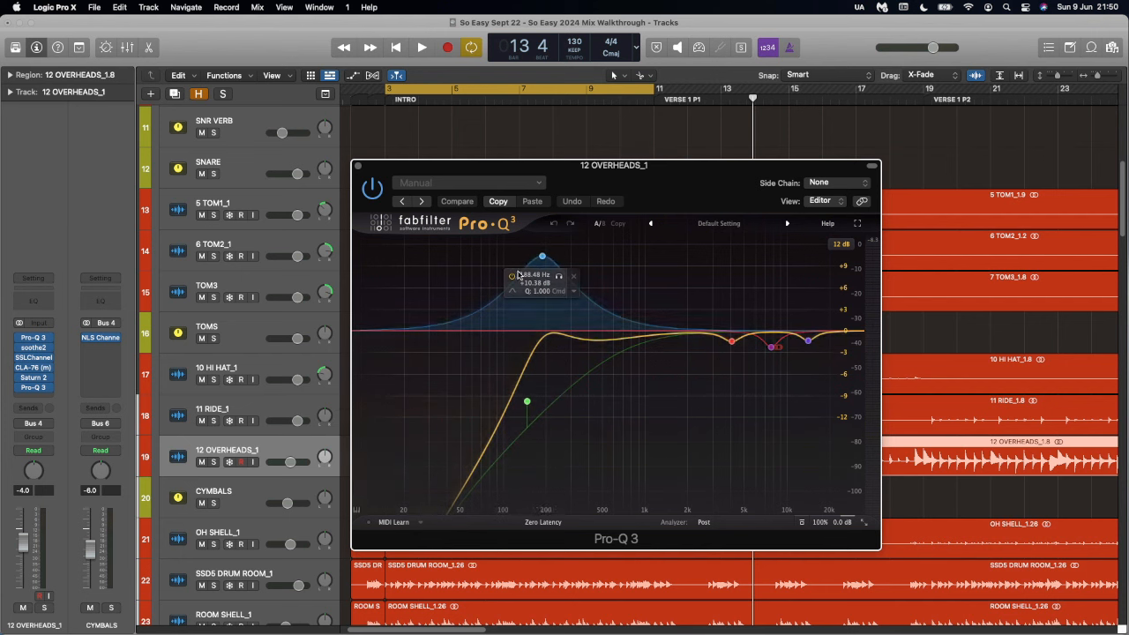
pyautogui.click(511, 278)
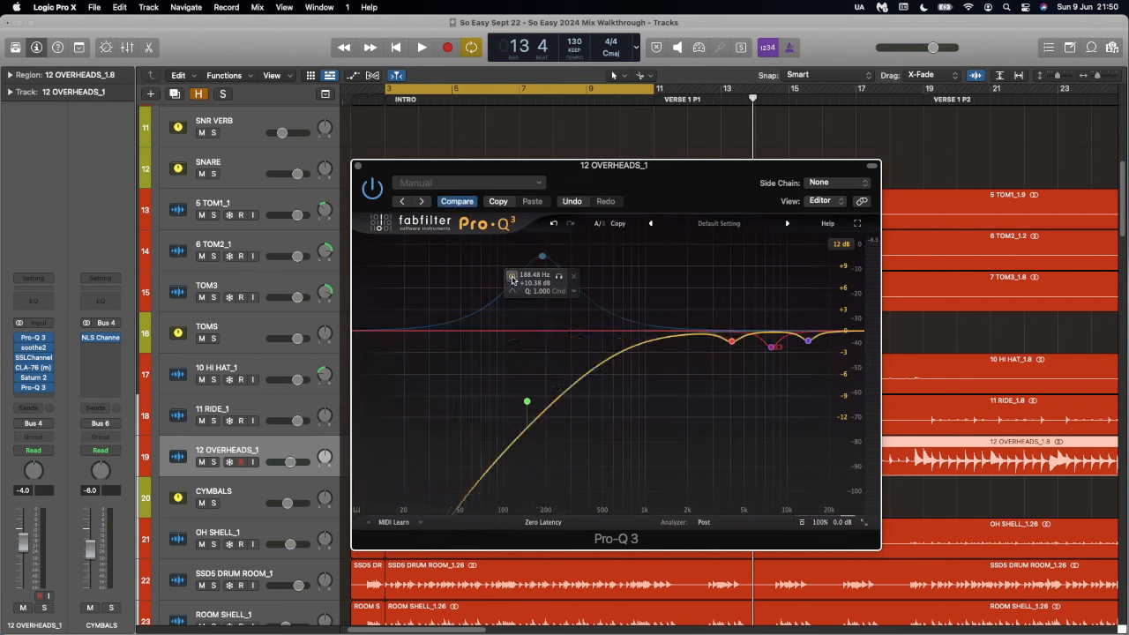
pyautogui.click(512, 277)
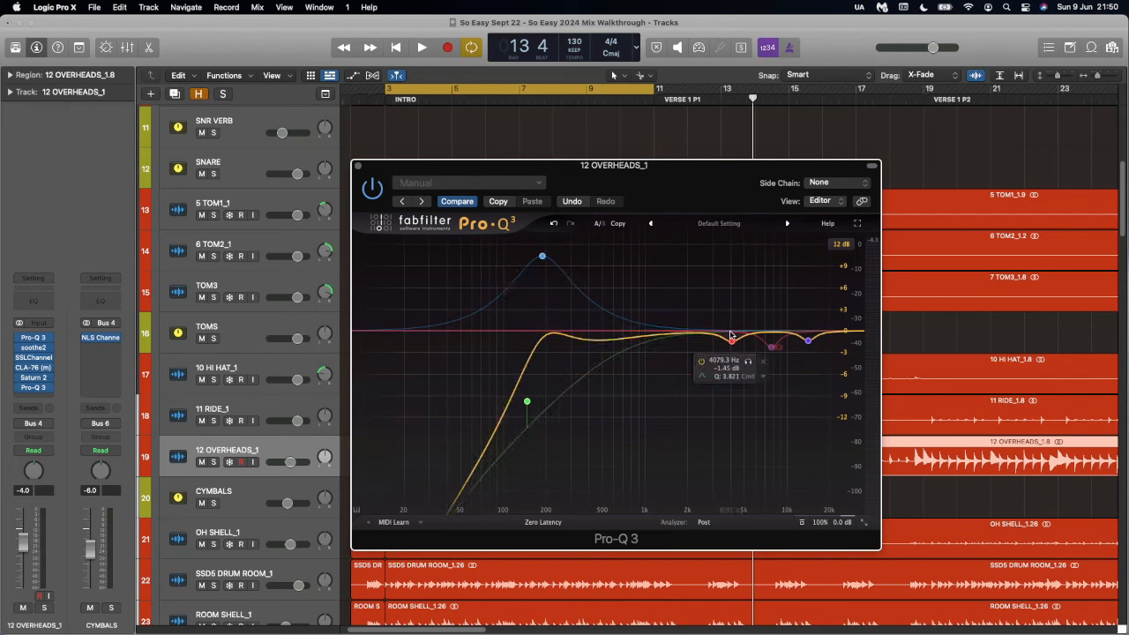
pyautogui.moveTo(776, 353)
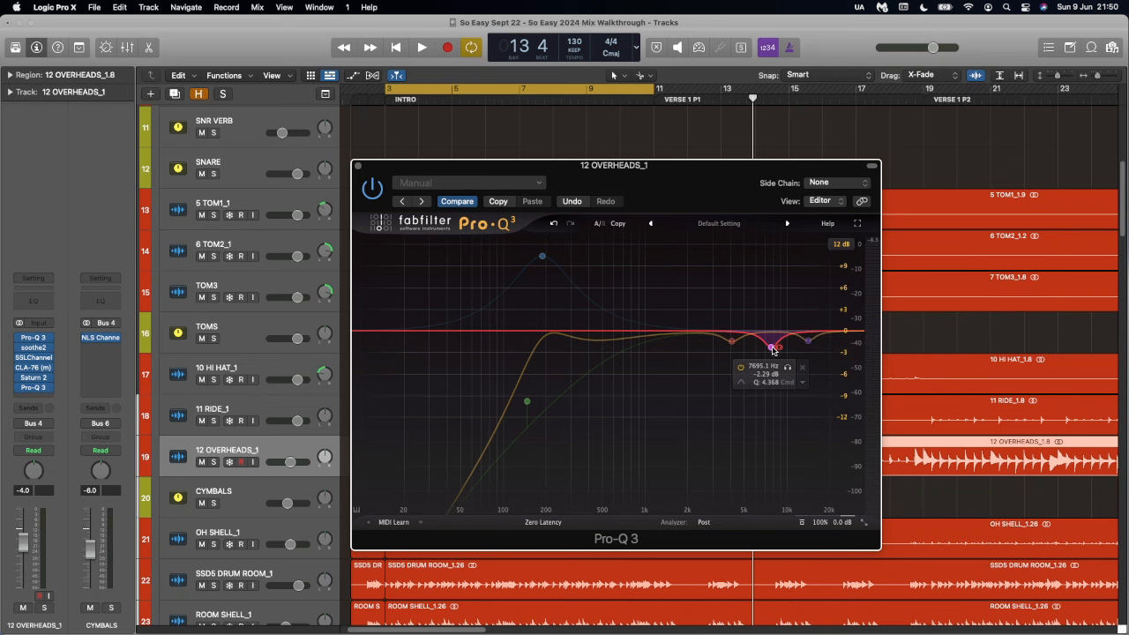
pyautogui.moveTo(810, 345)
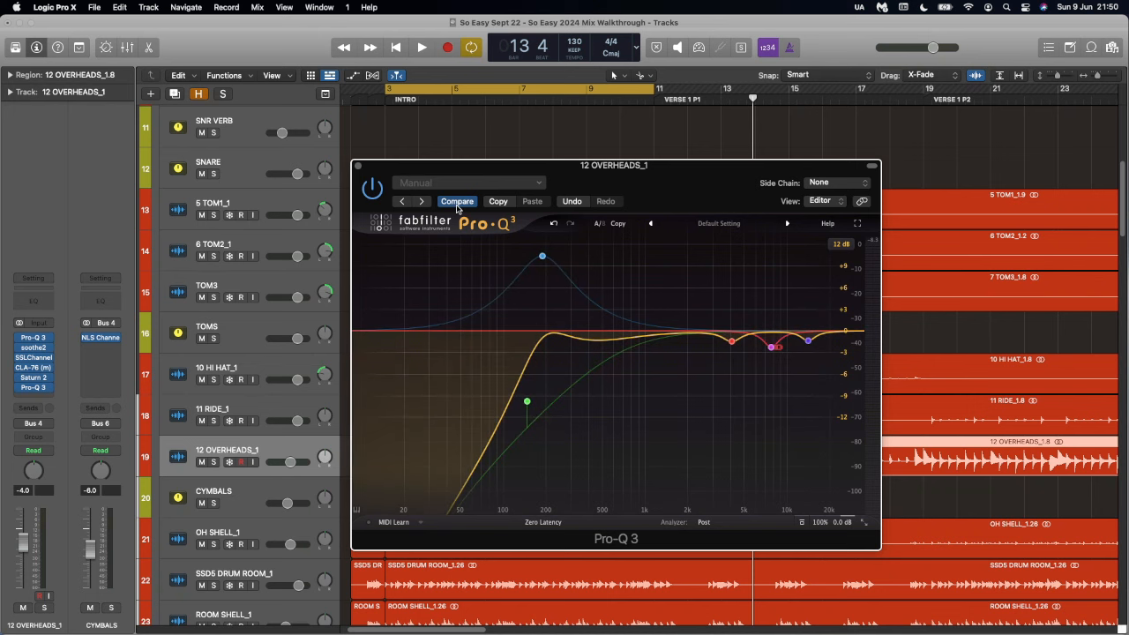
pyautogui.click(358, 165)
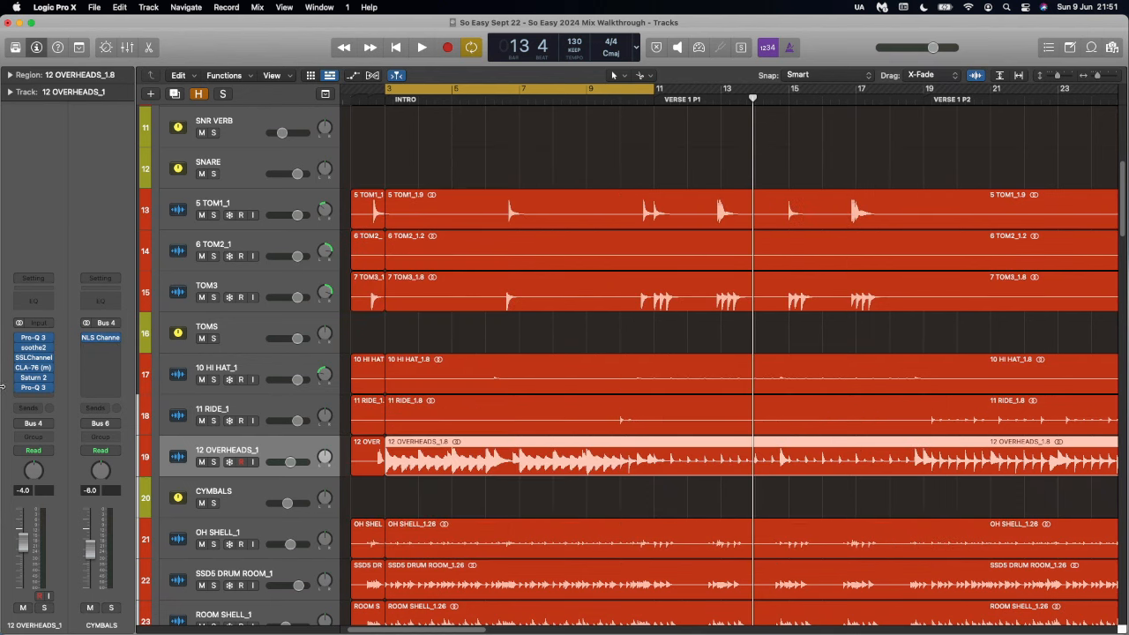
# Inspect the CLA-76 compressor, the Saturn 2 drive and the final Pro-Q 3 on 12 OVERHEADS_1.
pyautogui.click(33, 367)
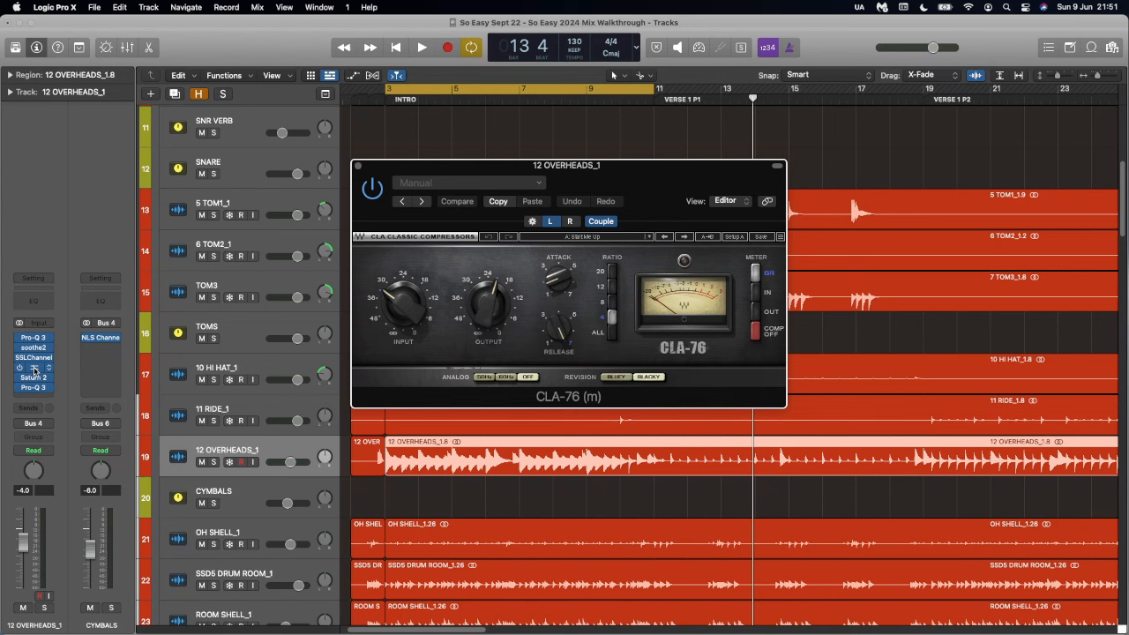
pyautogui.moveTo(557, 285)
pyautogui.click(357, 167)
pyautogui.click(34, 377)
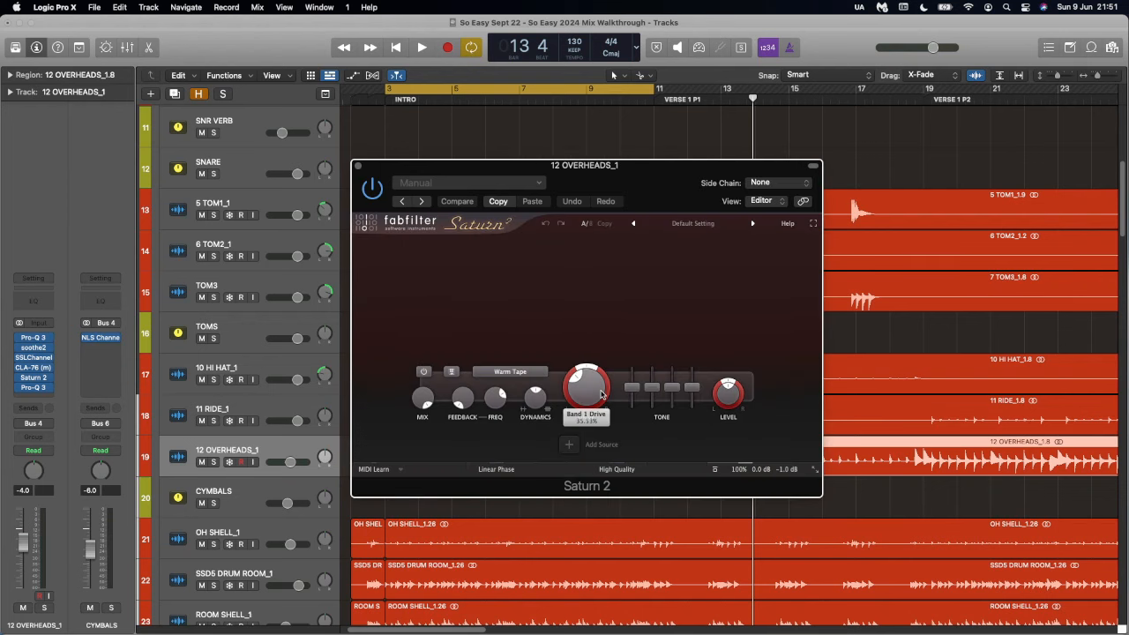
pyautogui.moveTo(603, 394)
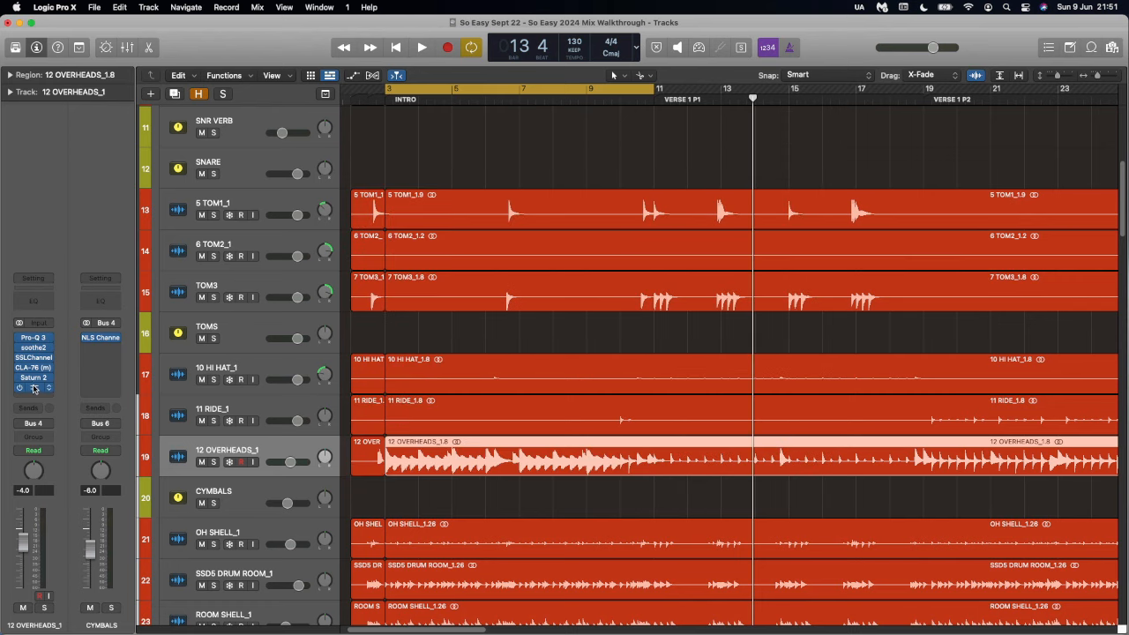
pyautogui.click(34, 388)
pyautogui.click(33, 388)
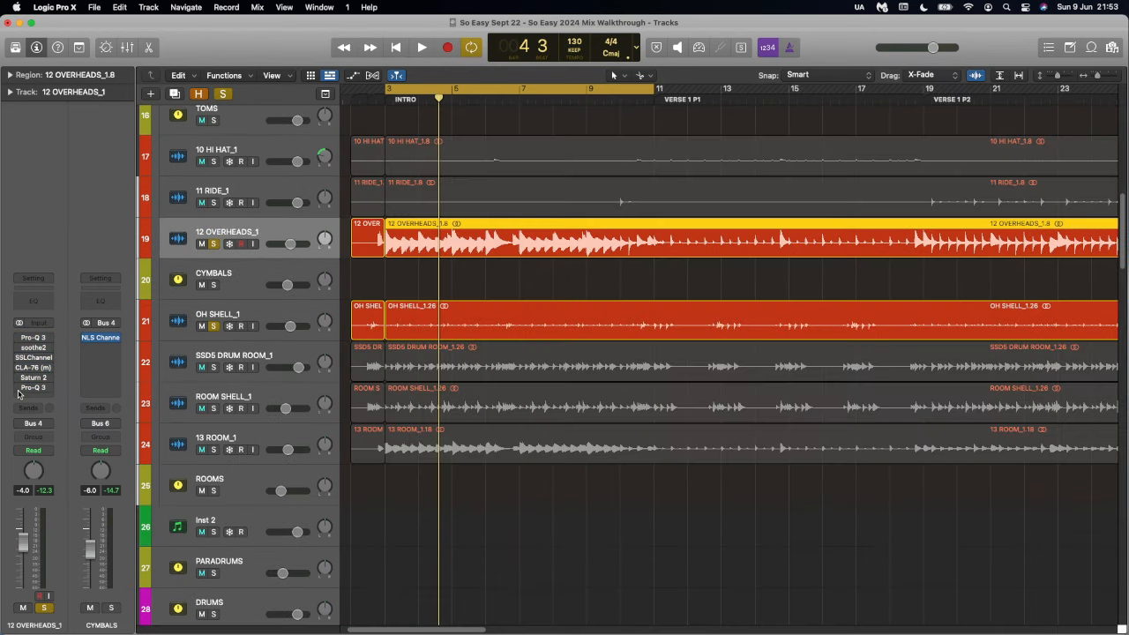
# Play the soloed overheads over the intro with all of the 12 OVERHEADS_1 plug-ins bypassed and re-enabled for comparison.
pyautogui.press('space')
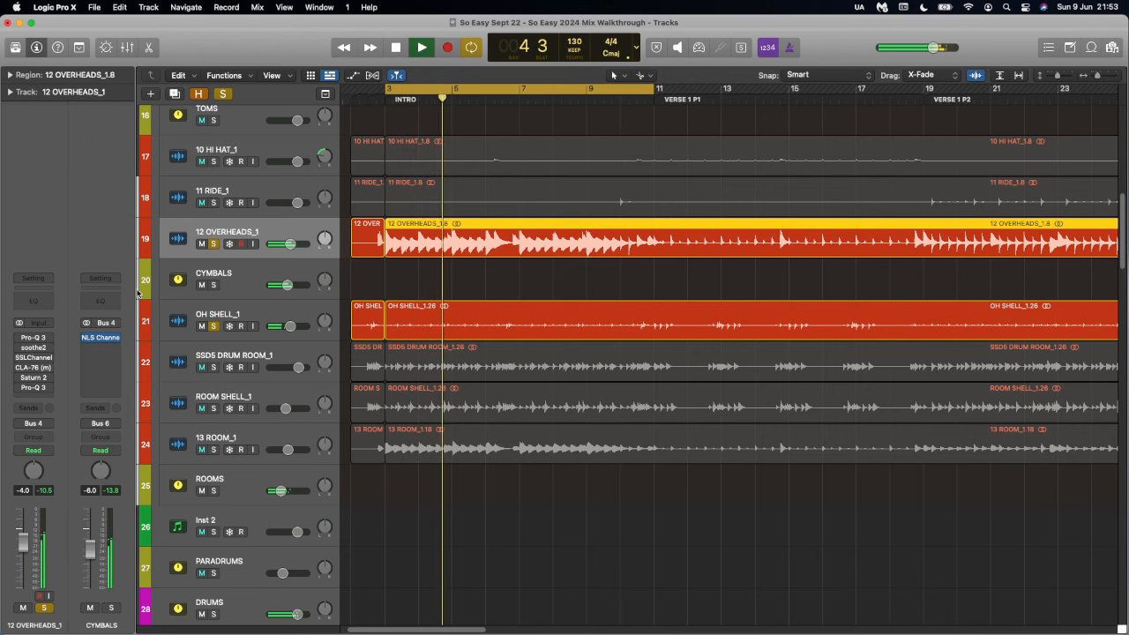
pyautogui.moveTo(22, 338); pyautogui.dragTo(20, 392)
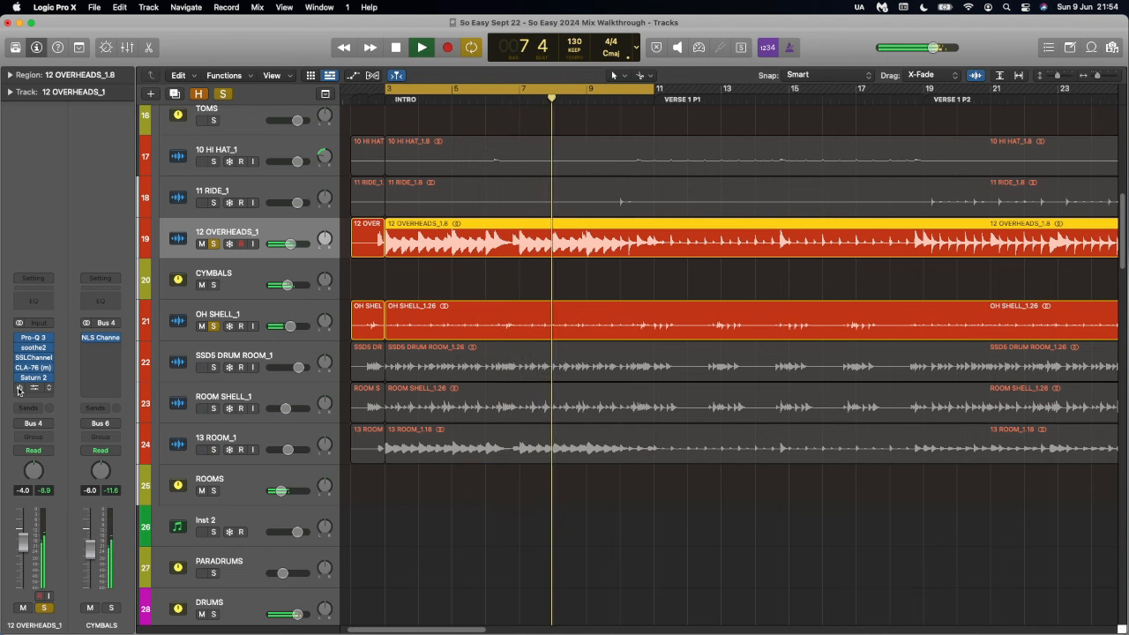
pyautogui.press('space')
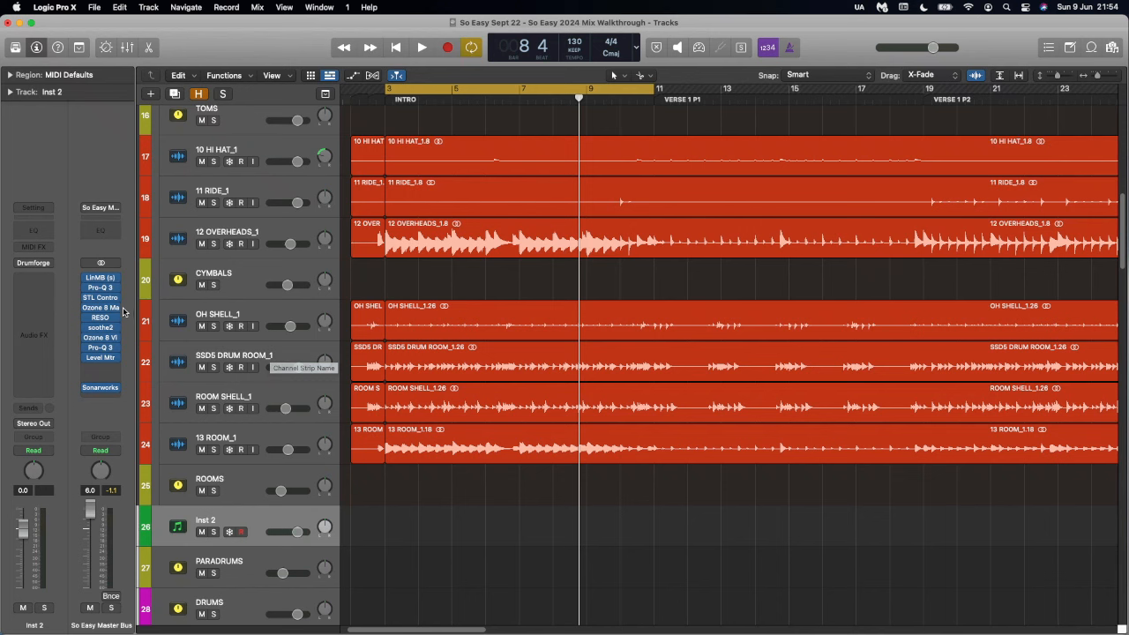
# Load the Steven Slate SSDSampler5 stereo instrument on Inst 2 with the Deluxe 2 Free Dry'n Tight kit.
pyautogui.click(34, 262)
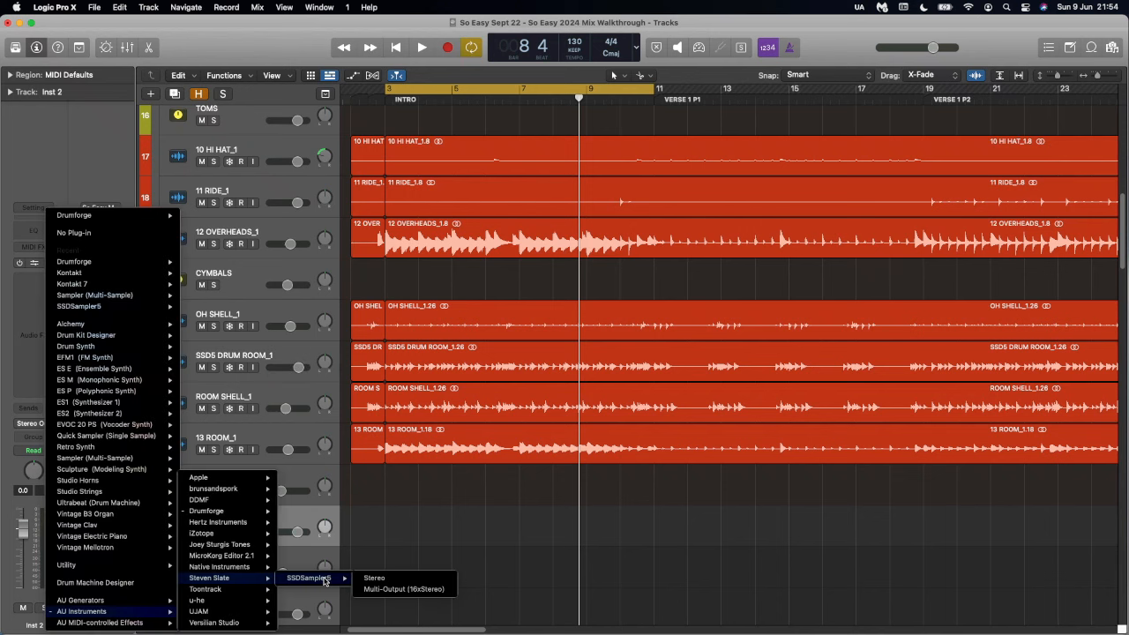
pyautogui.click(374, 579)
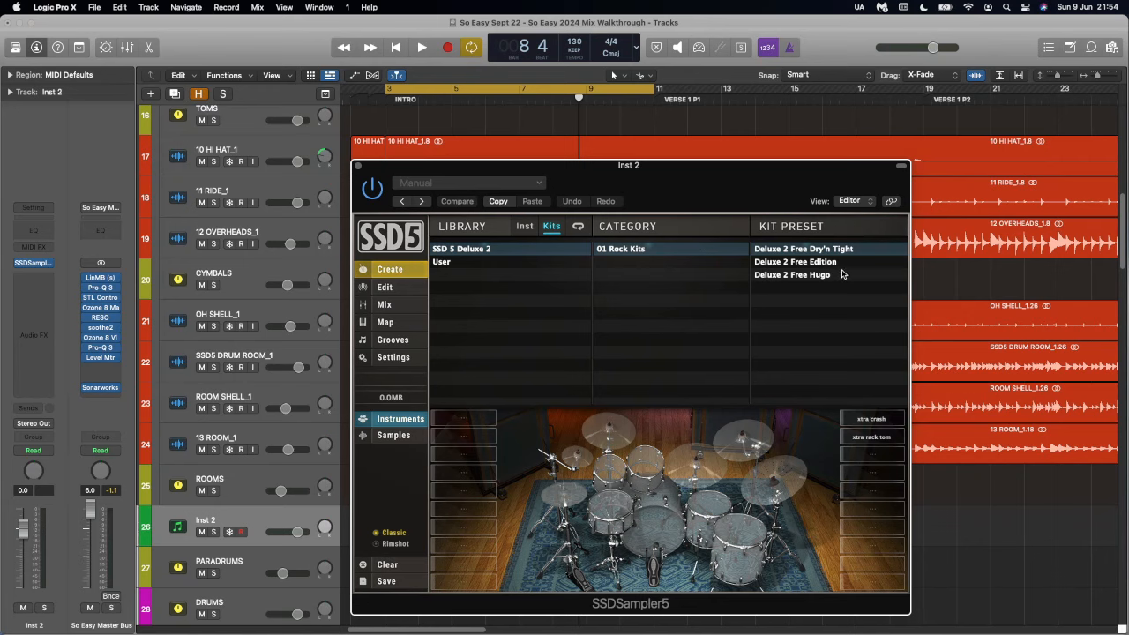
pyautogui.doubleClick(832, 254)
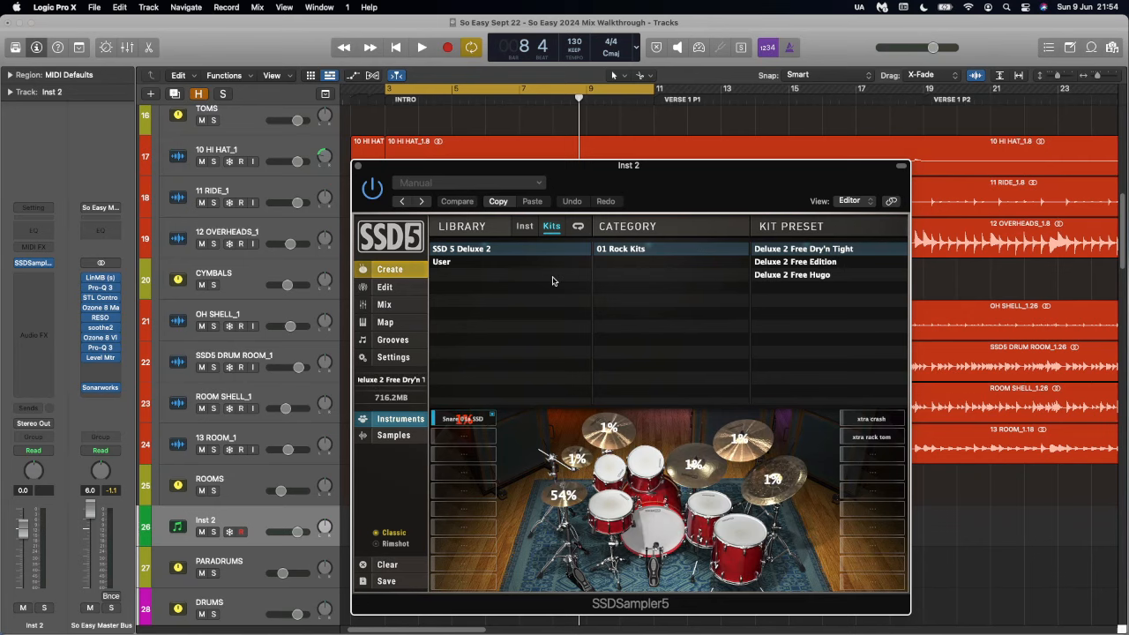
# Solo the Room and Room B channels in the SSD5 mixer.
pyautogui.click(385, 304)
pyautogui.hscroll(5, 662, 494)
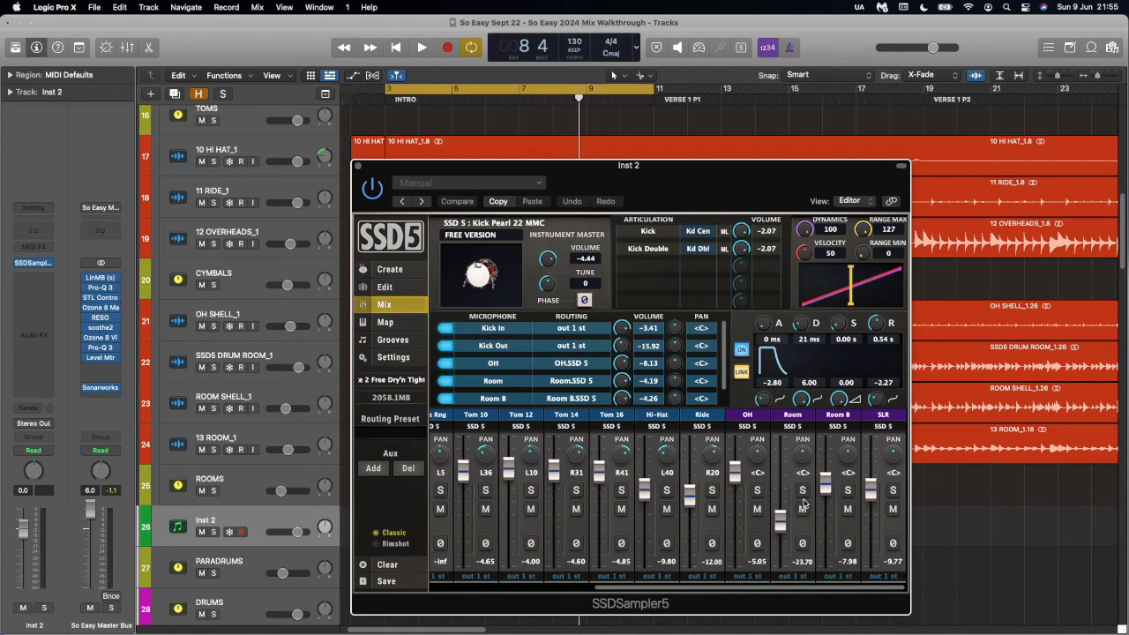
pyautogui.click(802, 490)
pyautogui.click(846, 492)
# Play the SSD5 DRUM ROOM_1 and ROOM SHELL_1 tracks over the intro, each soloed on its own.
pyautogui.click(214, 368)
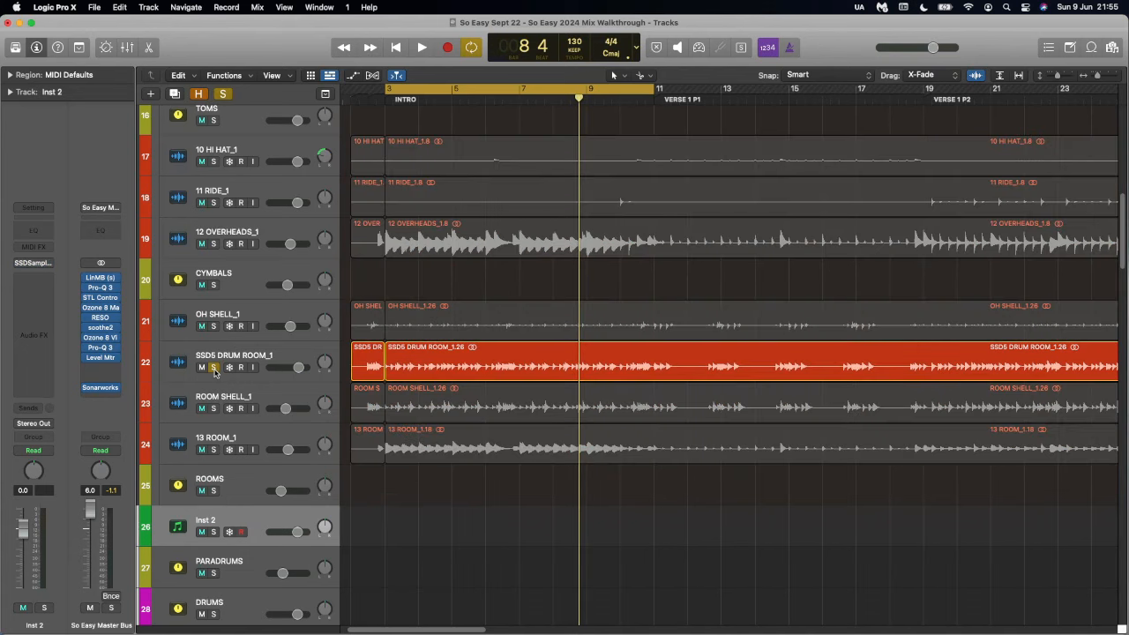
pyautogui.press('space')
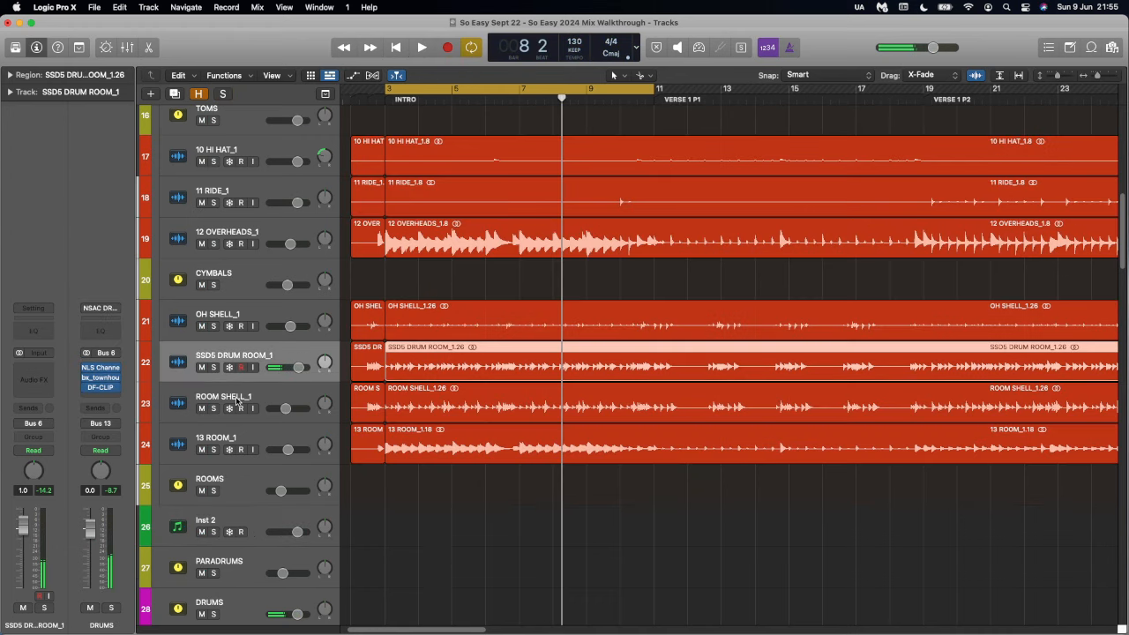
pyautogui.click(236, 401)
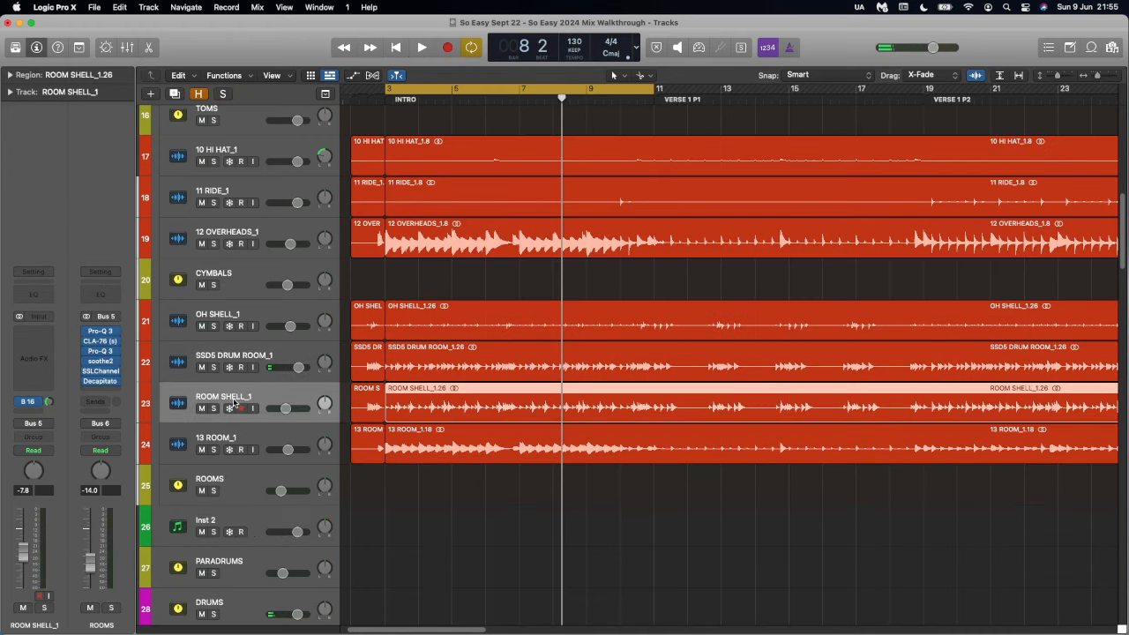
pyautogui.click(213, 408)
pyautogui.press('space')
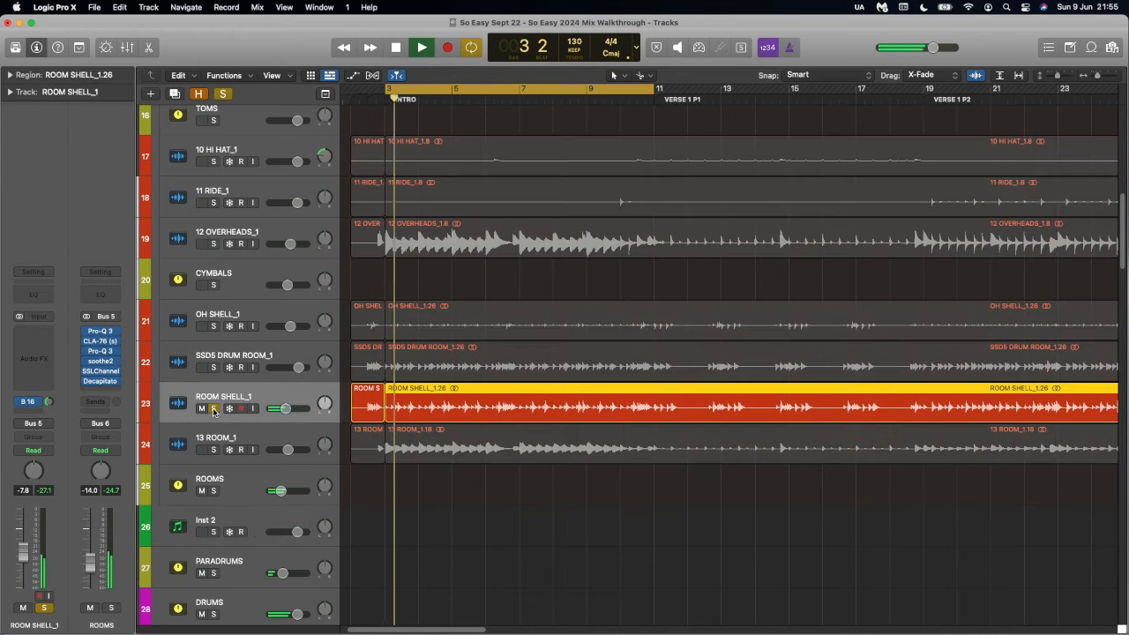
pyautogui.press('space')
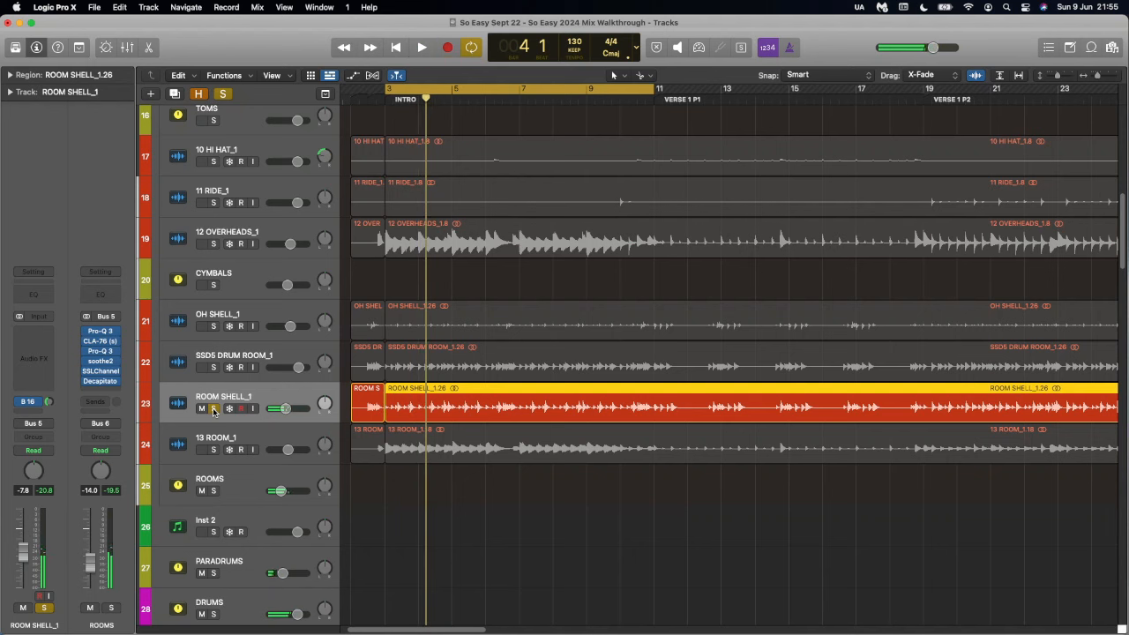
# Select the 13 ROOM_1 track and play it soloed over the intro.
pyautogui.click(260, 437)
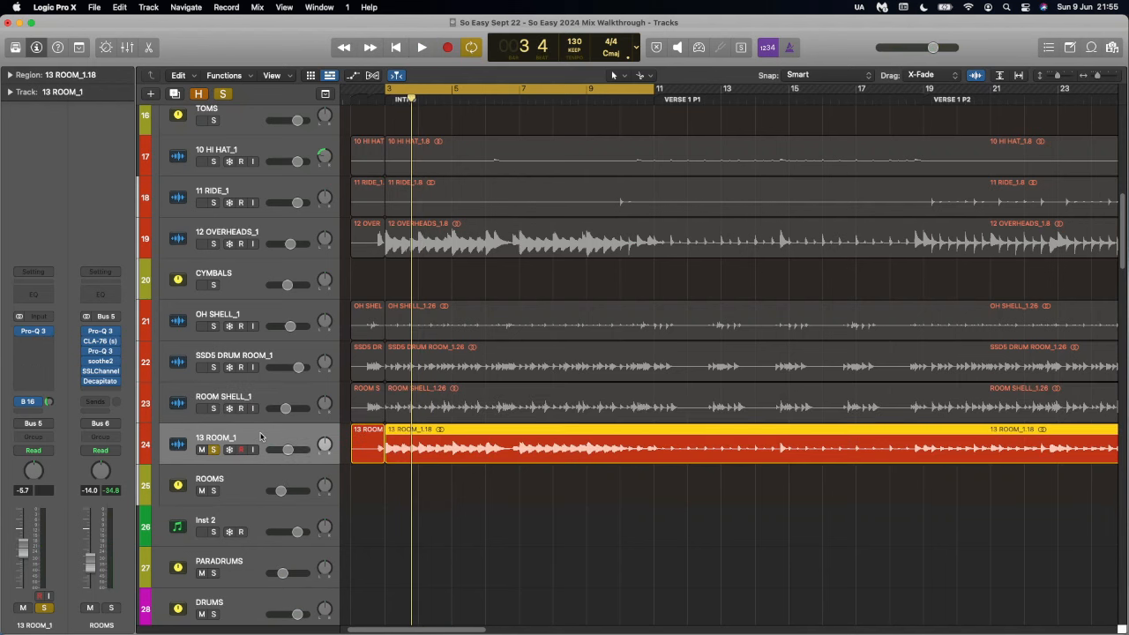
pyautogui.press('space')
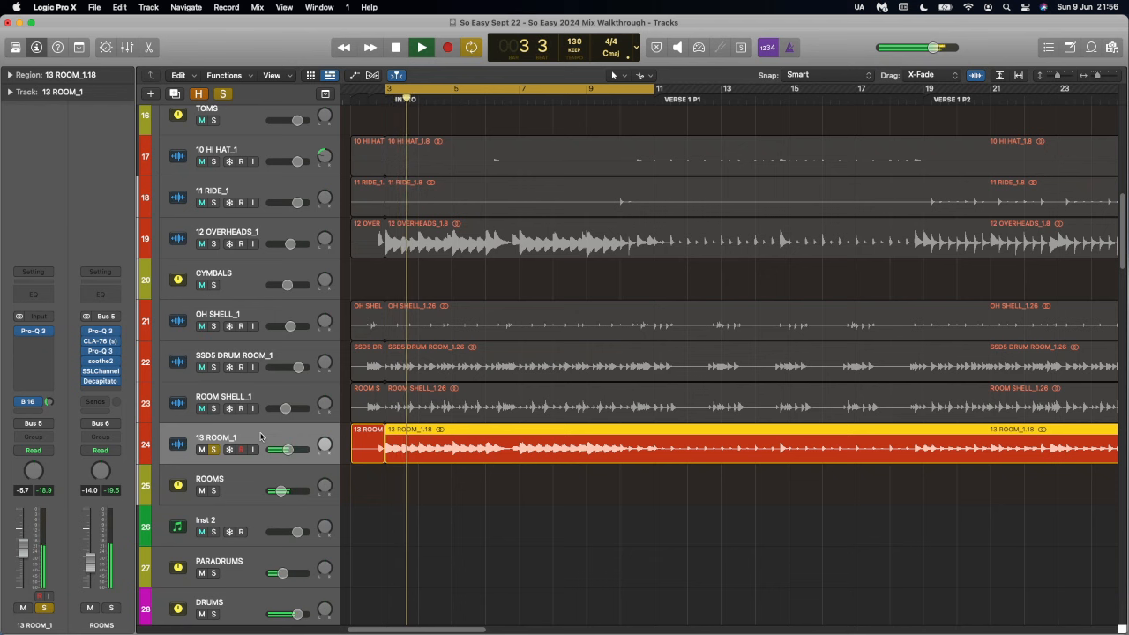
pyautogui.press('space')
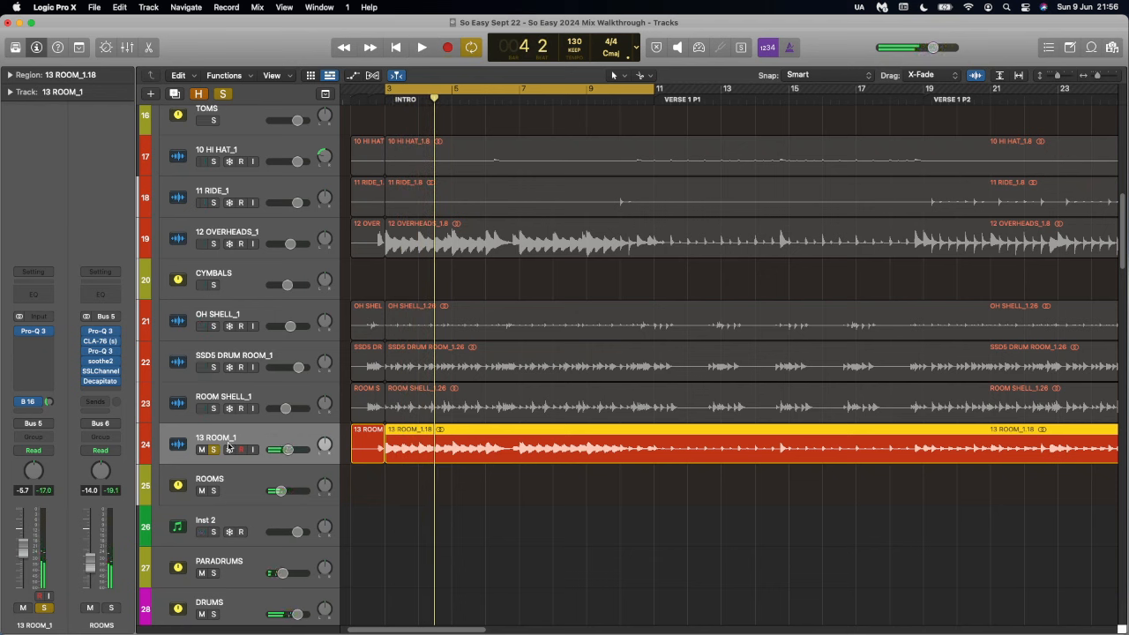
# Solo 12 OVERHEADS_1 and OH SHELL_1, compare them in playback with and without 13 ROOM_1, and clear all solos.
pyautogui.click(213, 244)
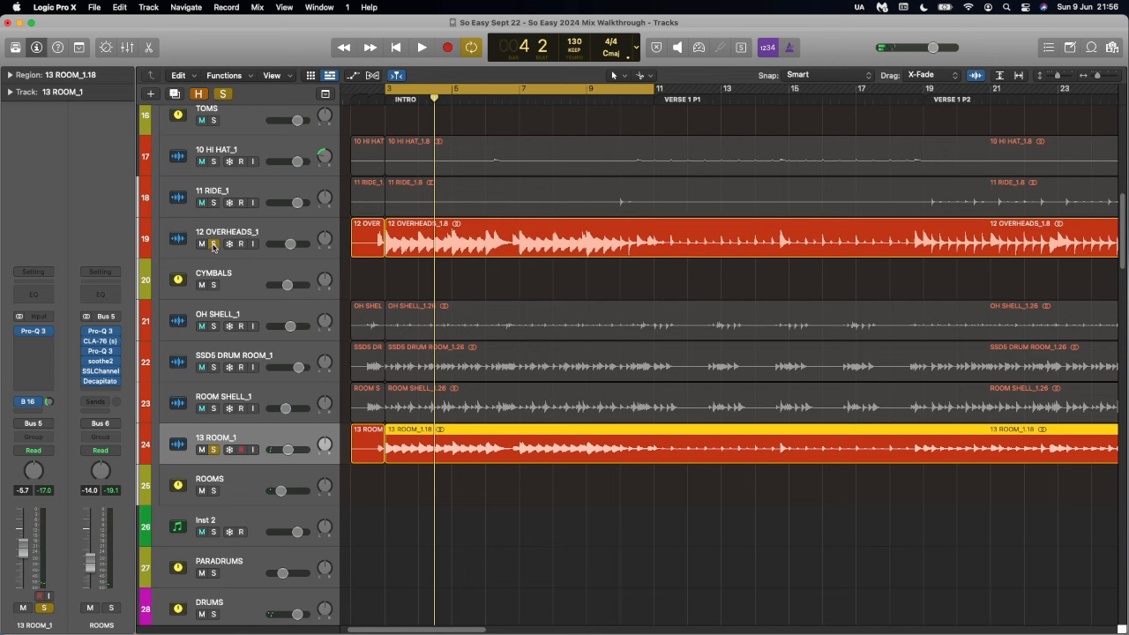
pyautogui.click(212, 327)
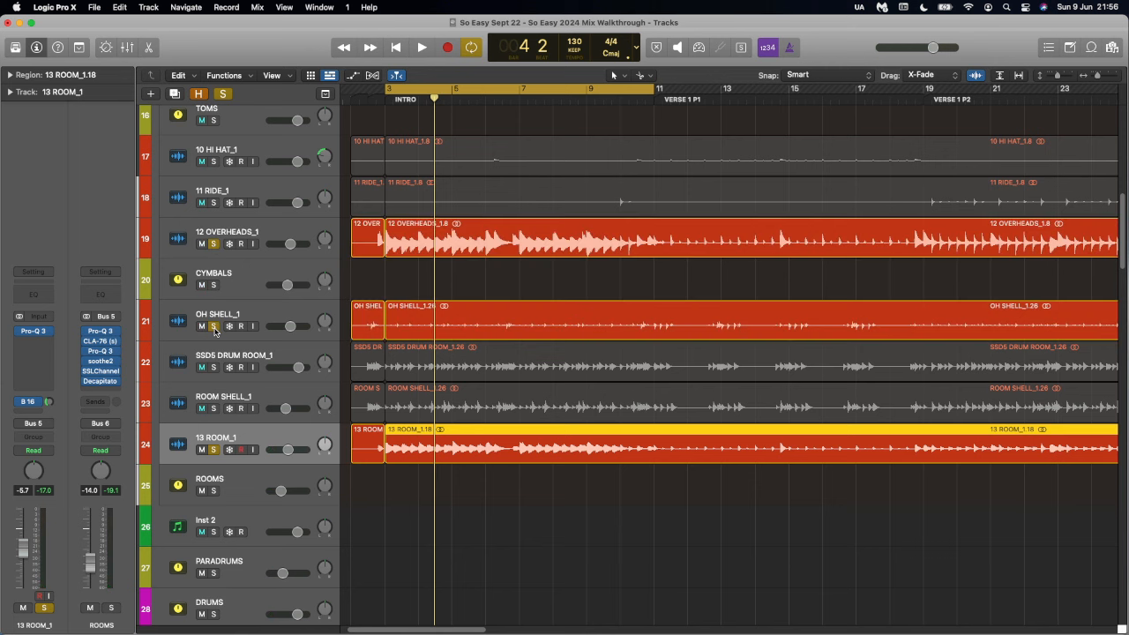
pyautogui.press('space')
pyautogui.click(213, 450)
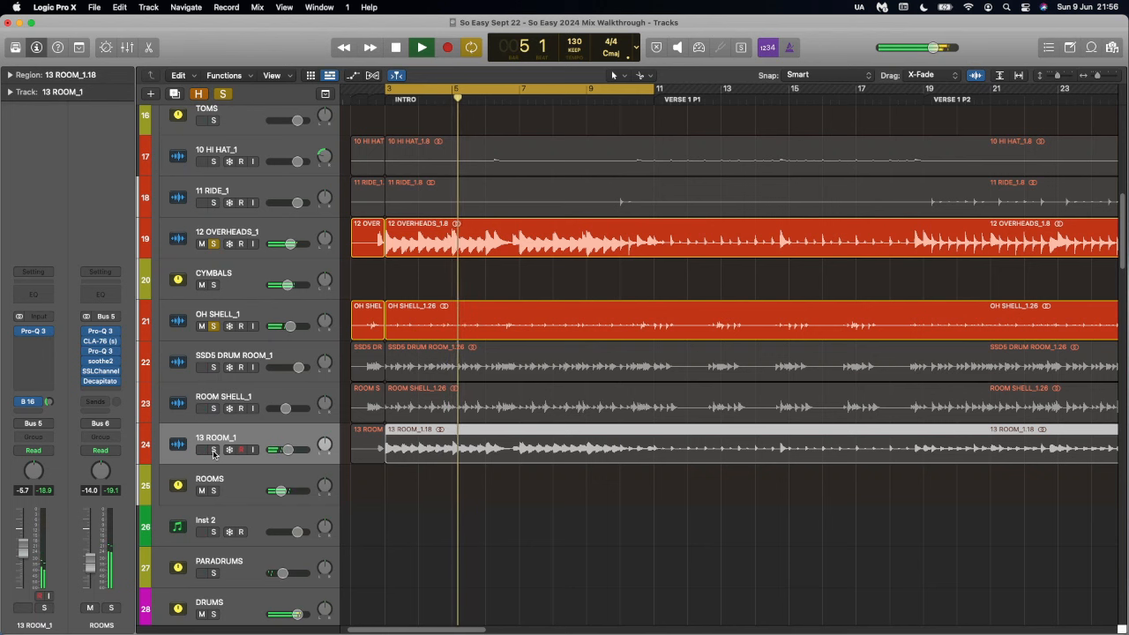
pyautogui.click(212, 449)
pyautogui.press('space')
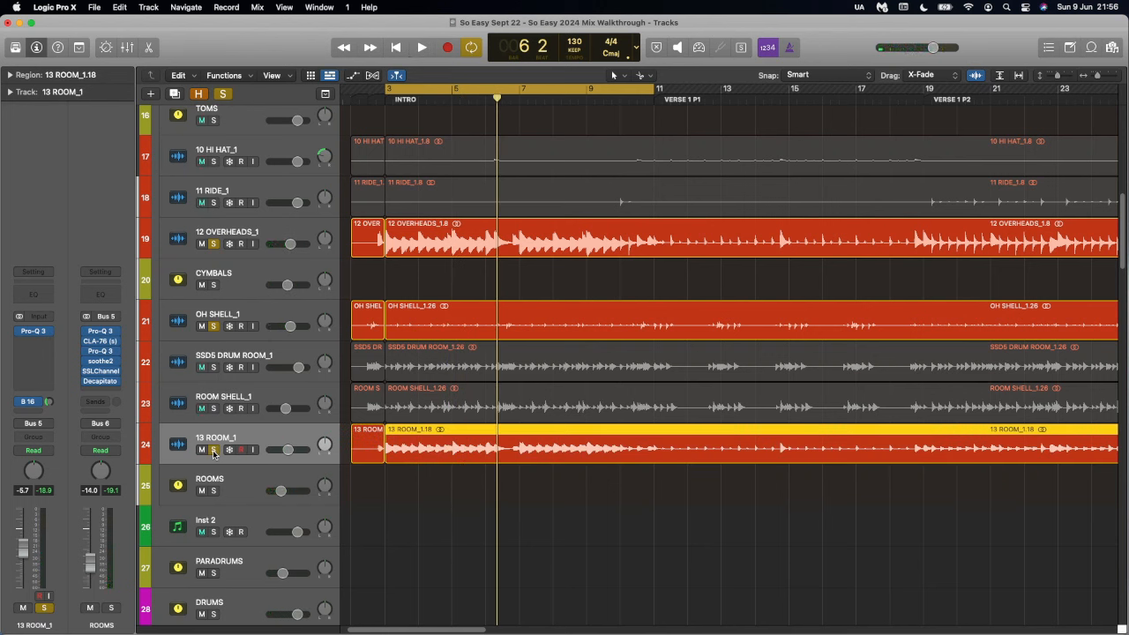
pyautogui.click(225, 95)
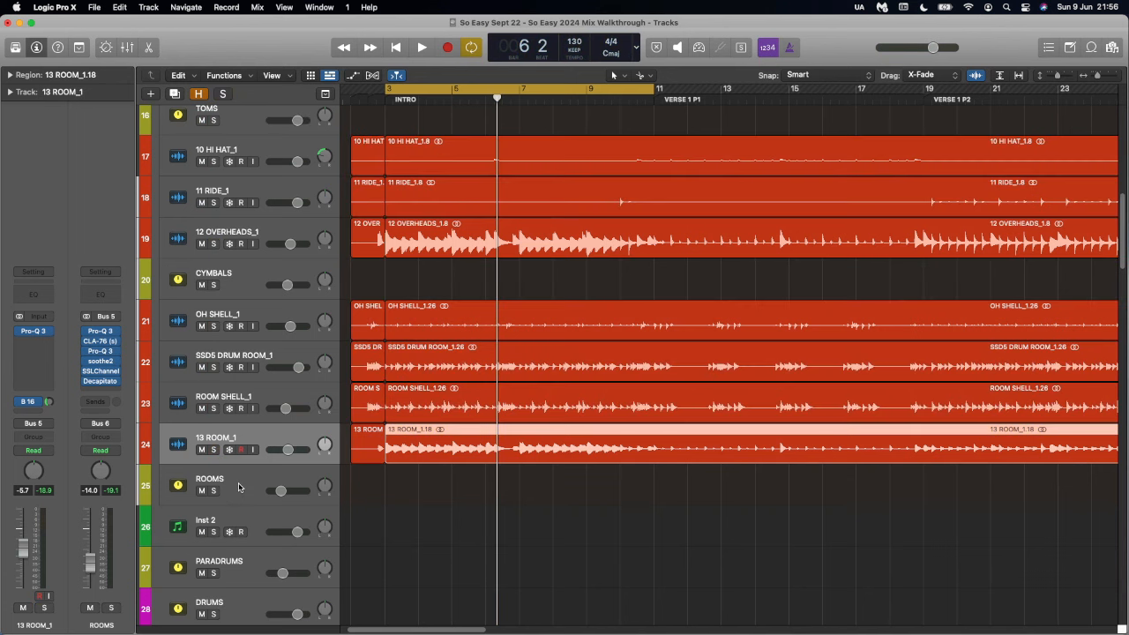
# Select the ROOMS bus and inspect the bands of its first Pro-Q 3.
pyautogui.click(240, 487)
pyautogui.press('v')
pyautogui.moveTo(548, 351)
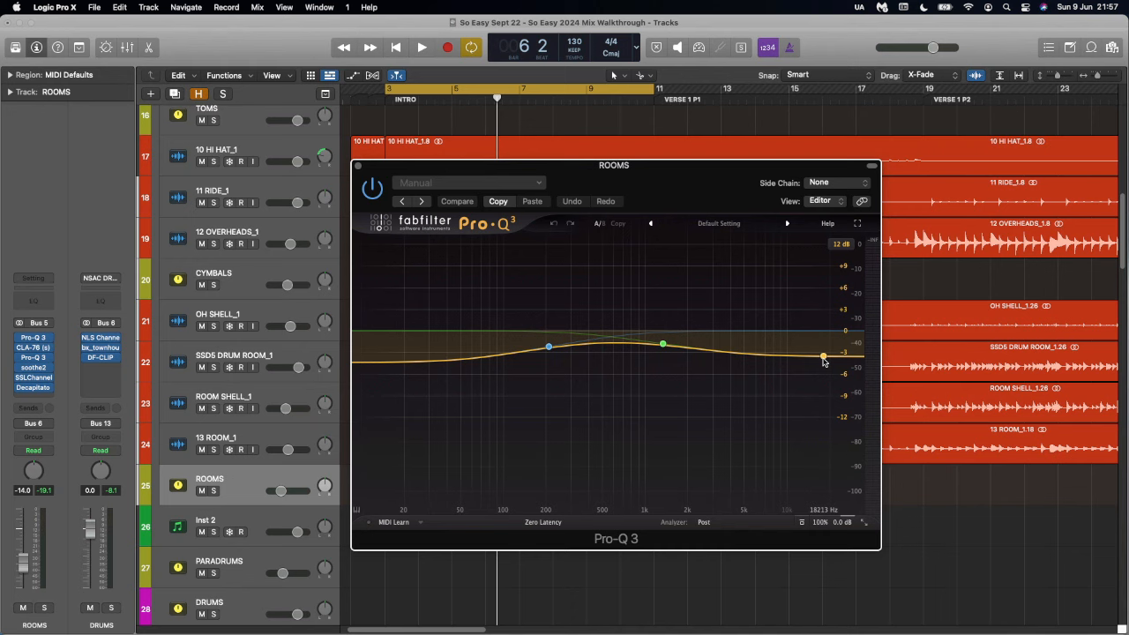
pyautogui.click(358, 167)
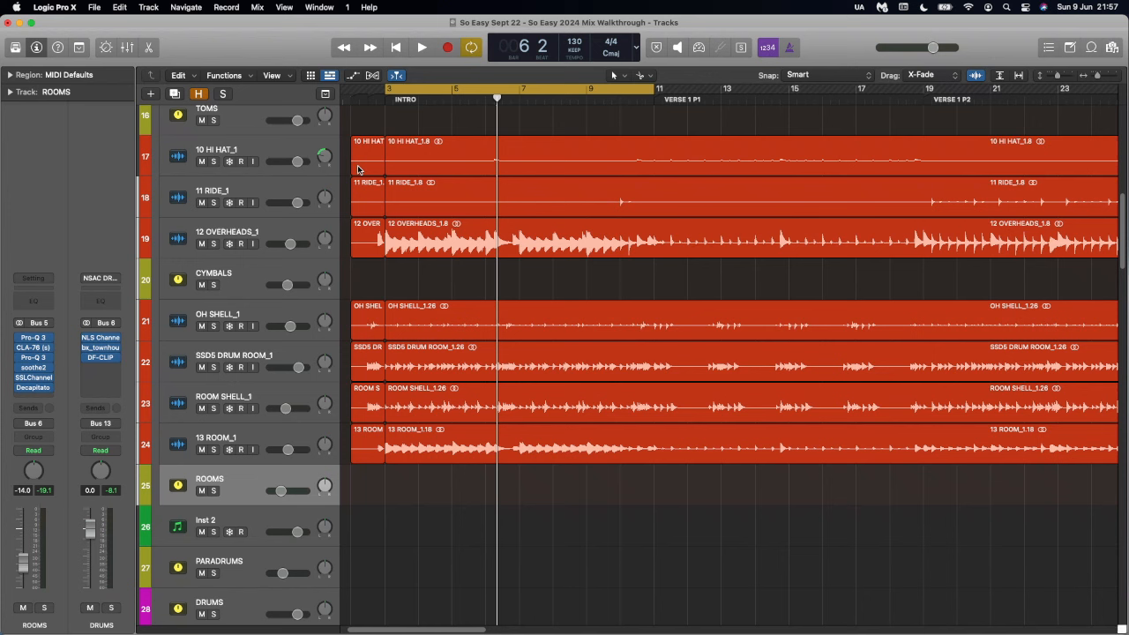
# Inspect the attack and release settings of the CLA-76 compressor on the ROOMS bus.
pyautogui.click(33, 347)
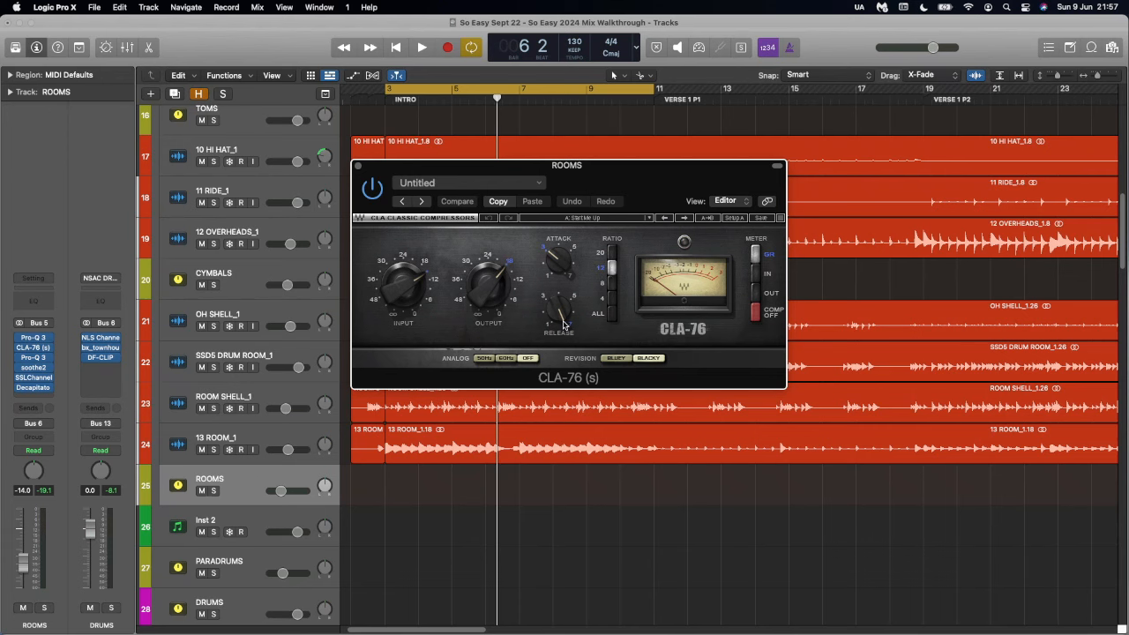
pyautogui.moveTo(558, 259); pyautogui.dragTo(559, 265)
pyautogui.click(358, 167)
# Inspect the bands of the second Pro-Q 3 on the ROOMS bus and the Matte cymbals settings in soothe2.
pyautogui.click(32, 357)
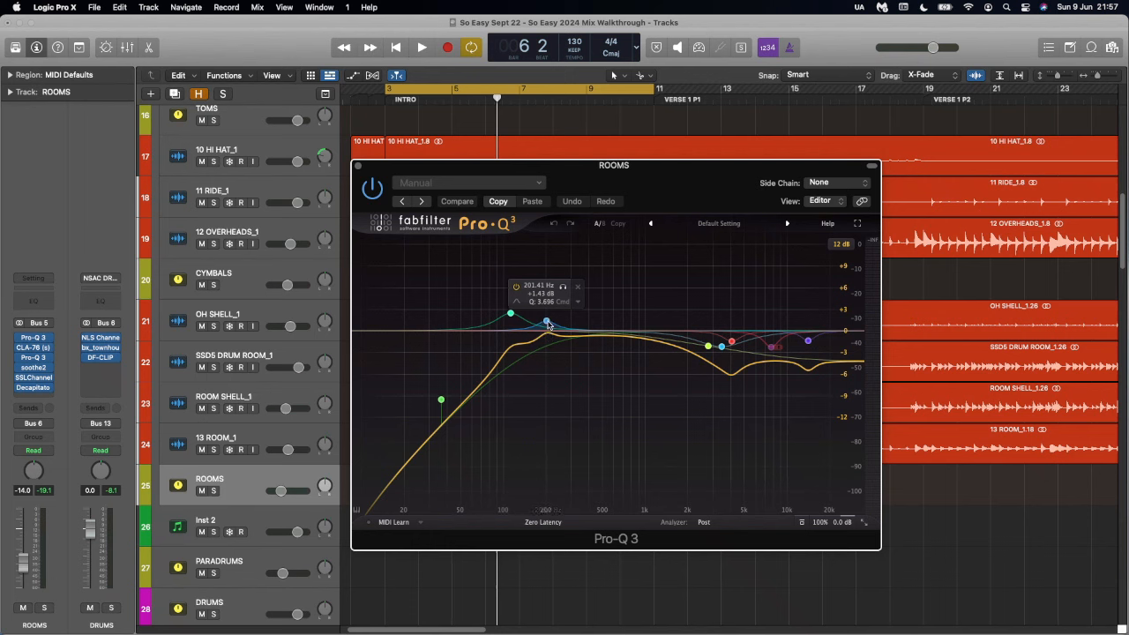
pyautogui.click(510, 314)
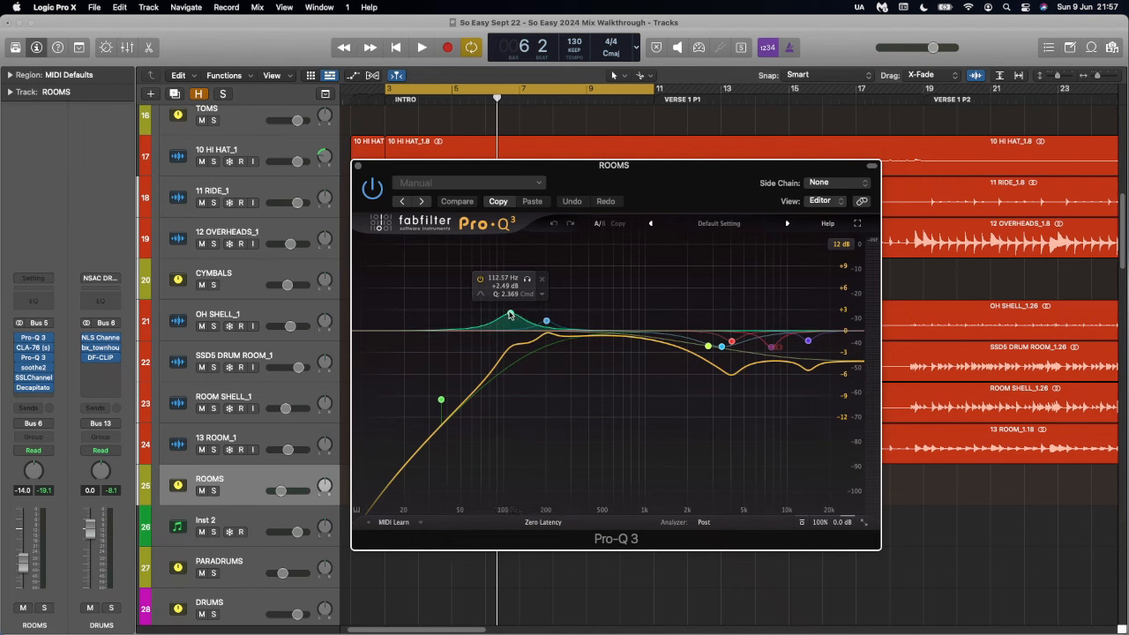
pyautogui.click(708, 346)
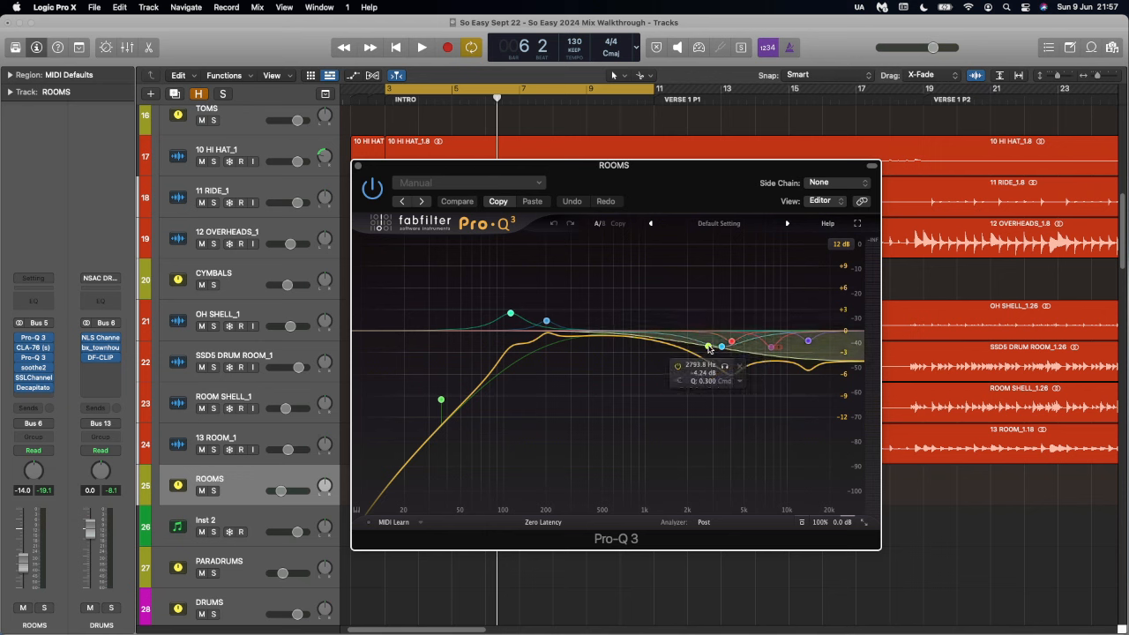
pyautogui.click(771, 346)
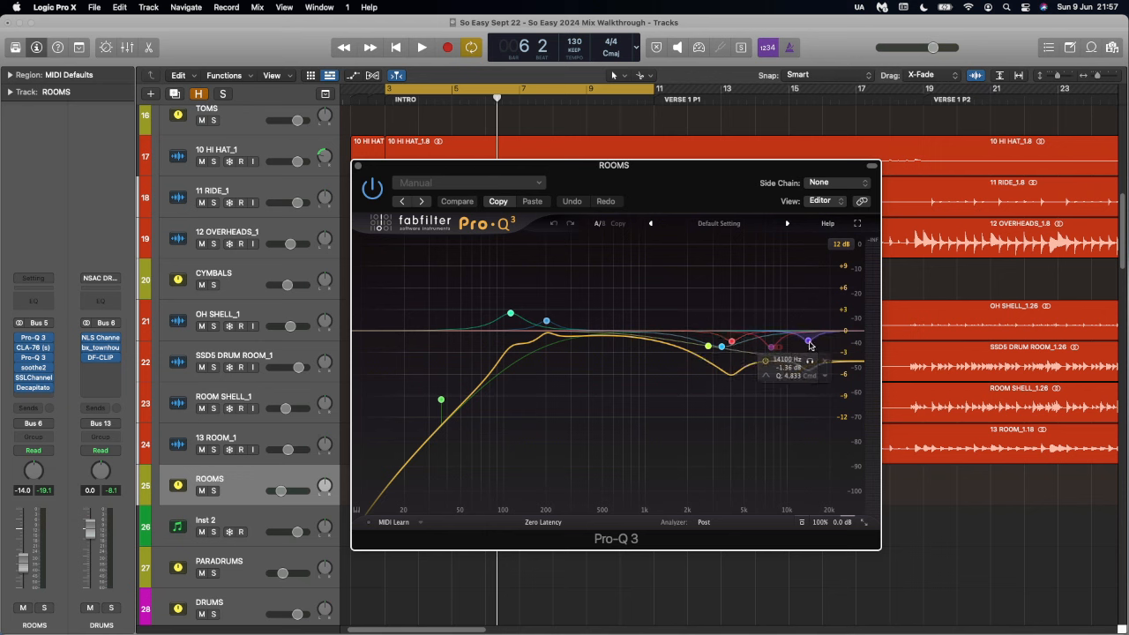
pyautogui.click(358, 165)
pyautogui.click(31, 369)
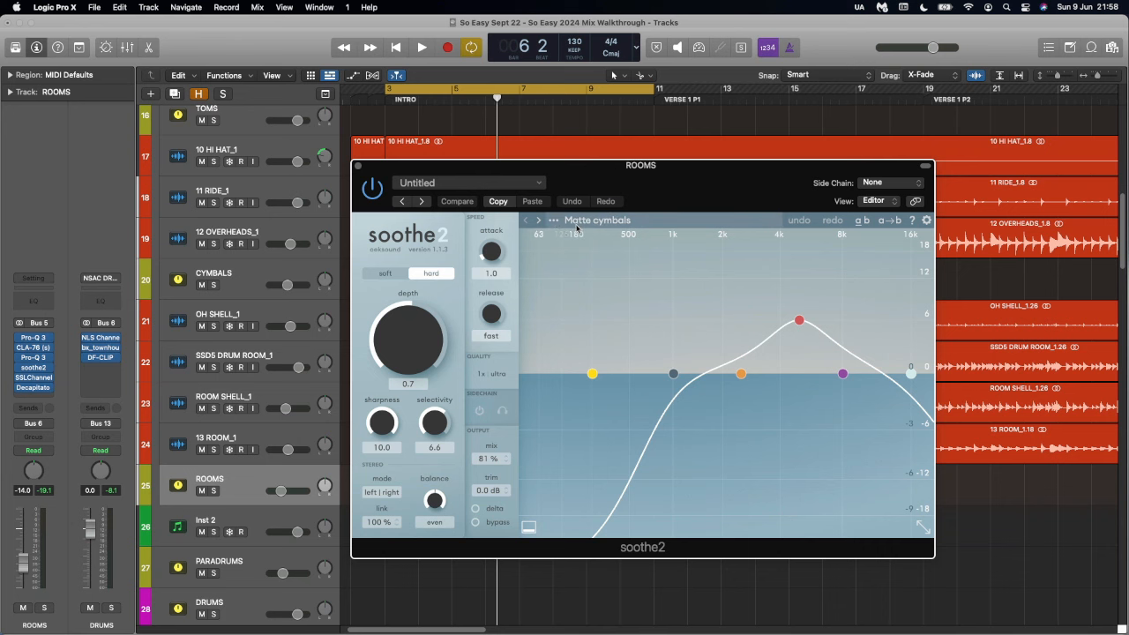
pyautogui.click(358, 167)
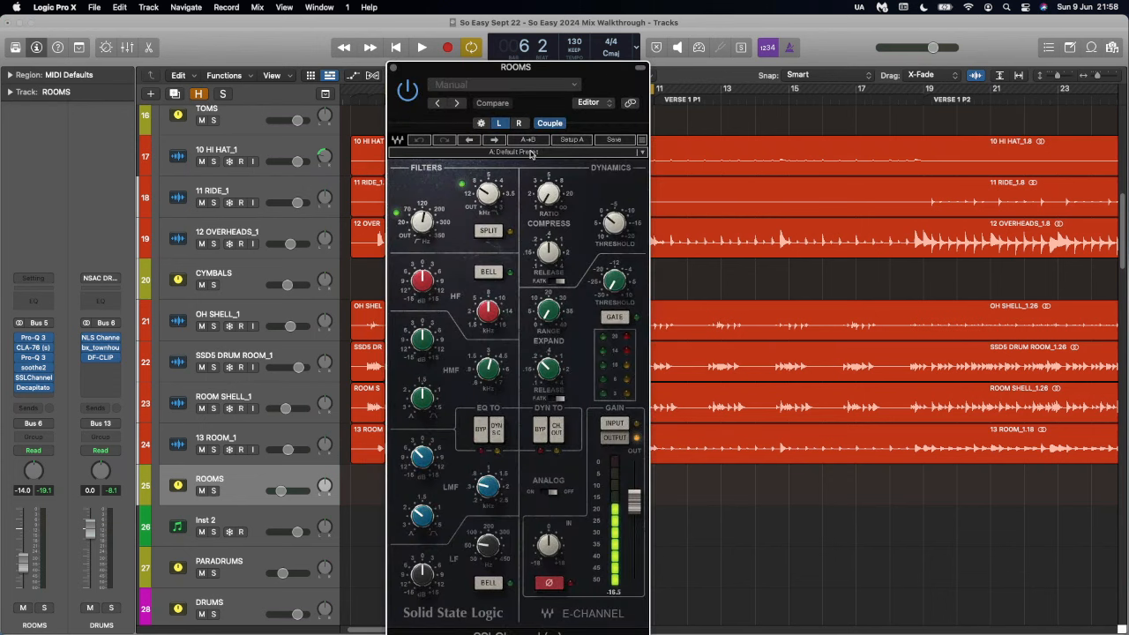
# Solo the ROOMS bus, compare its SSLChannel's low-mid gain flat and cut during playback, and check the filters.
pyautogui.click(487, 488)
pyautogui.click(213, 491)
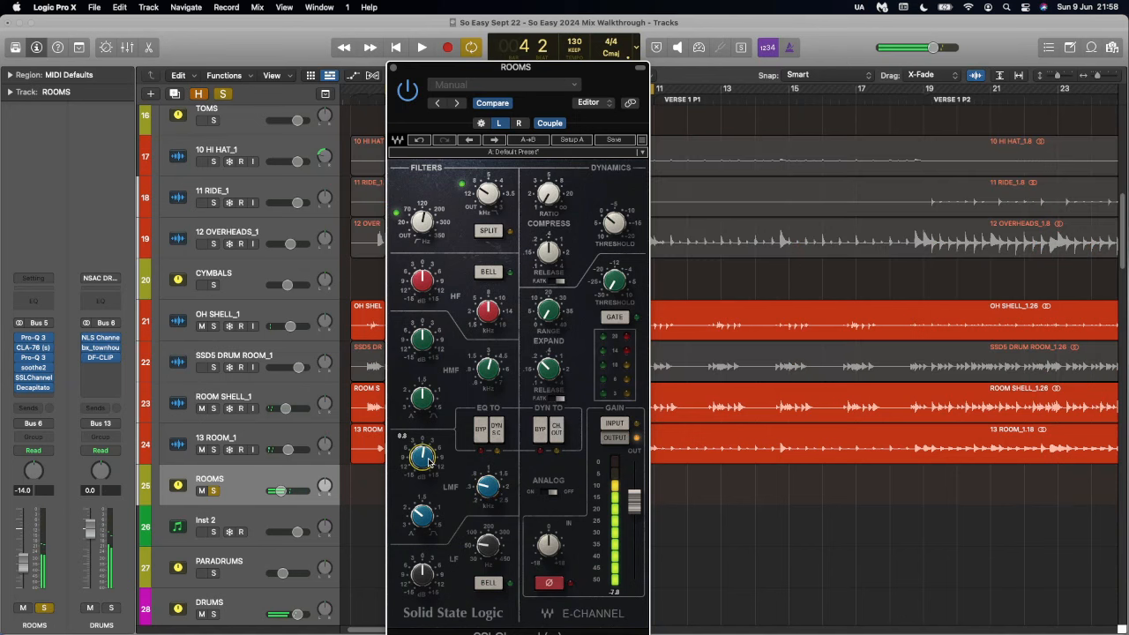
pyautogui.press('space')
pyautogui.moveTo(423, 457); pyautogui.dragTo(423, 490)
pyautogui.press('space')
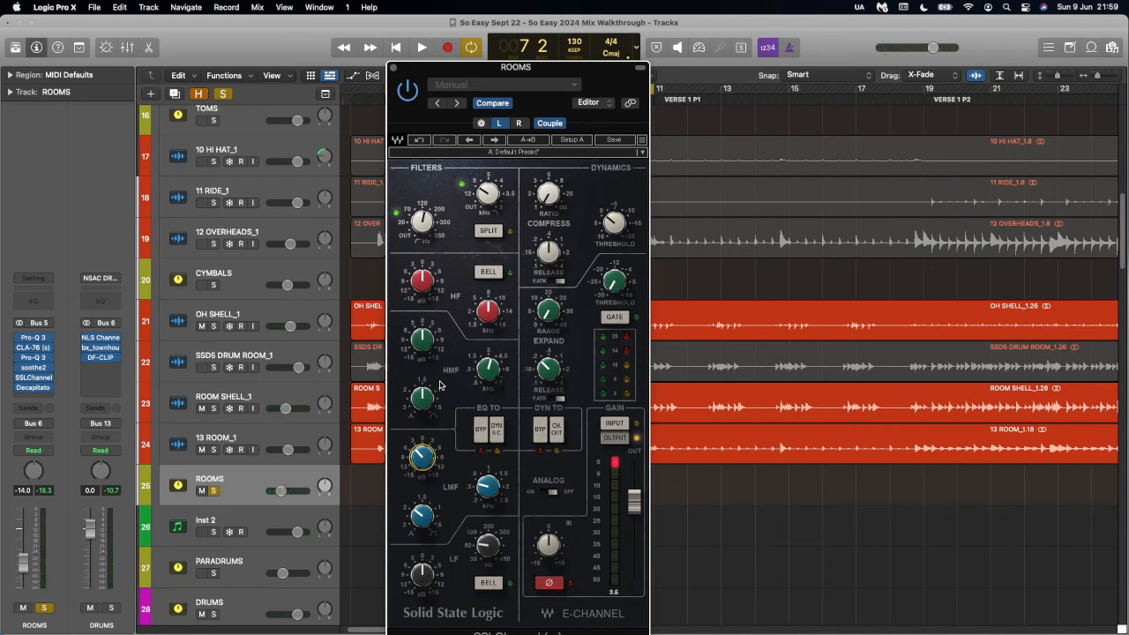
pyautogui.moveTo(424, 221)
pyautogui.moveTo(484, 192)
pyautogui.click(394, 69)
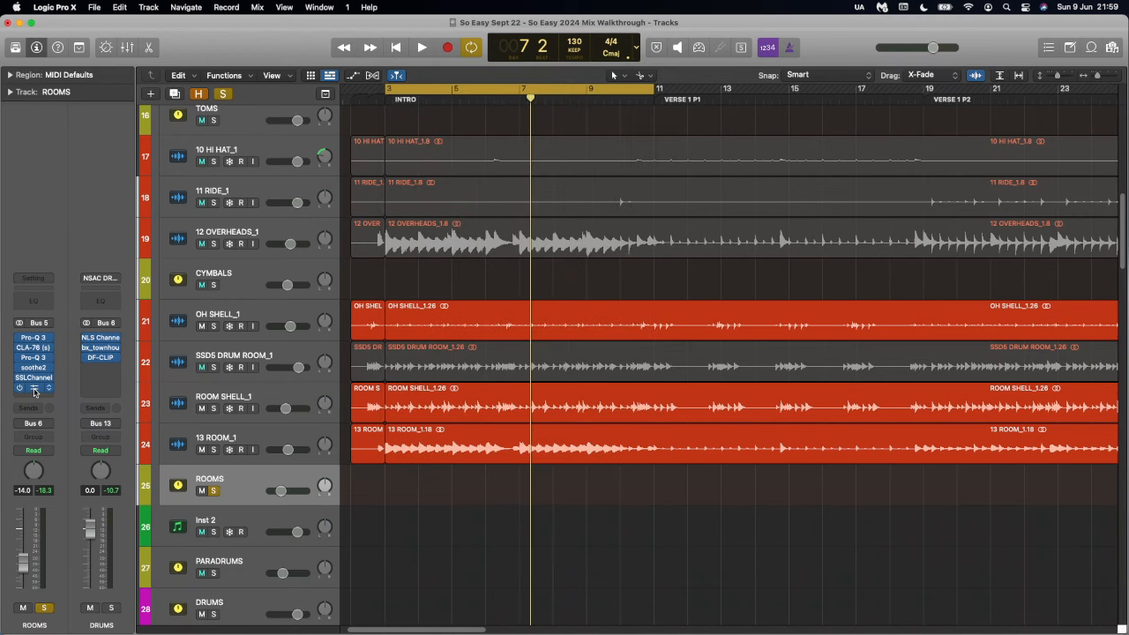
# Play the soloed ROOMS bus over the intro and compare its Decapitator bypassed and active.
pyautogui.click(35, 391)
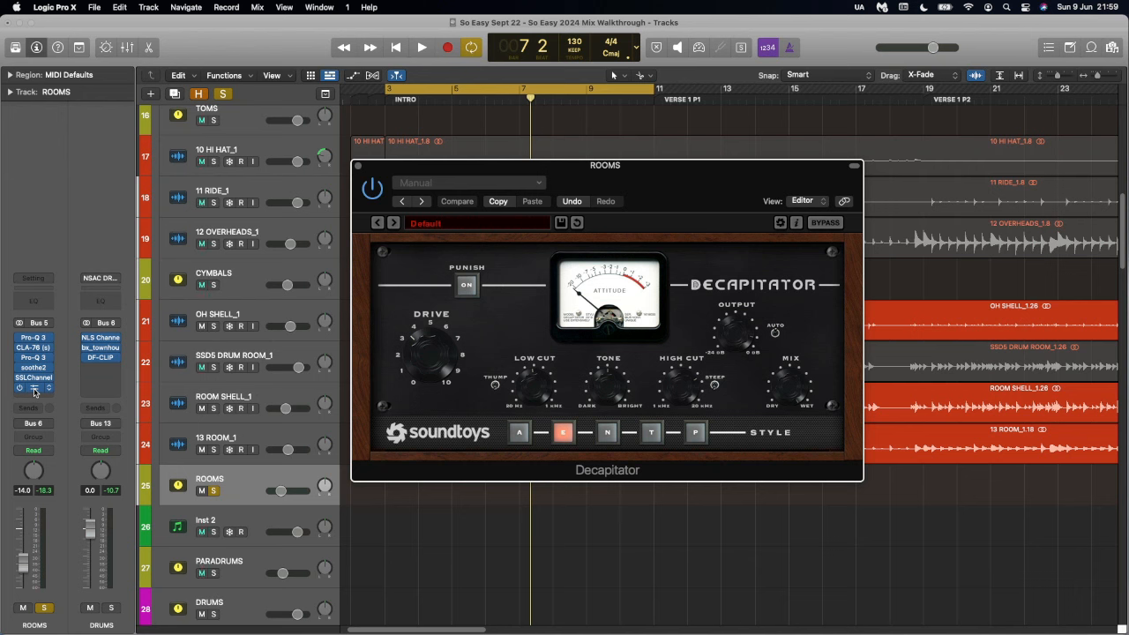
pyautogui.press('space')
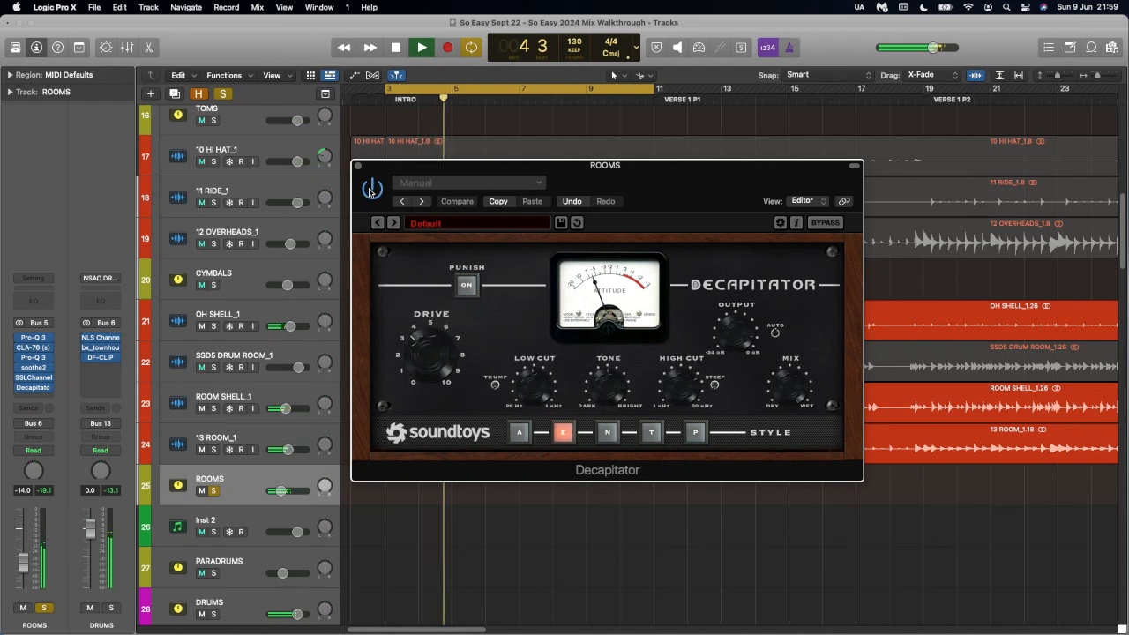
pyautogui.click(833, 224)
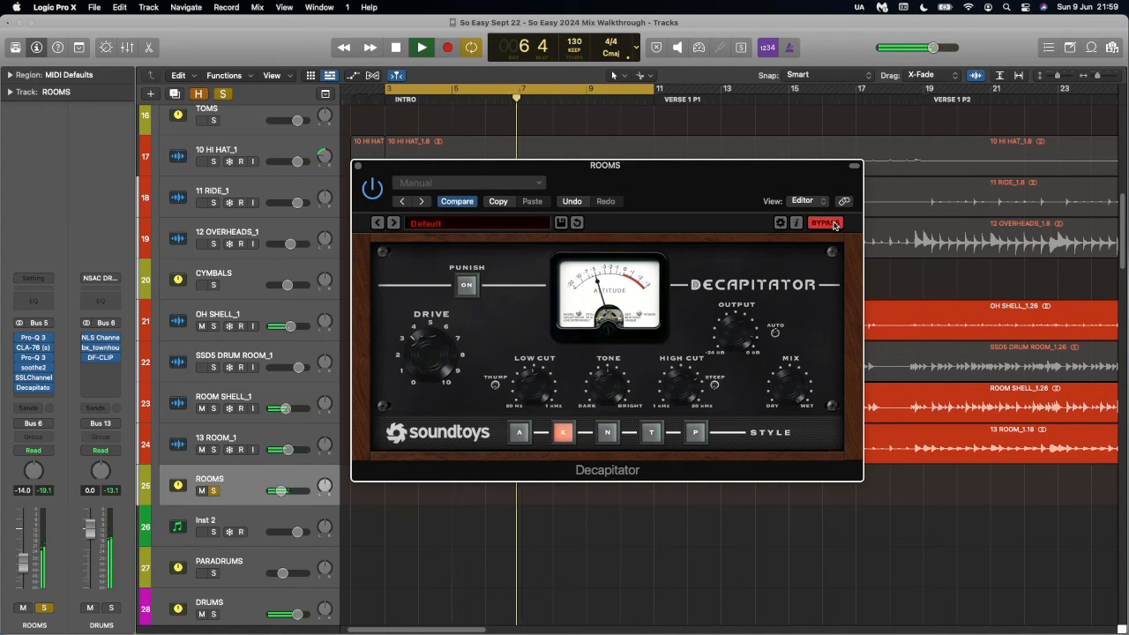
pyautogui.click(835, 225)
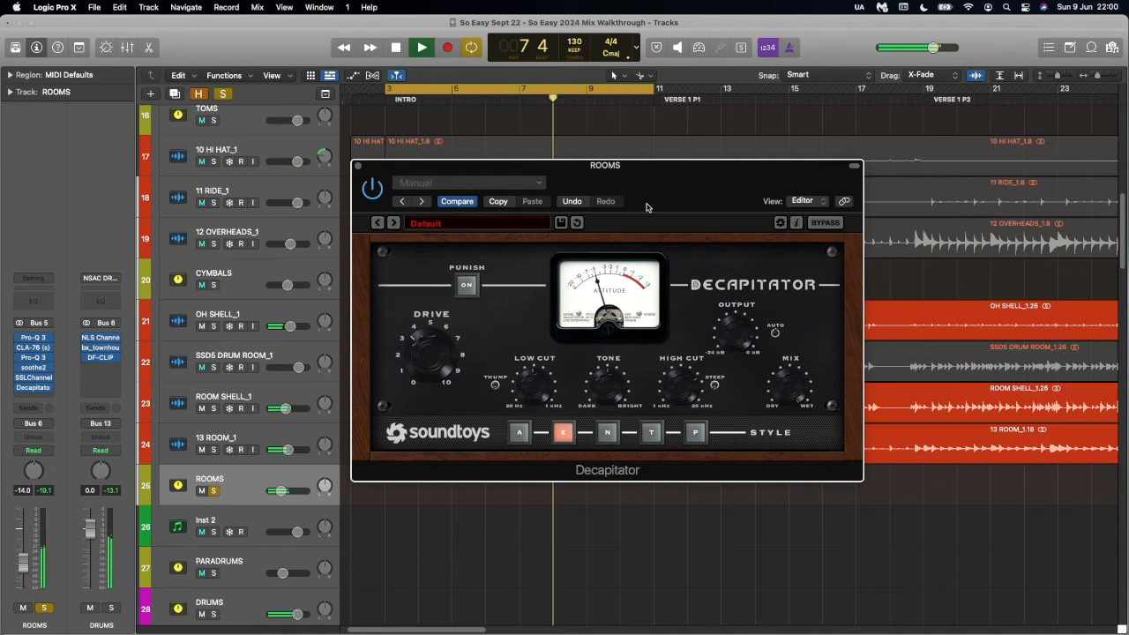
pyautogui.click(357, 166)
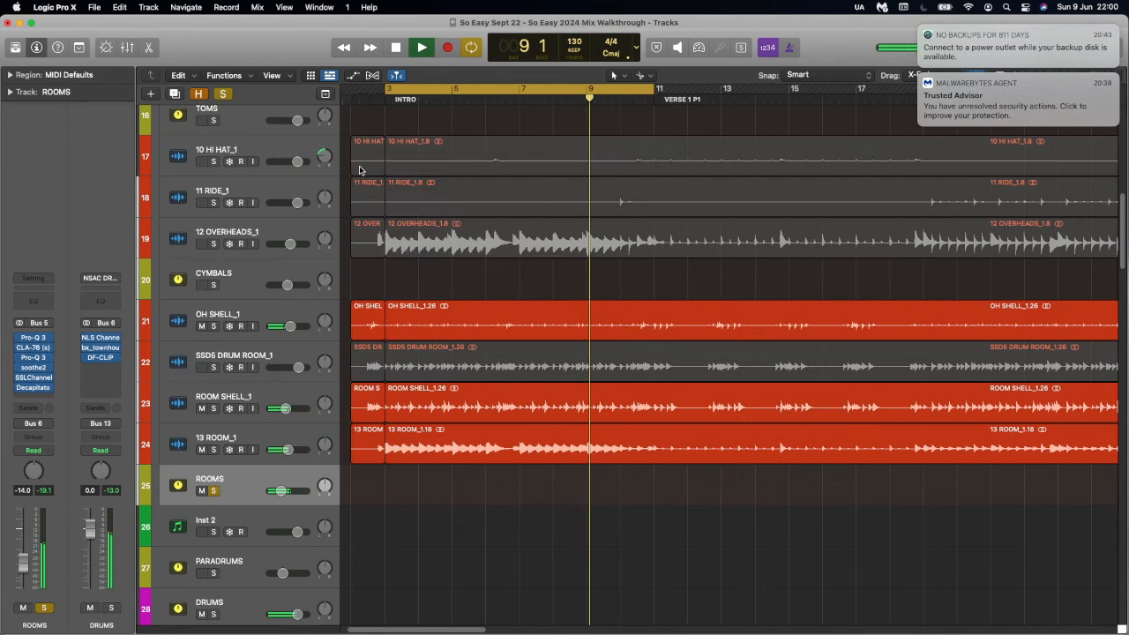
pyautogui.press('space')
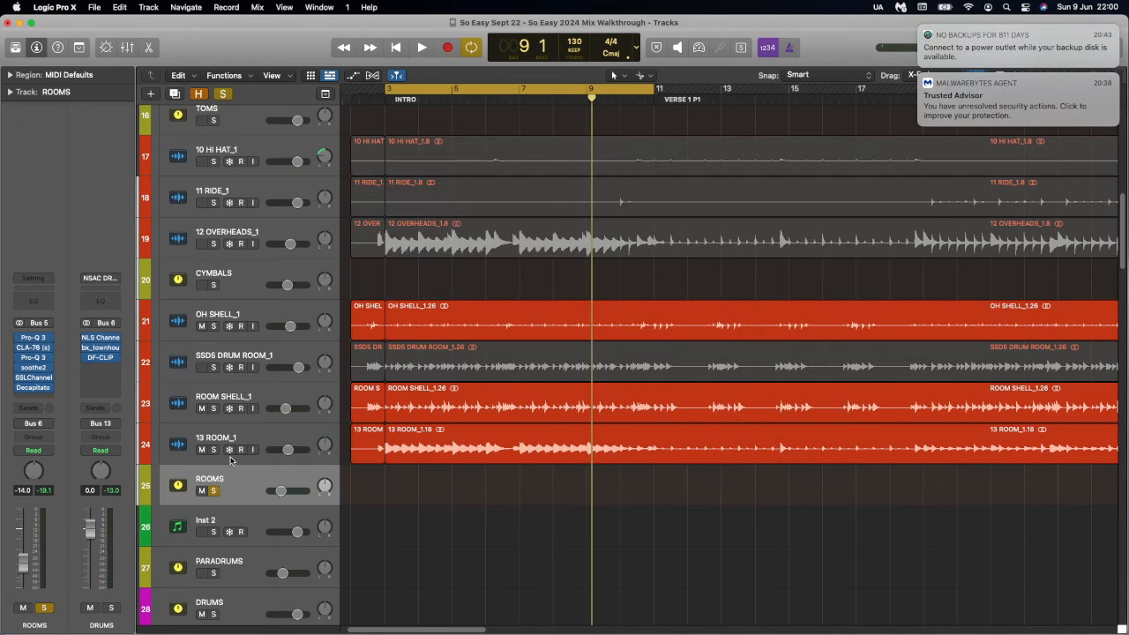
# Switch the solo from the ROOMS bus to the DRUMS bus, select DRUMS, and clear its solo.
pyautogui.click(213, 491)
pyautogui.click(214, 614)
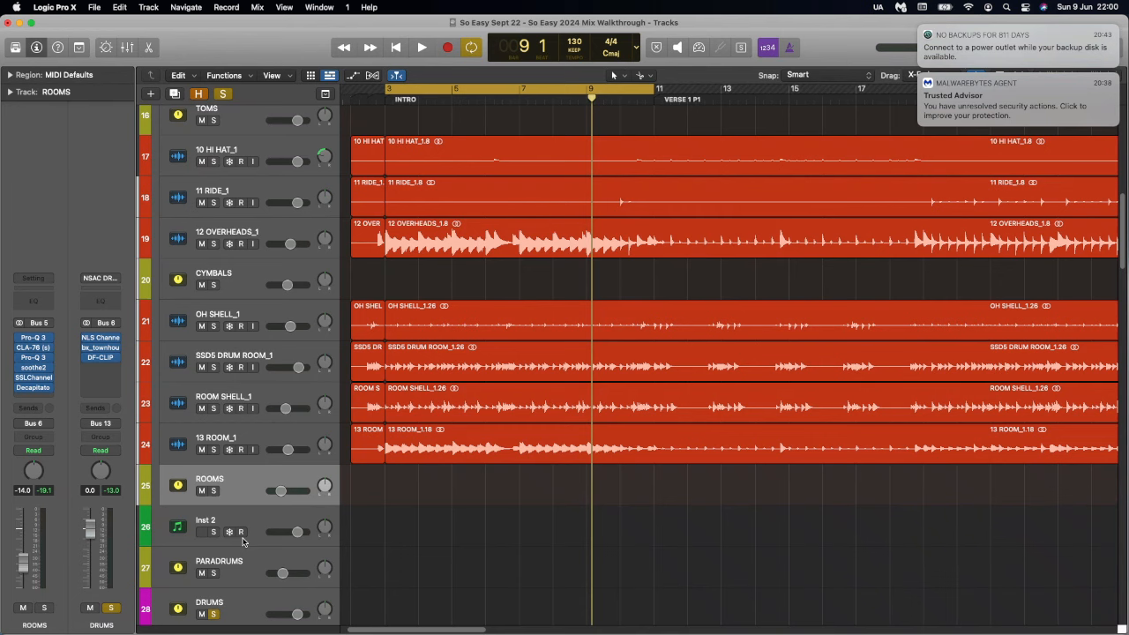
pyautogui.scroll(-3, 257, 505)
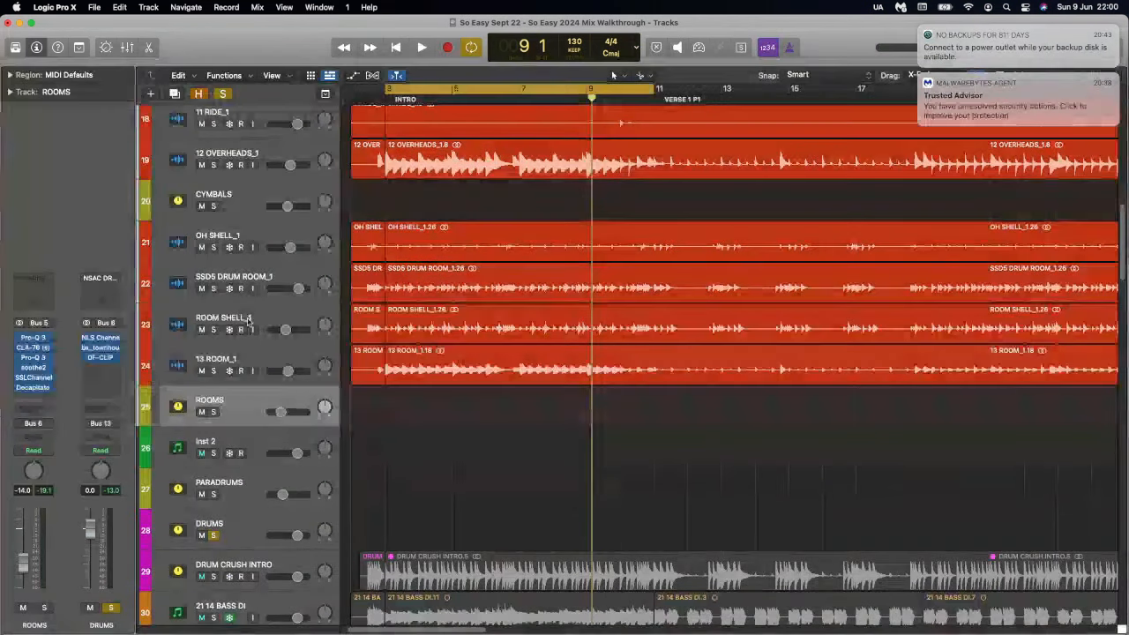
pyautogui.click(251, 535)
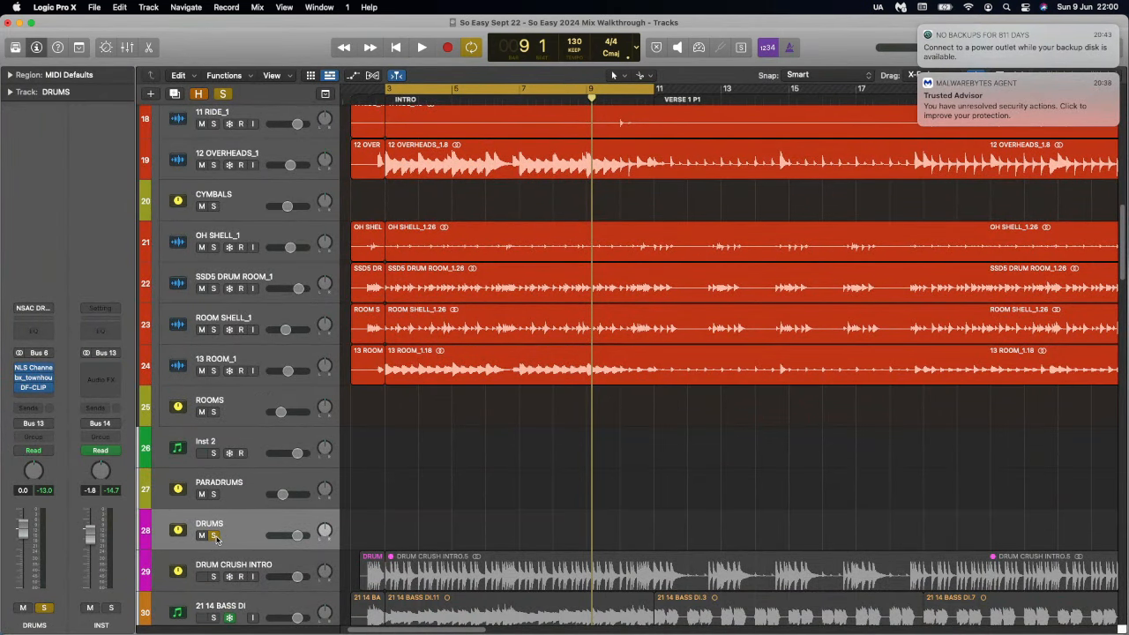
pyautogui.click(213, 536)
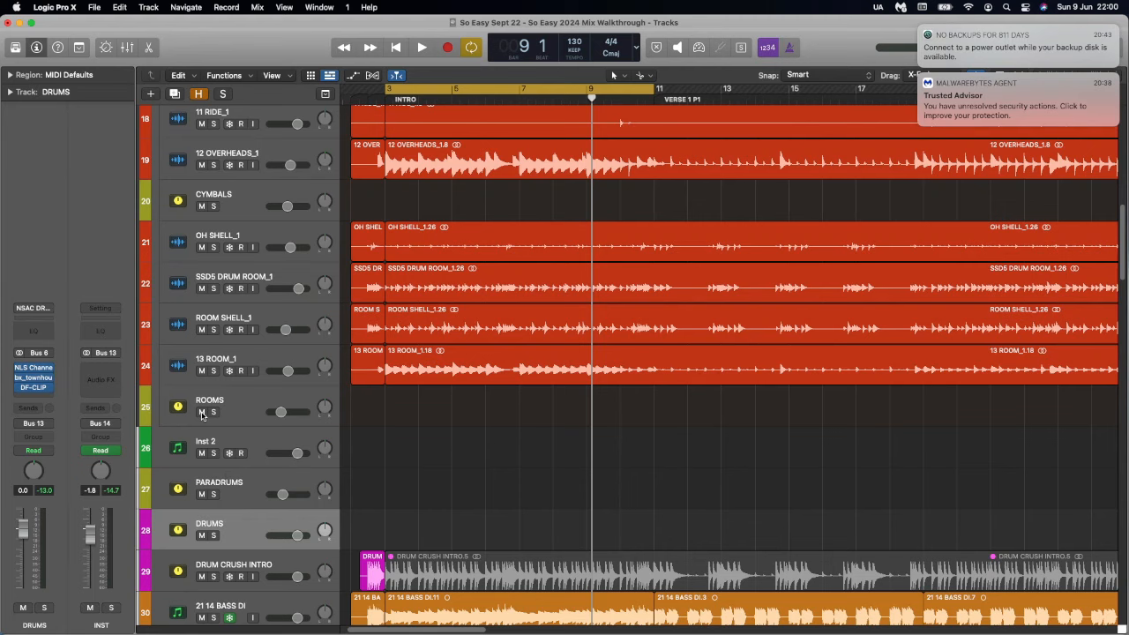
# Play the full mix from the intro and compare it with the ROOMS bus muted and unmuted.
pyautogui.press('space')
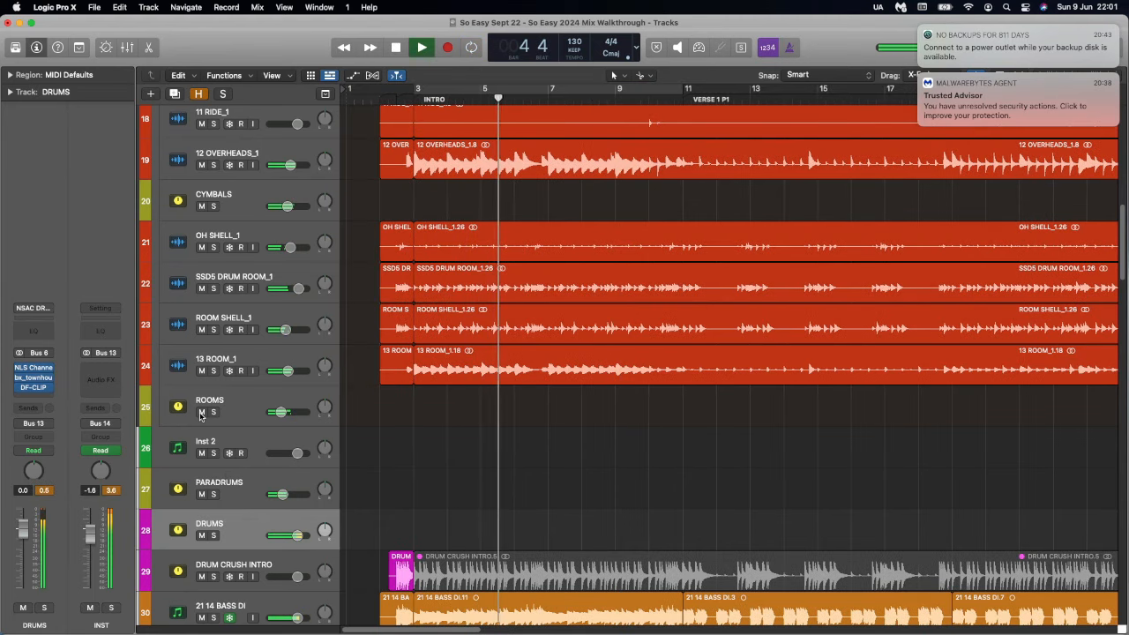
pyautogui.click(201, 412)
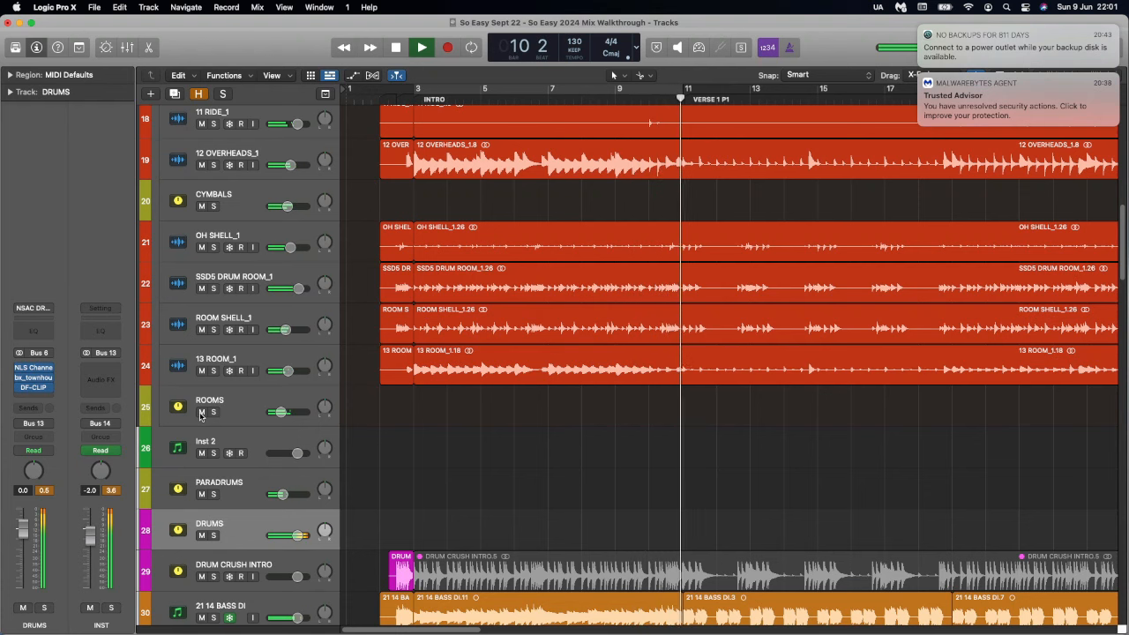
pyautogui.press('space')
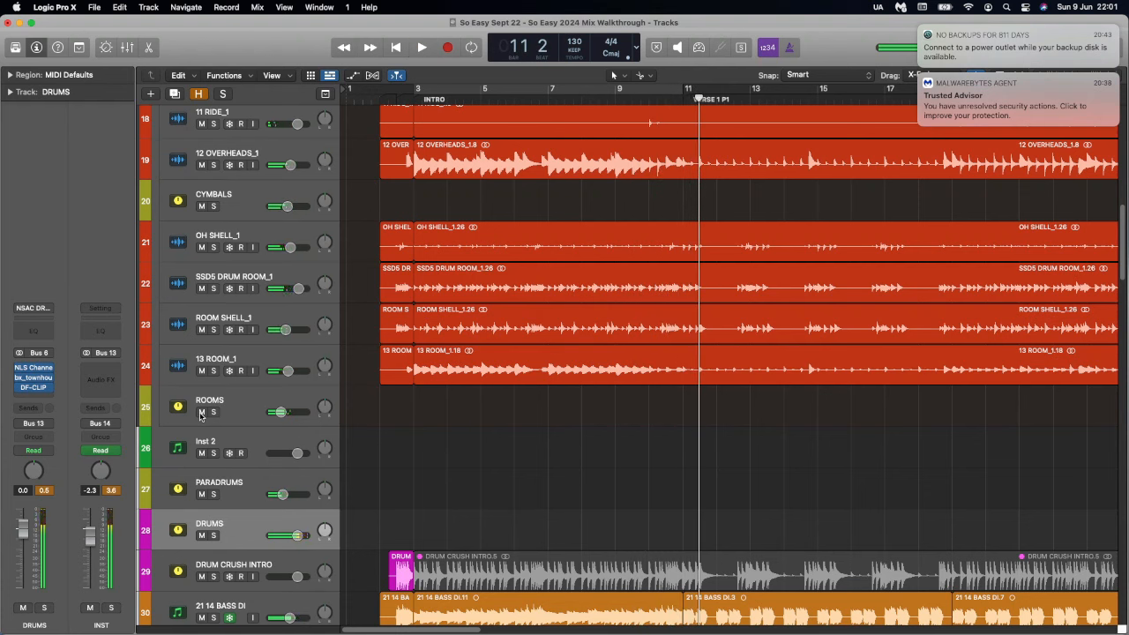